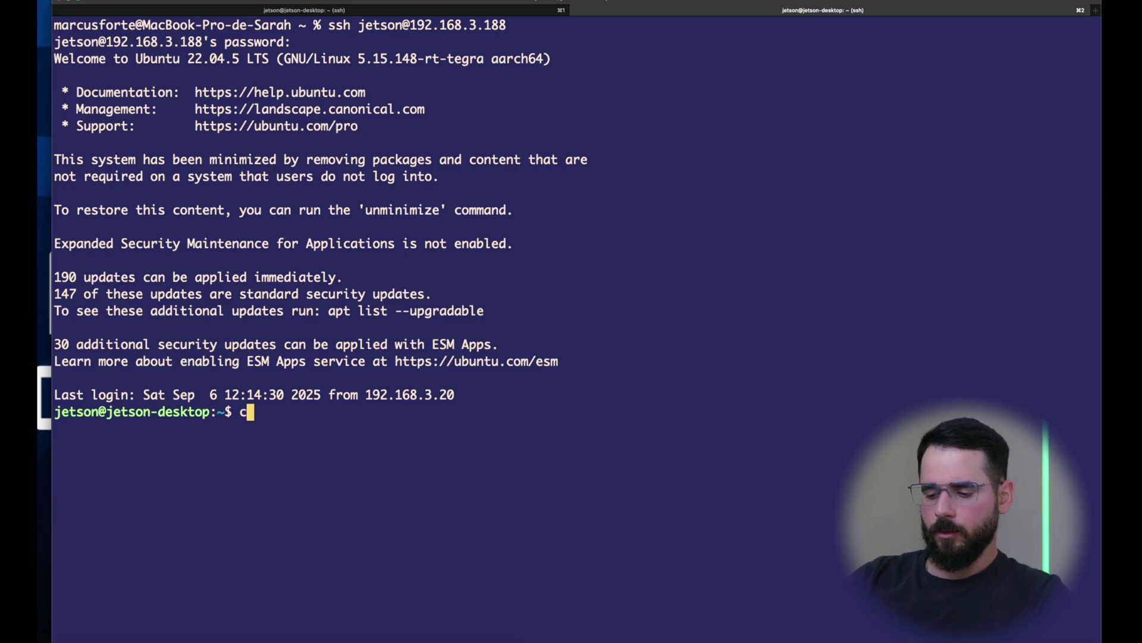
Clear the terminal screen.
text(lear)
key(Return)
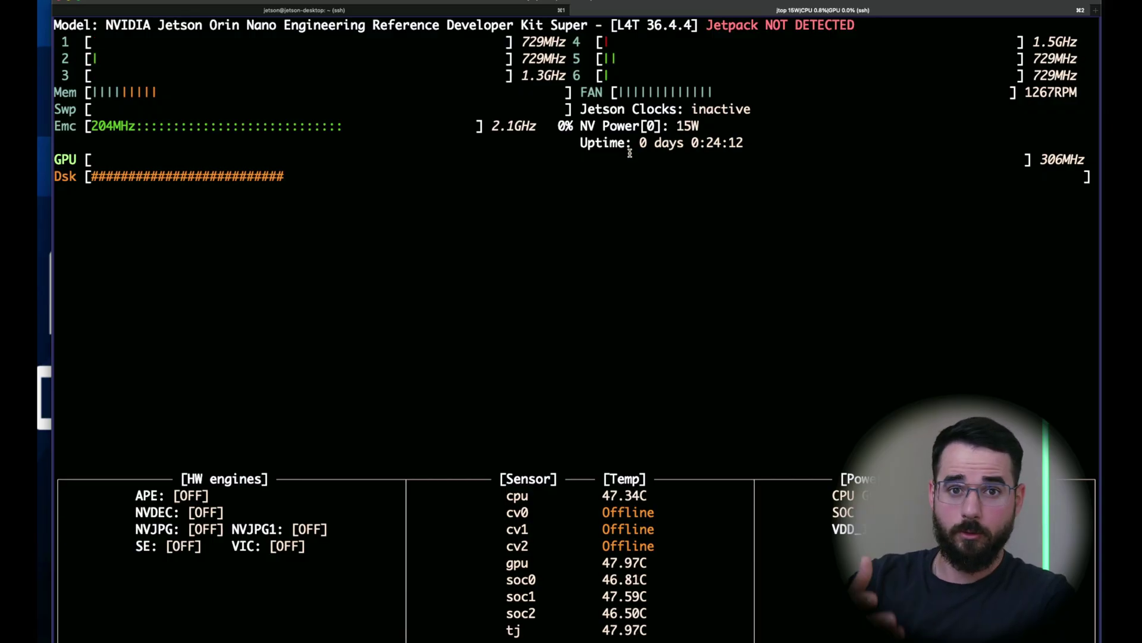
Leave jtop, set the power mode with sudo nvpmodel -m 1, and check it in jtop.
key(q)
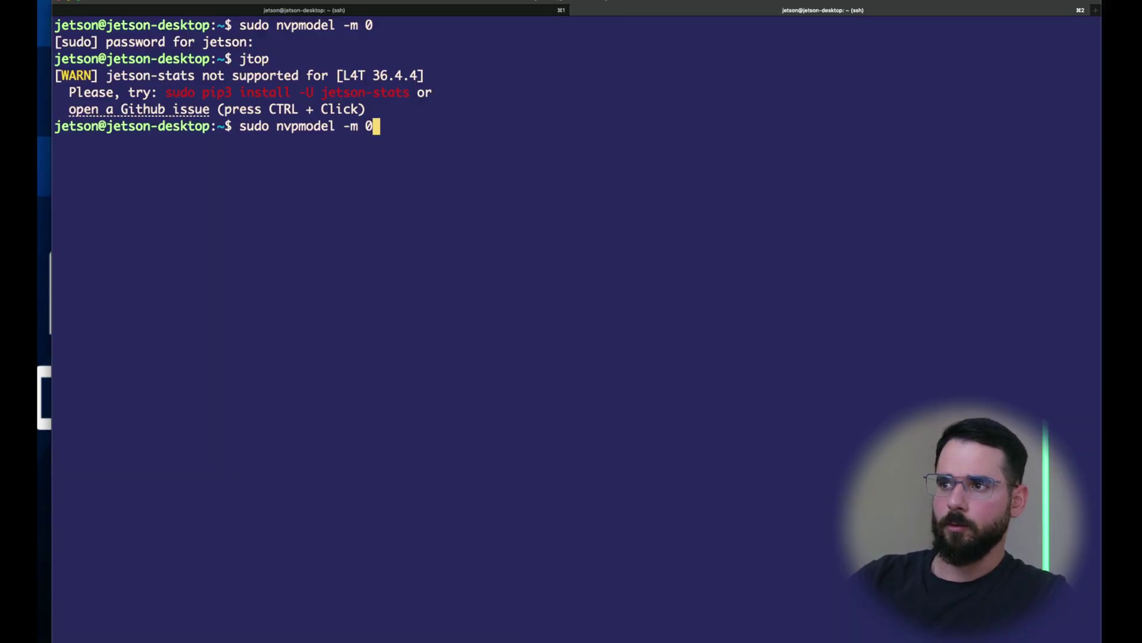
key(Return)
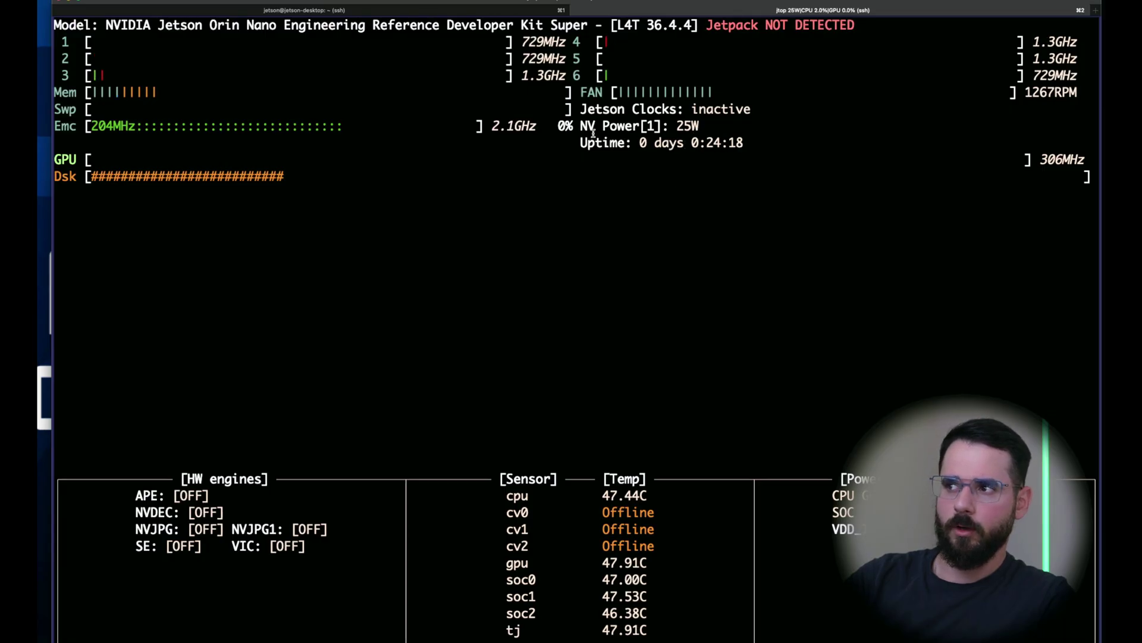
text(q)
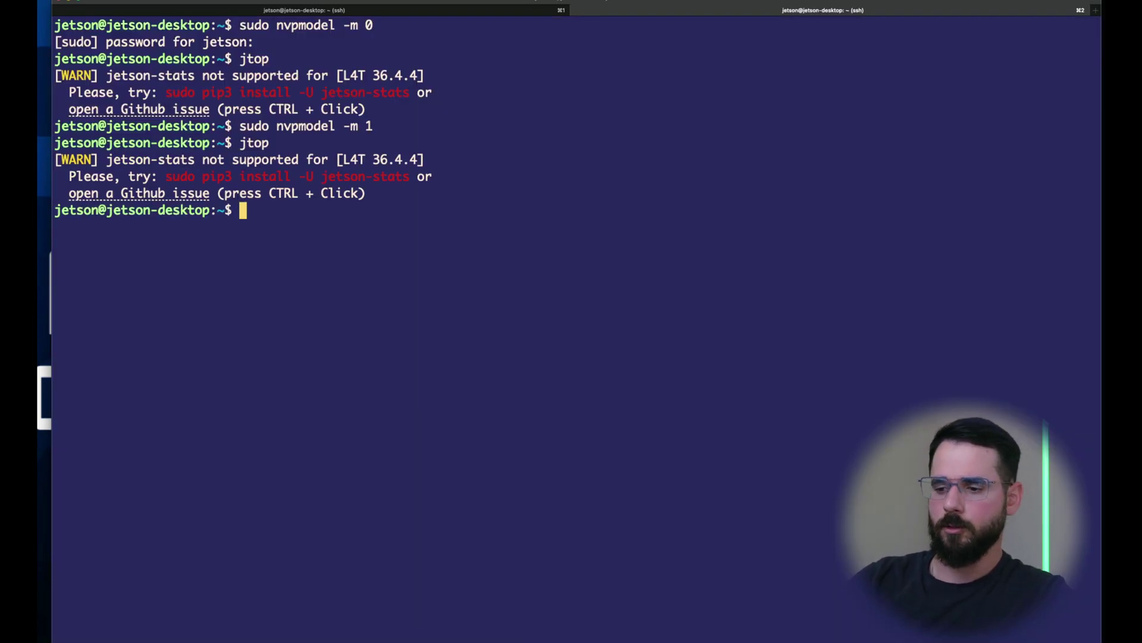
Set the power mode with sudo nvpmodel -m 2 and run jtop to check it.
text(2)
key(Return)
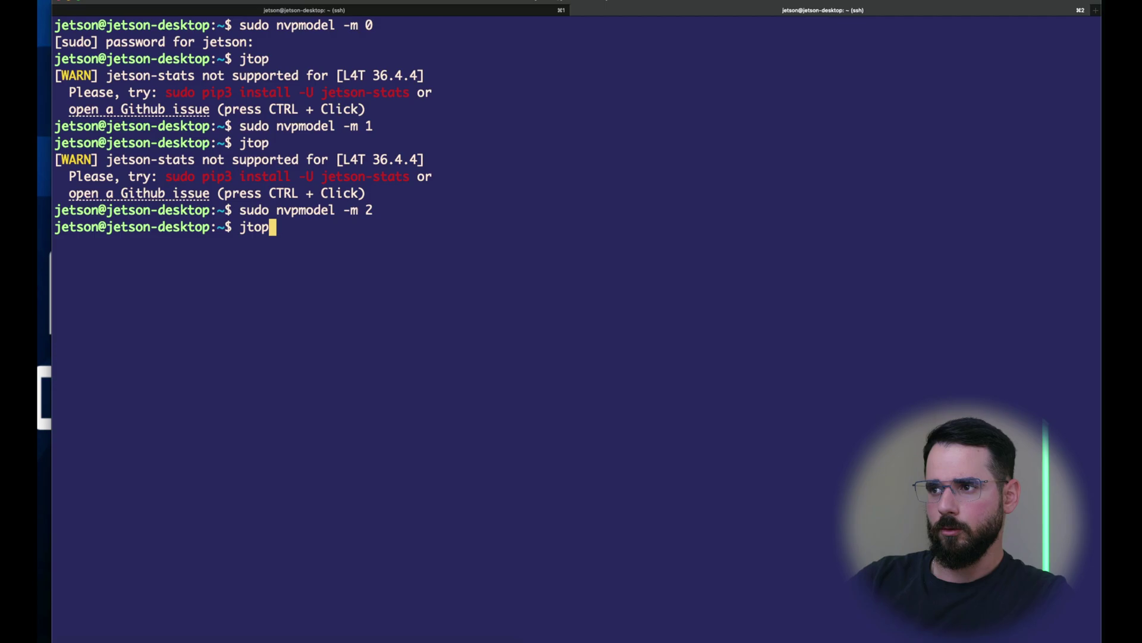
text(jtop)
key(Return)
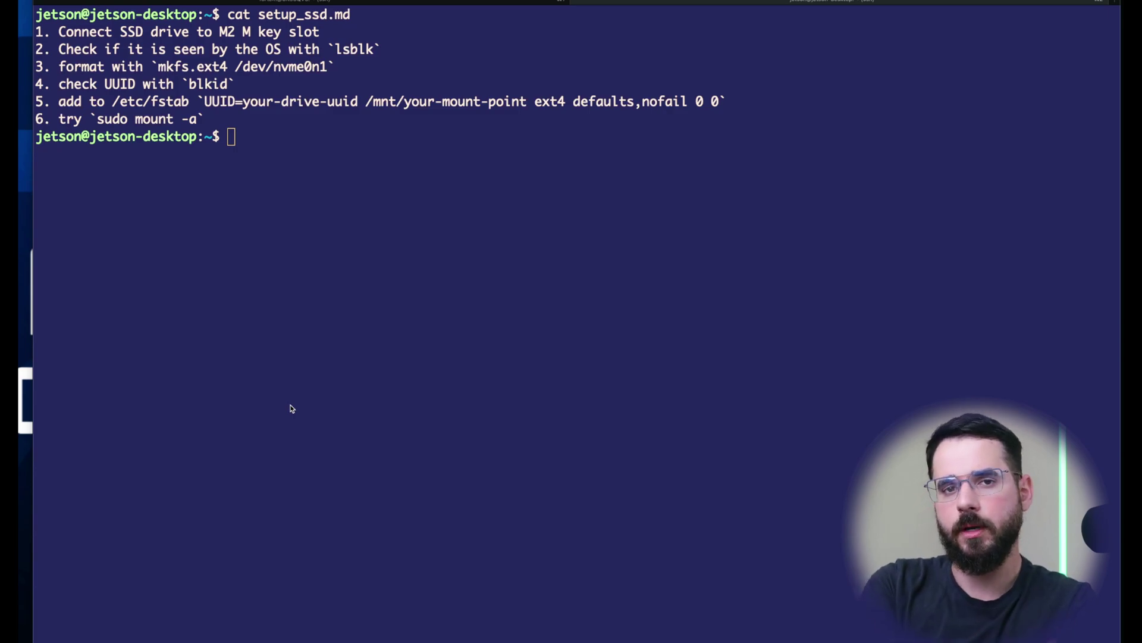
List the block devices with lsblk and locate the nvme0n1 disk in the output.
click(303, 390)
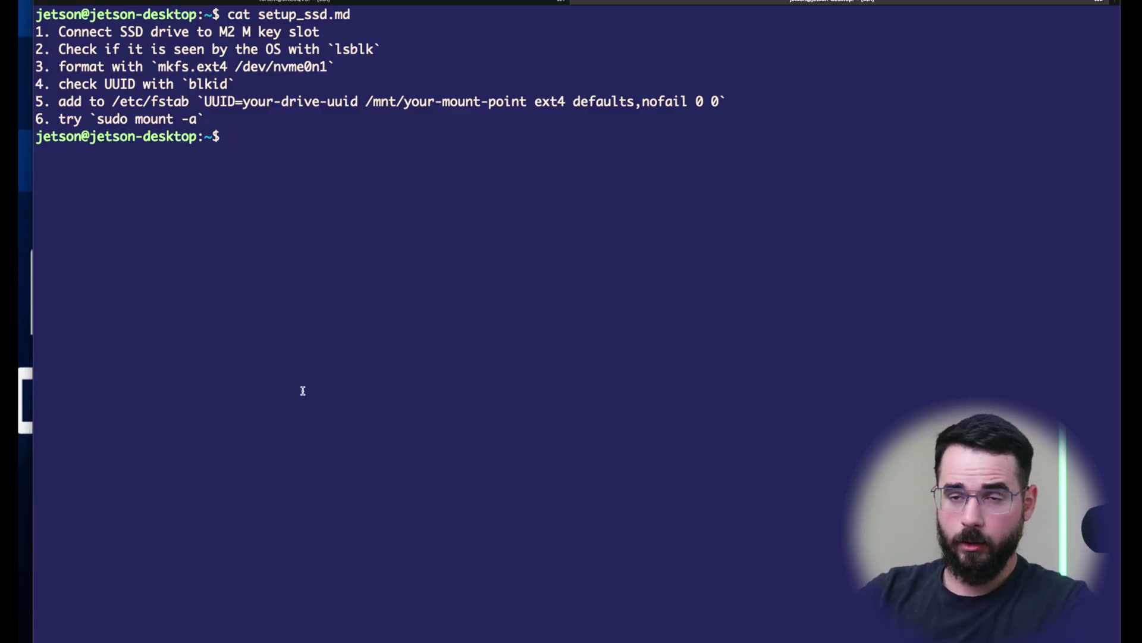
text(lsblk)
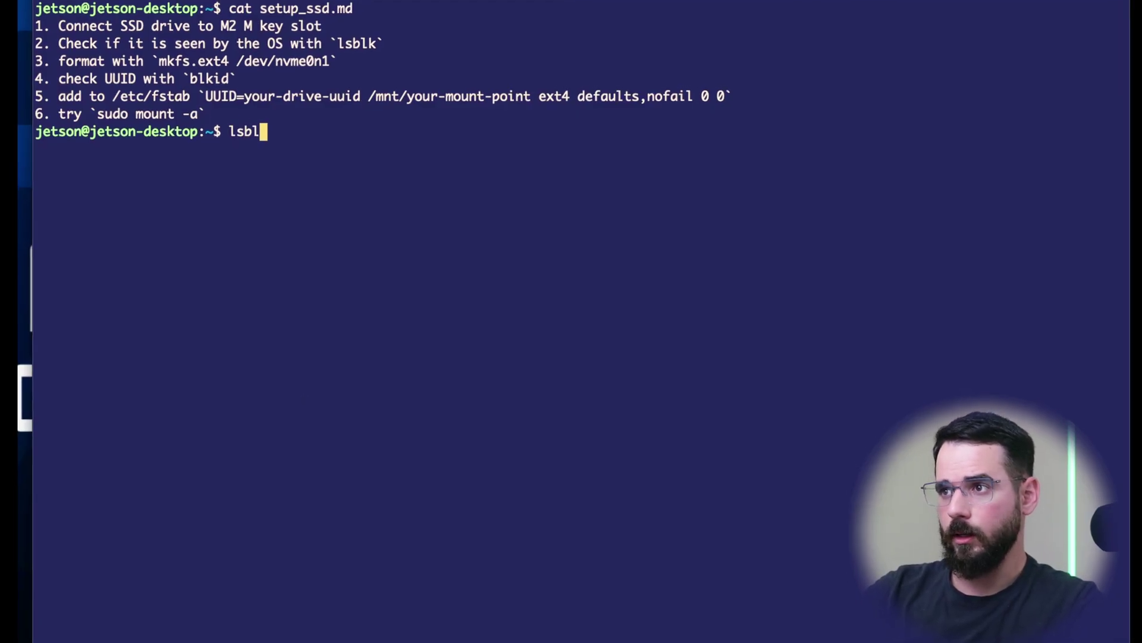
key(Return)
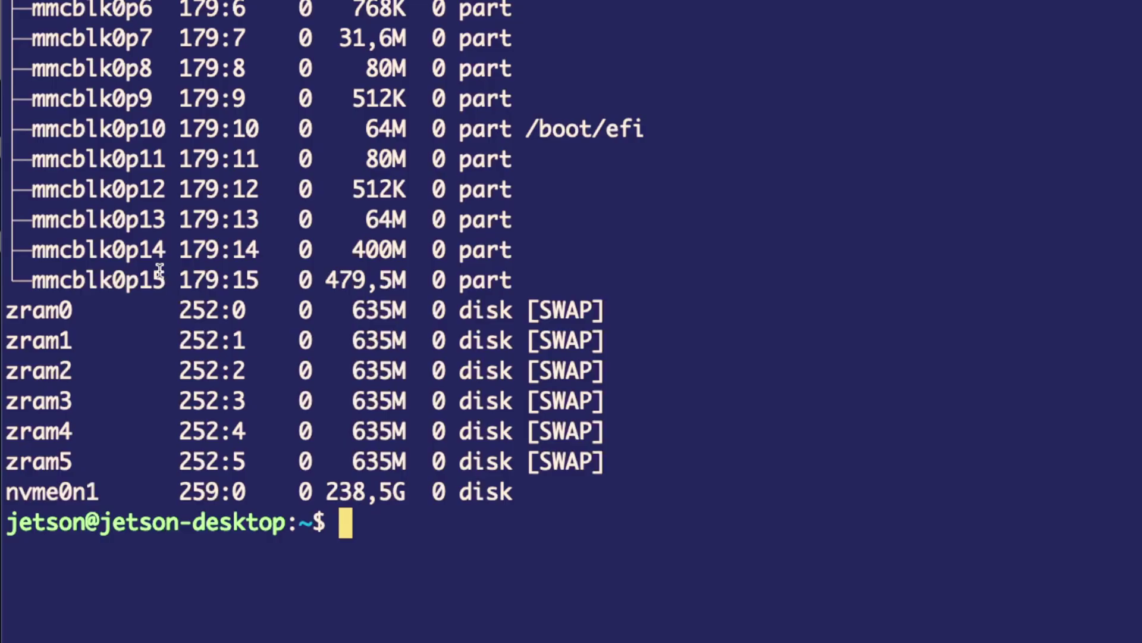
double_click(27, 491)
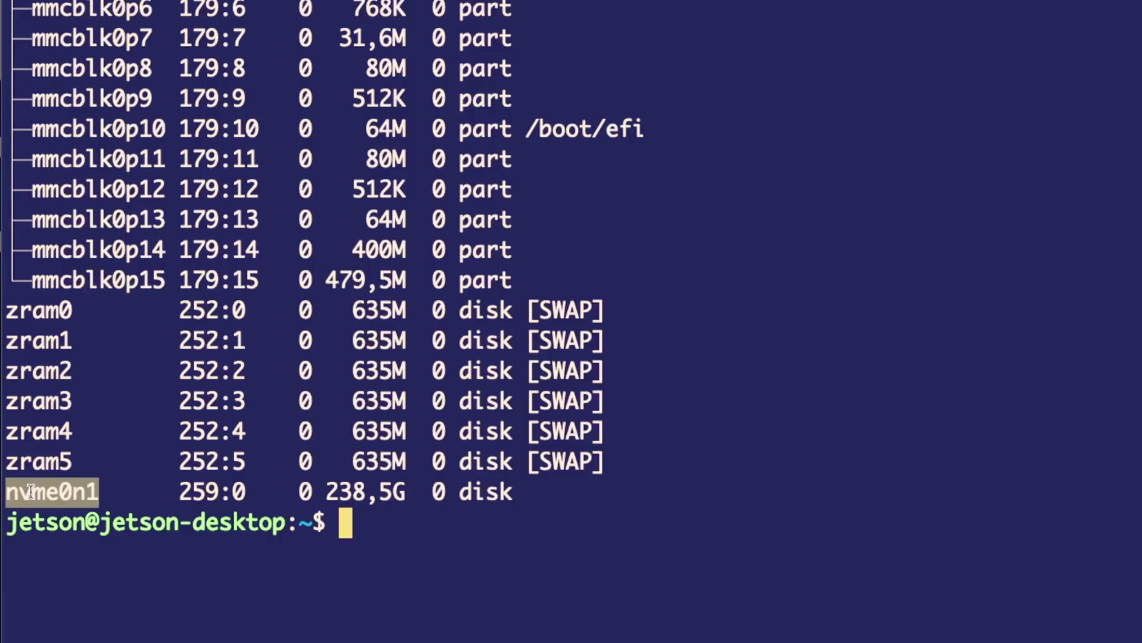
drag(500, 492, 6, 493)
click(492, 258)
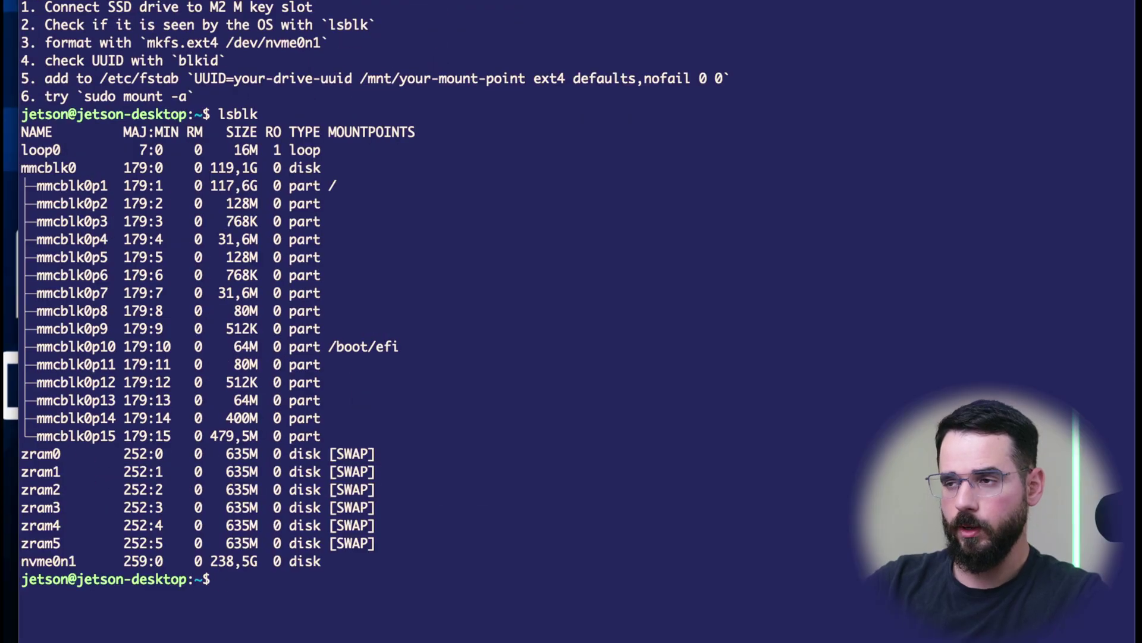
Format the SSD with sudo mkfs.ext4 /dev/nvme0n1 and agree to overwrite its existing file system.
text(sudo )
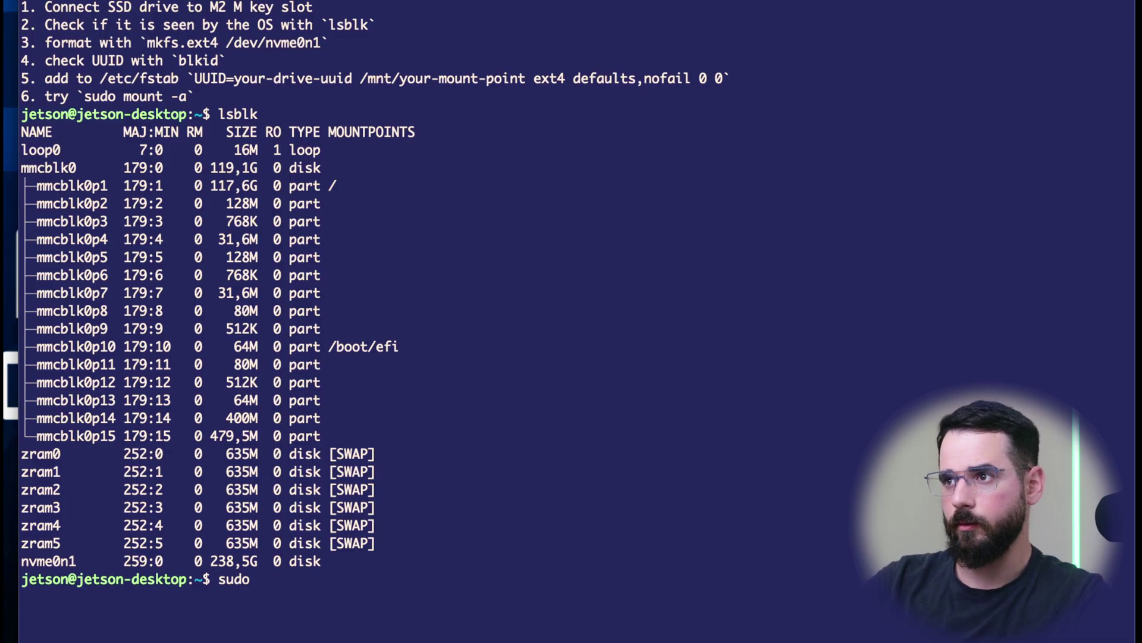
text(mkfs.ext)
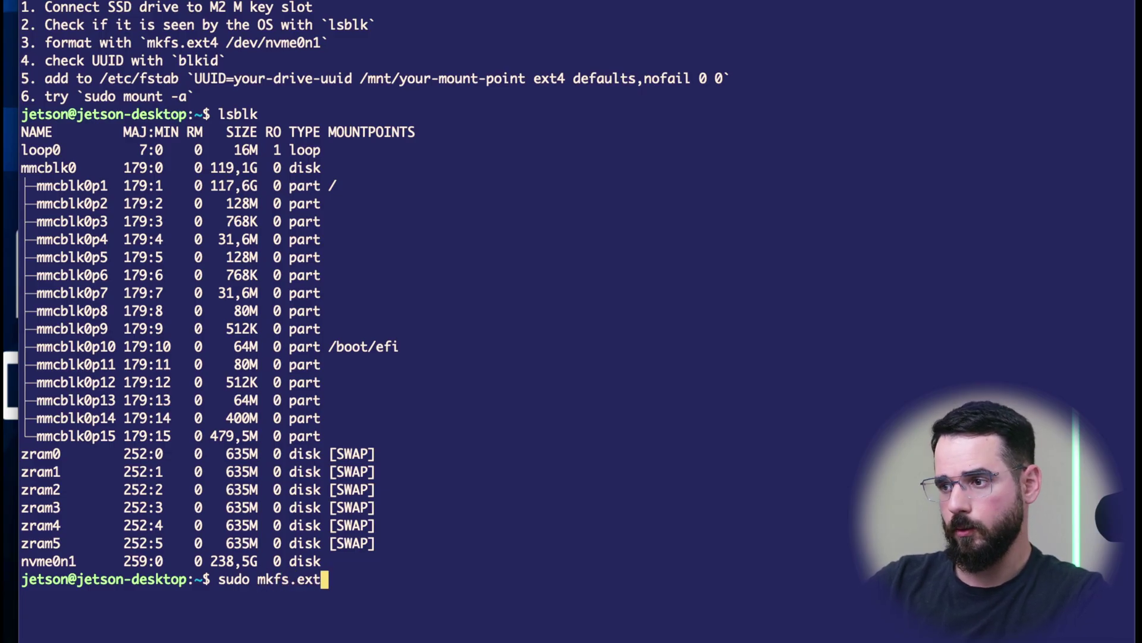
text(4 /dev/n)
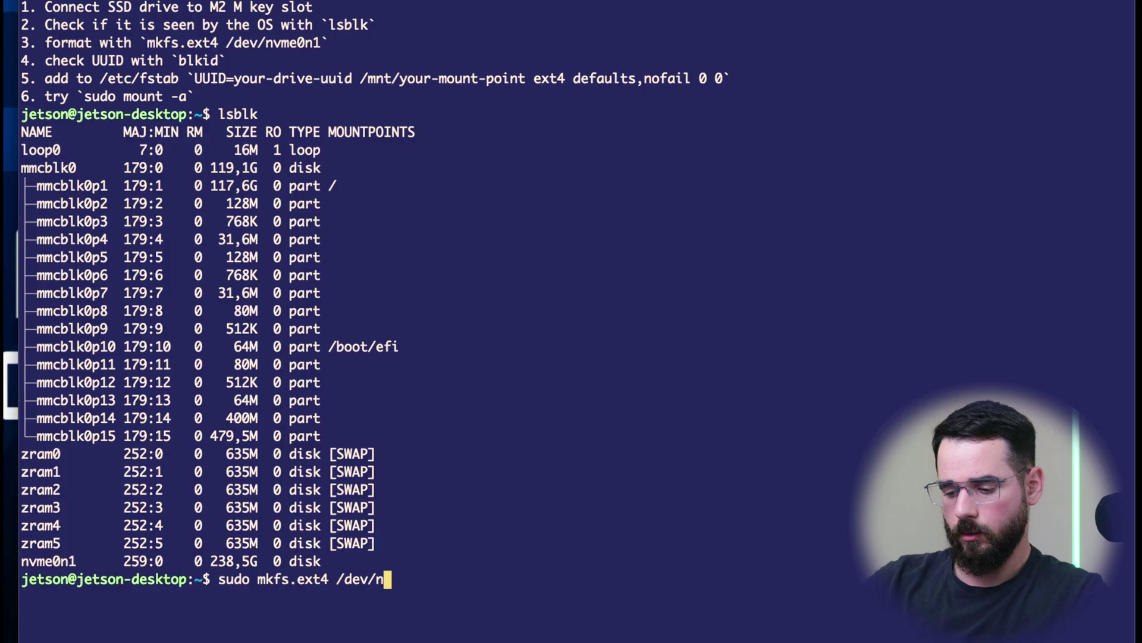
text(vme0)
key(Tab)
key(Tab)
text(n1)
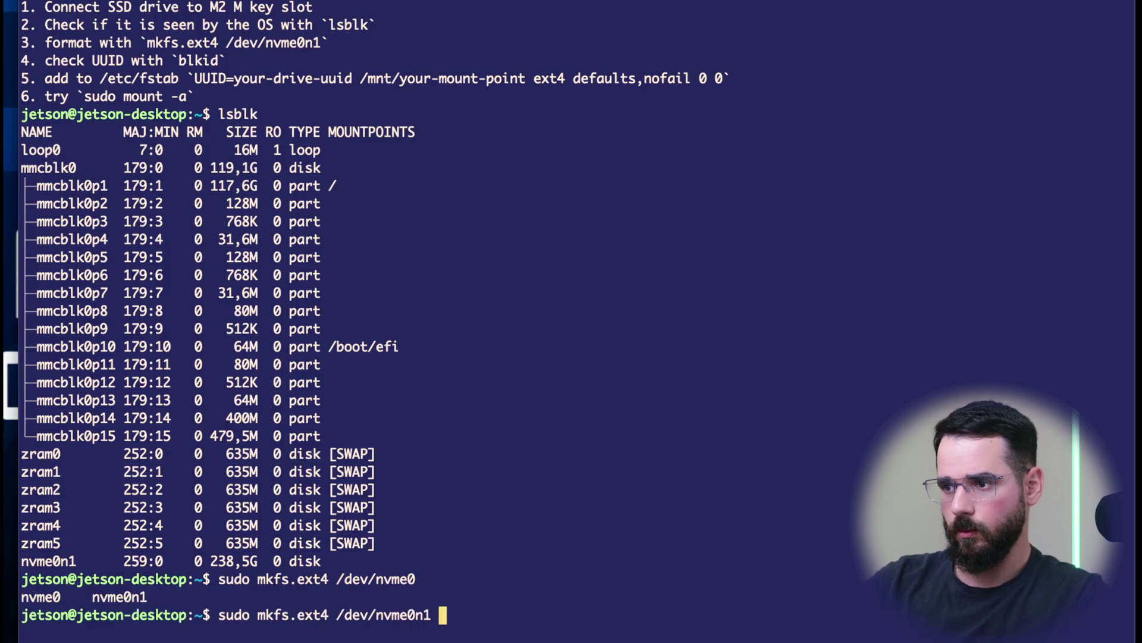
key(Return)
text(y)
key(Return)
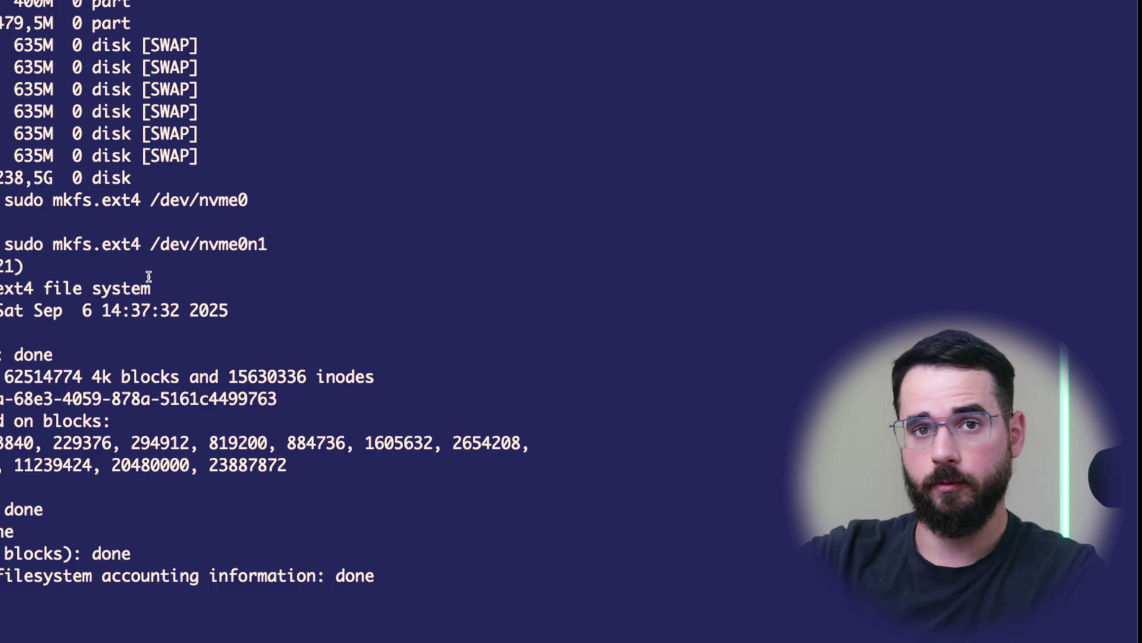
List the device UUIDs with sudo blkid and copy the UUID of /dev/nvme0n1.
scroll(383, 297, up, 5)
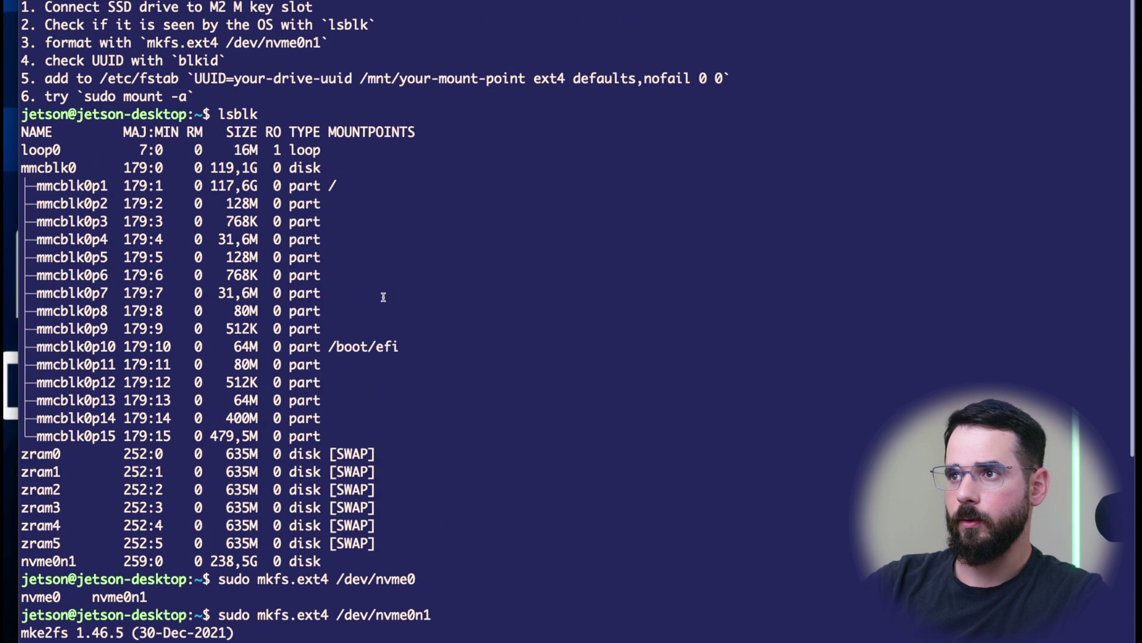
scroll(272, 124, down, 5)
text(sud)
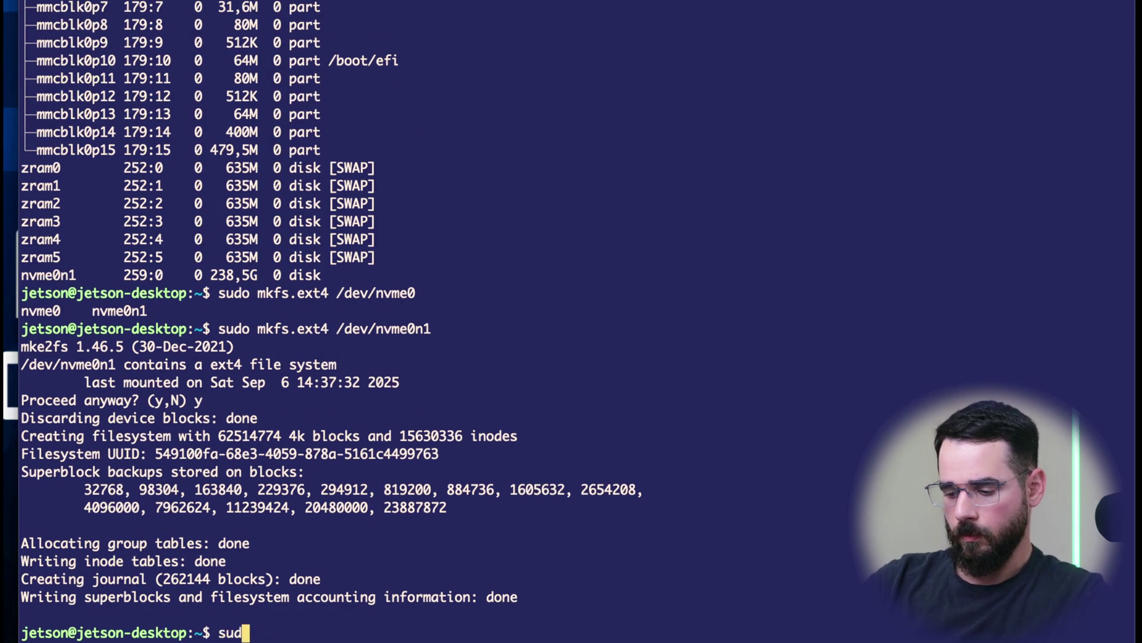
text(o blkid)
key(Return)
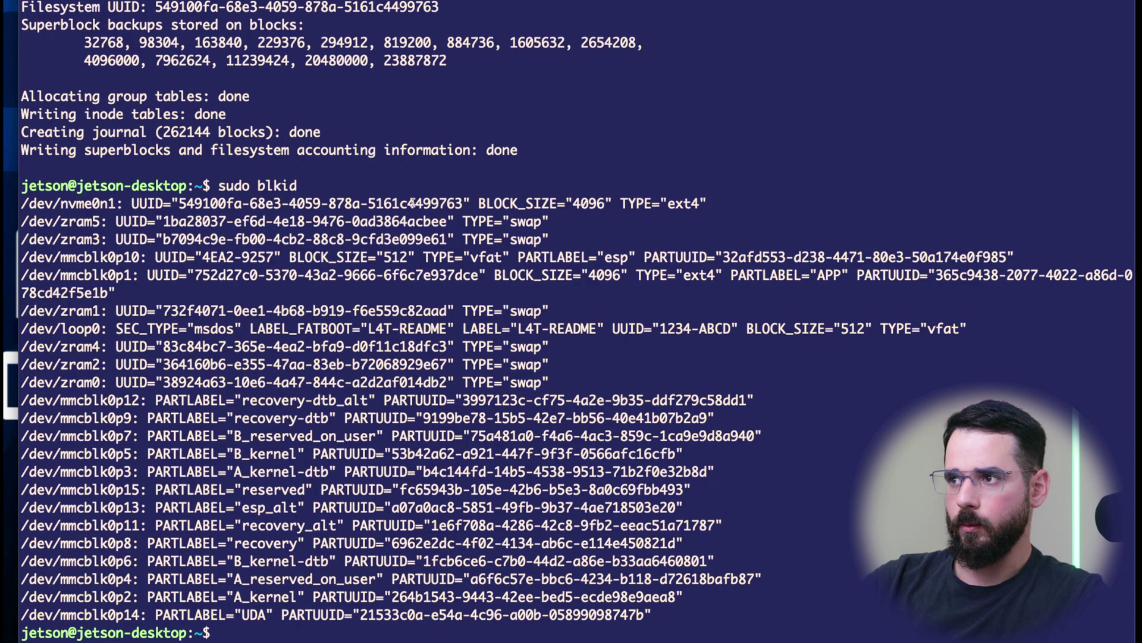
drag(461, 203, 178, 203)
key(ctrl+c)
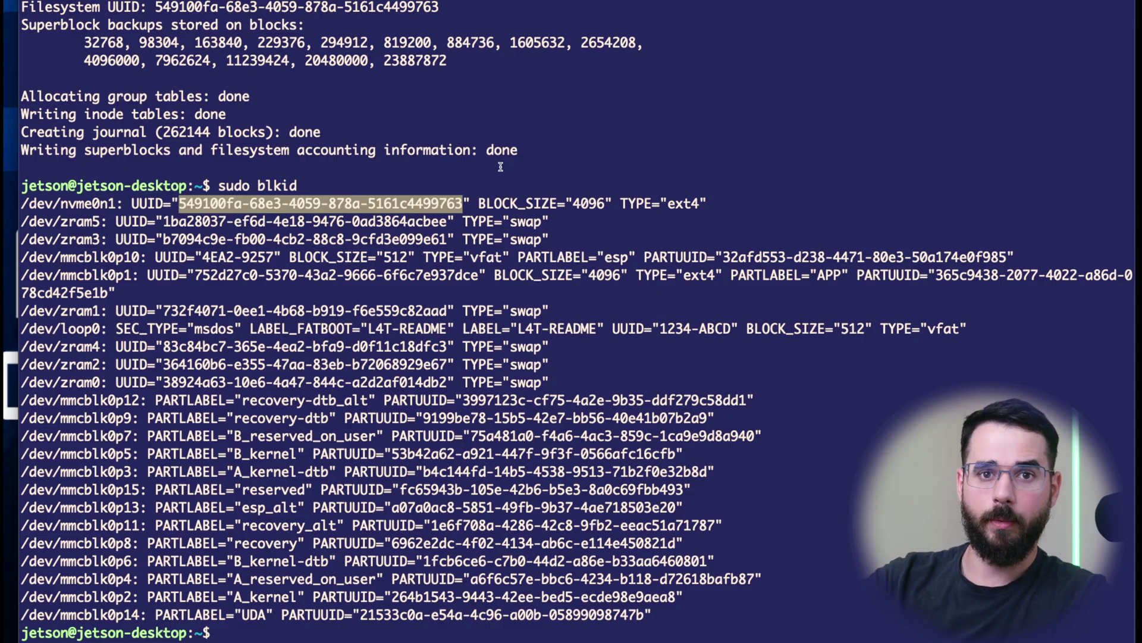
Try to add a line with the copied SSD UUID to /etc/fstab in vi without sudo, and quit without saving.
text(vi /etc/fstab)
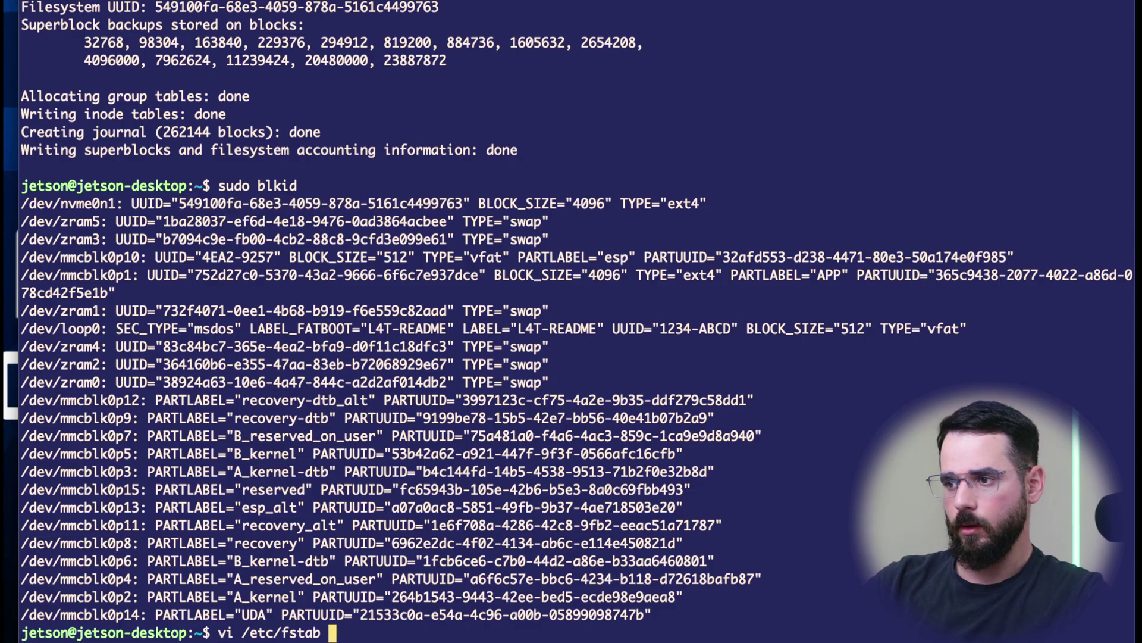
key(Return)
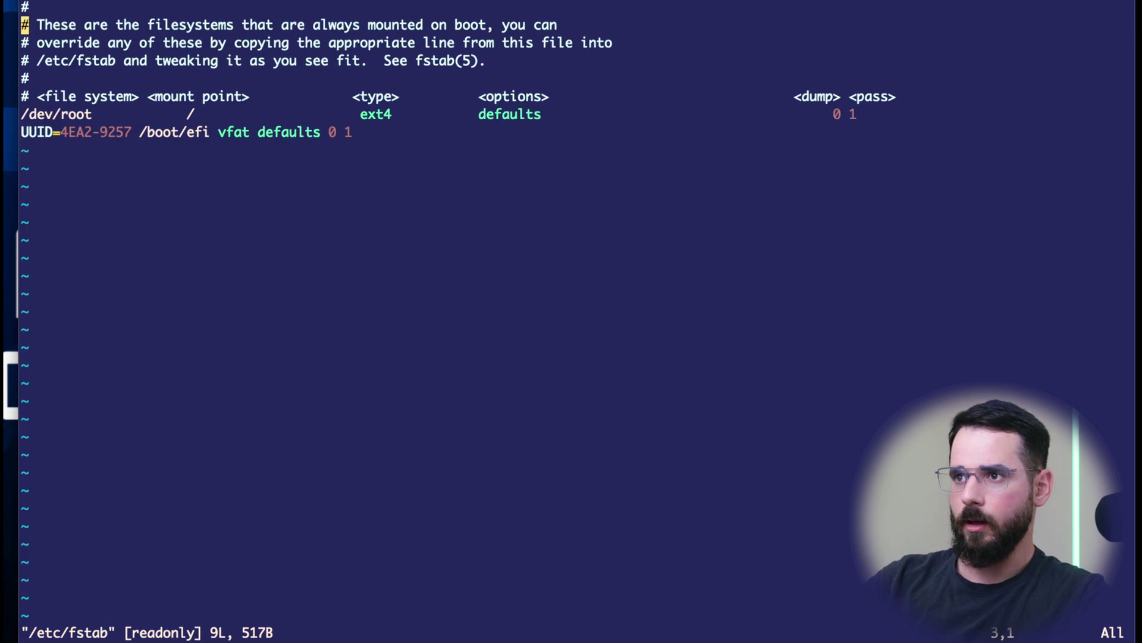
key(j)
key(j)
key(j)
key(j)
key(j)
key(j)
text(oUUI)
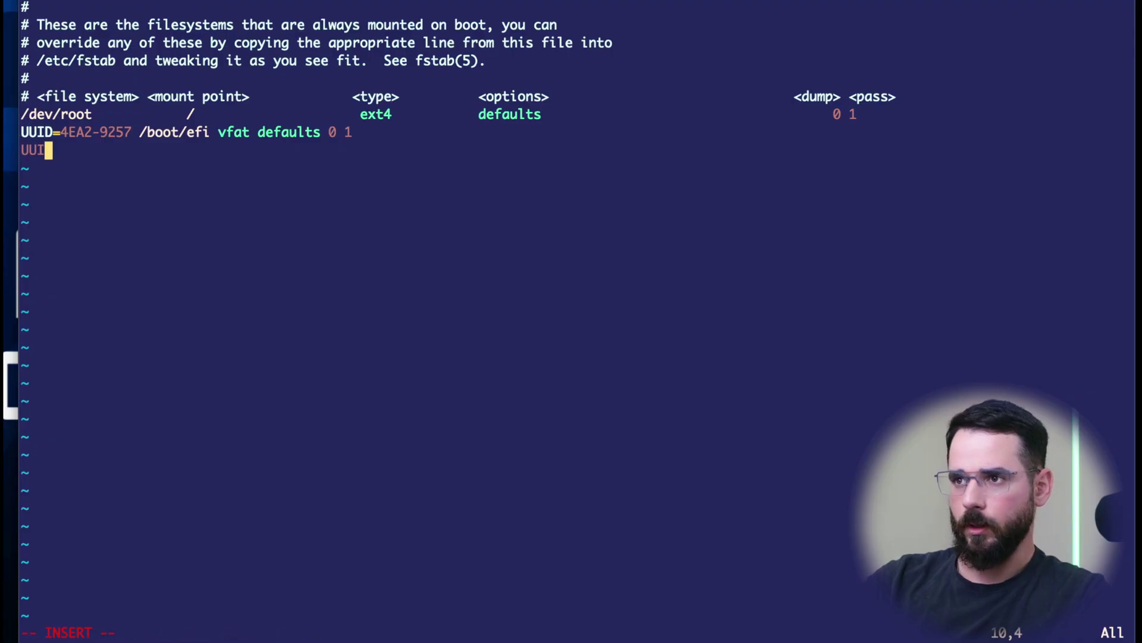
text(D=)
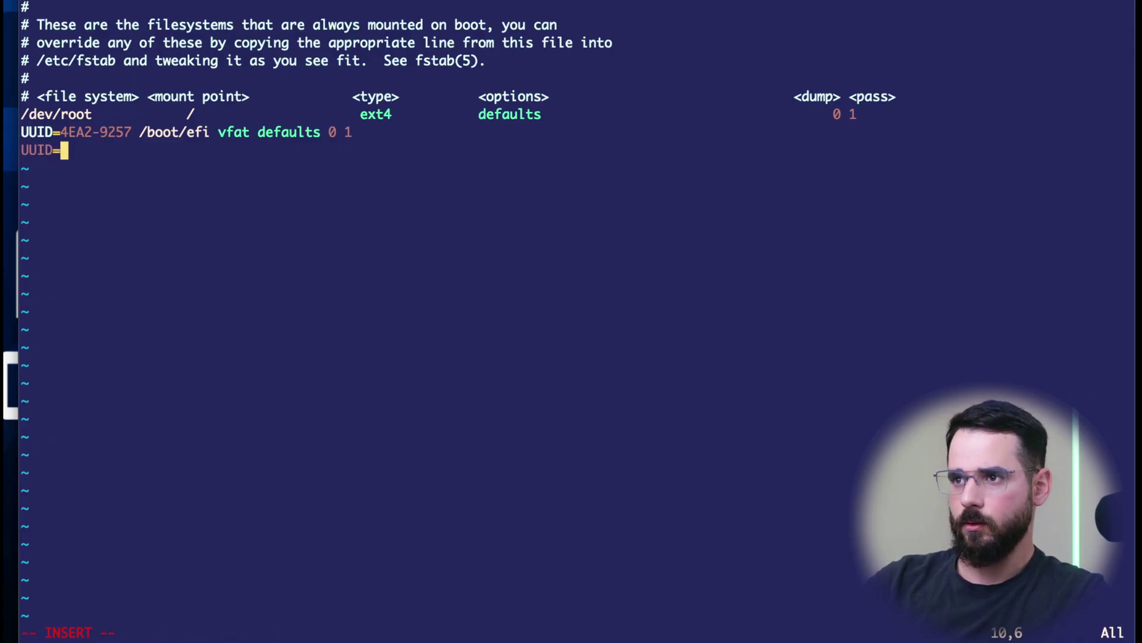
key(ctrl+shift+v)
key(Escape)
text(:wq)
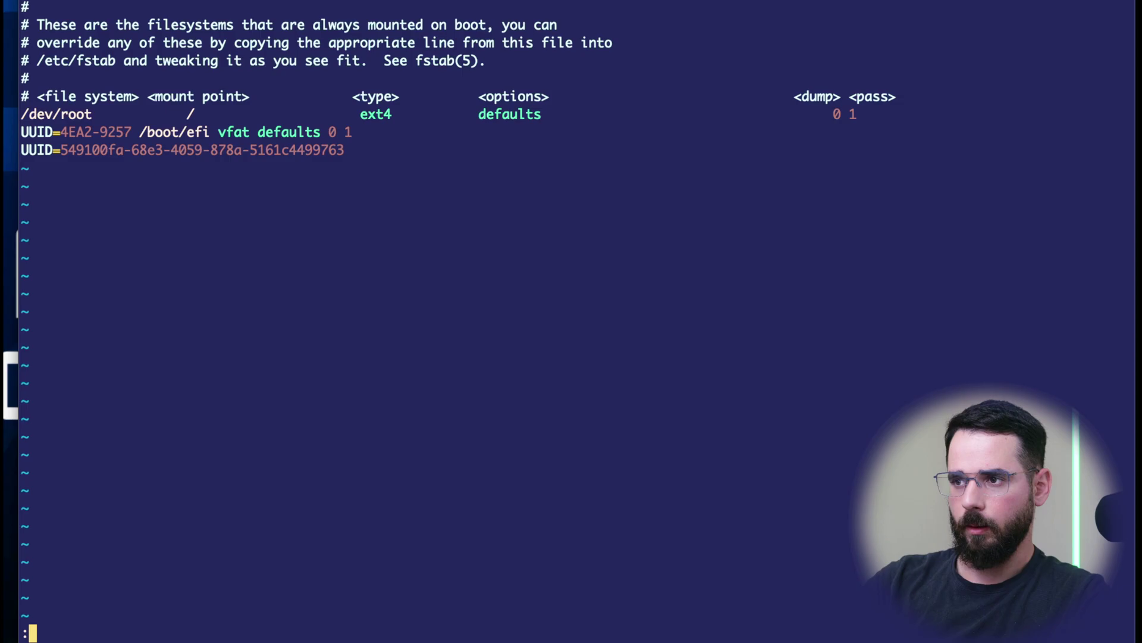
key(Return)
text(:q!)
key(Return)
Edit /etc/fstab with sudo vi, append a line with UUID= and the copied SSD UUID, and save the file.
key(Up)
key(Home)
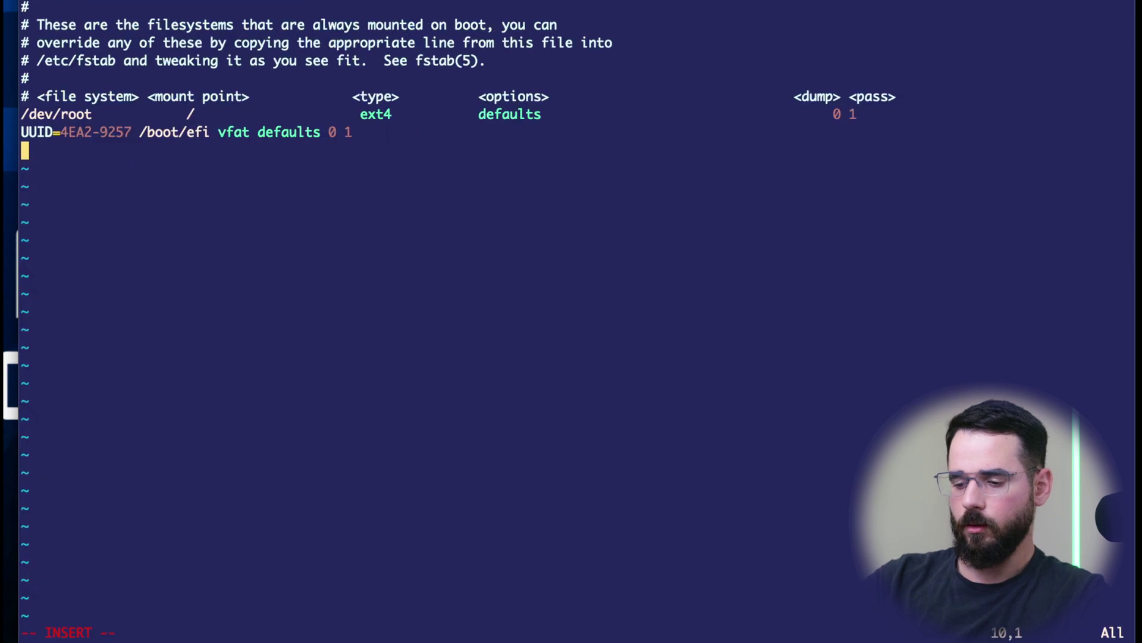
text(UUID=)
key(ctrl+shift+v)
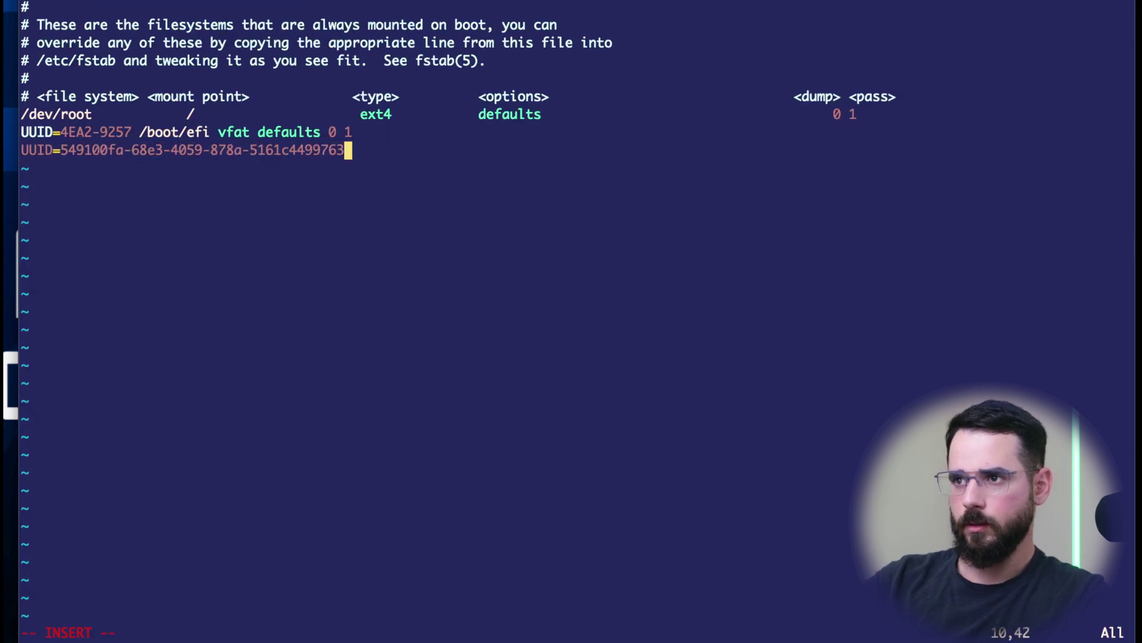
key(Escape)
text(:wq)
key(Return)
Print setup_ssd.md and copy "/mnt/your-mount-point ext4 defaults,nofail 0 0" from its fstab instruction.
text(cat sse)
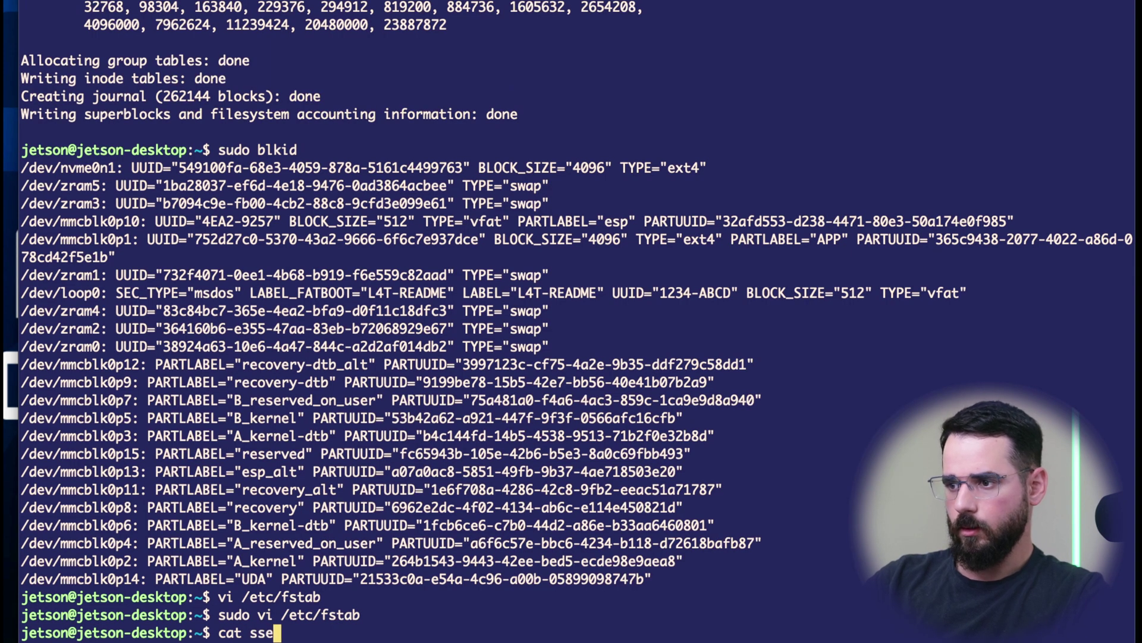
key(BackSpace)
text(e)
key(Tab)
key(Return)
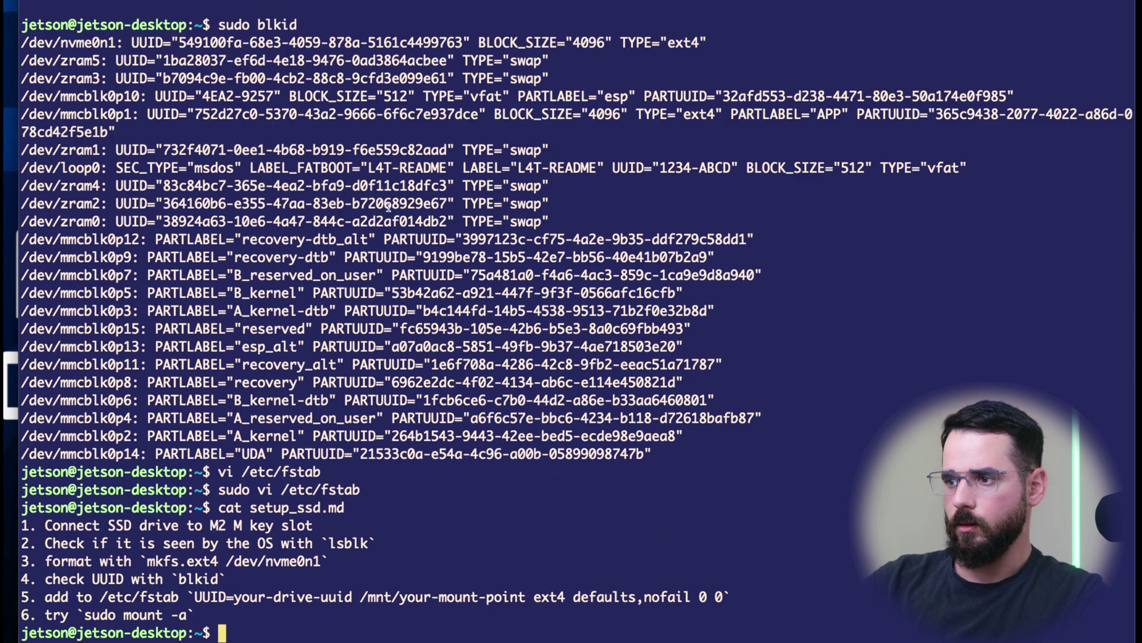
drag(360, 597, 732, 591)
key(super+c)
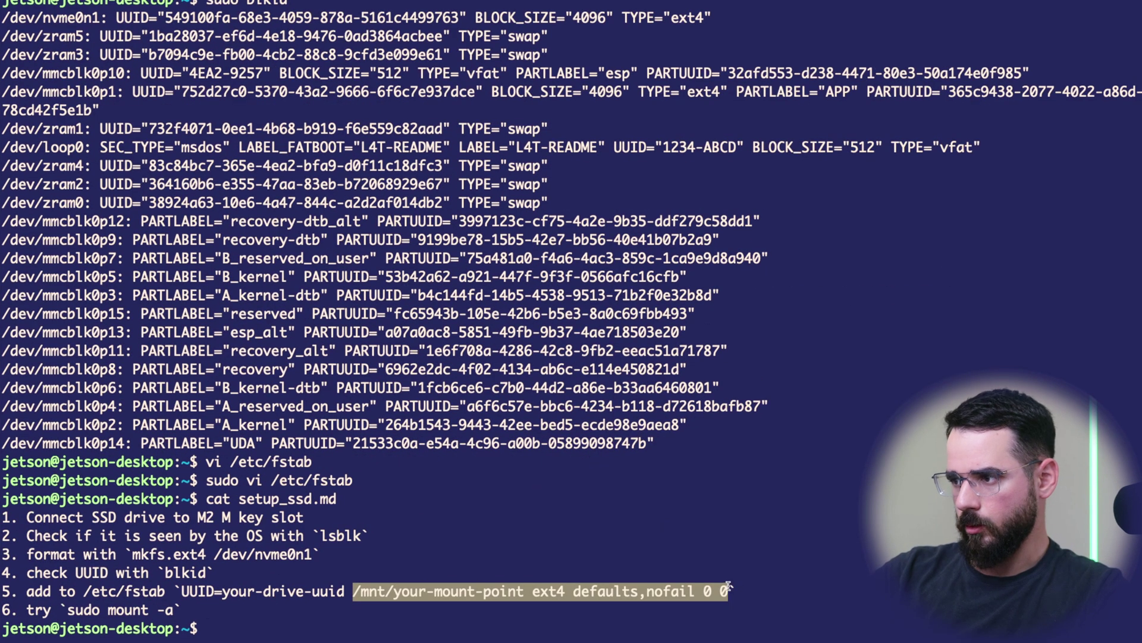
Reopen /etc/fstab with sudo vi and append the copied mount point and ext4 options to the SSD's UUID line.
key(Up)
key(Up)
key(Return)
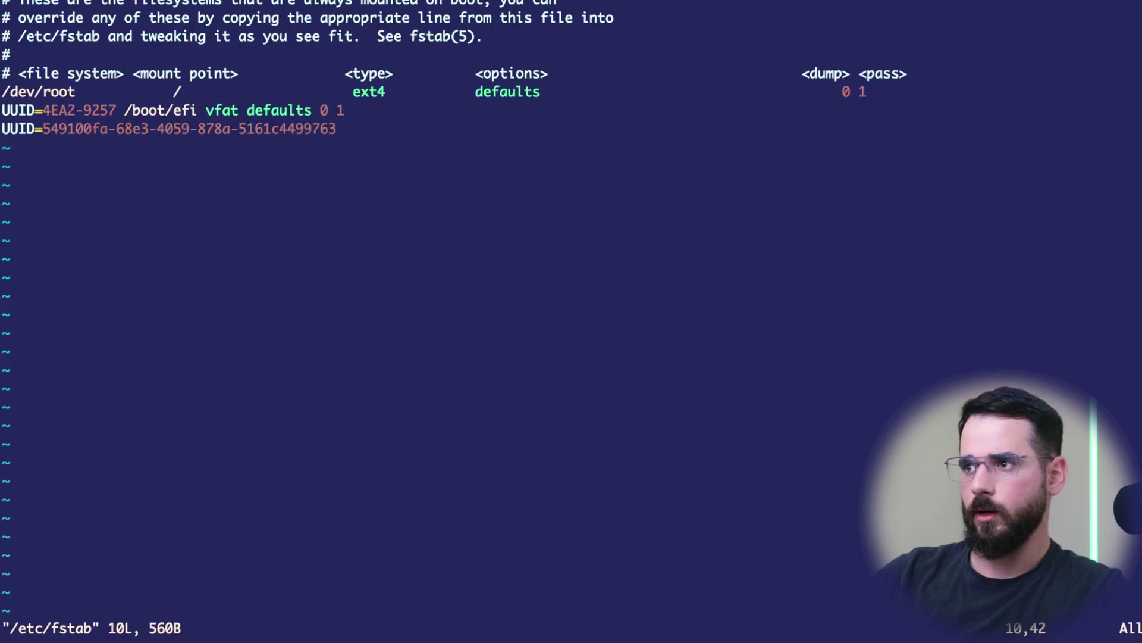
key(A)
key(super+v)
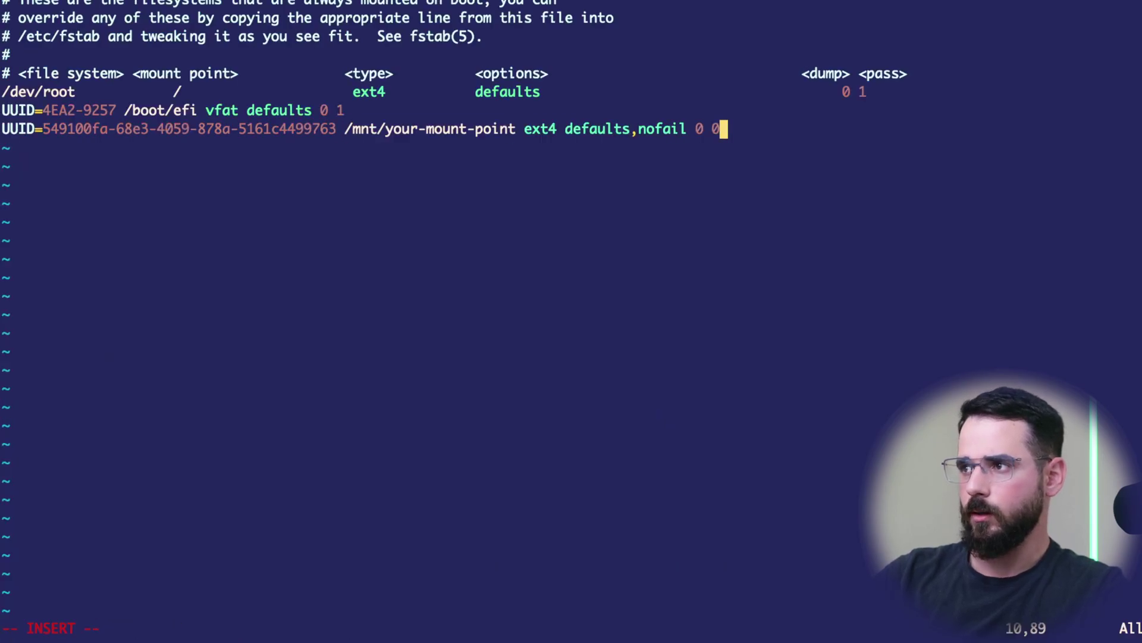
Replace the placeholder mount point in the SSD's fstab line with /mnt/ssd.
key(Escape)
key(Left)
key(Left)
key(Left)
key(Left)
key(Left)
key(Left)
key(Left)
key(Left)
key(Left)
key(Left)
key(Left)
key(Left)
key(Left)
key(Left)
key(Left)
key(Left)
key(Left)
key(Left)
key(Left)
key(Left)
key(Left)
key(Left)
key(Left)
key(Left)
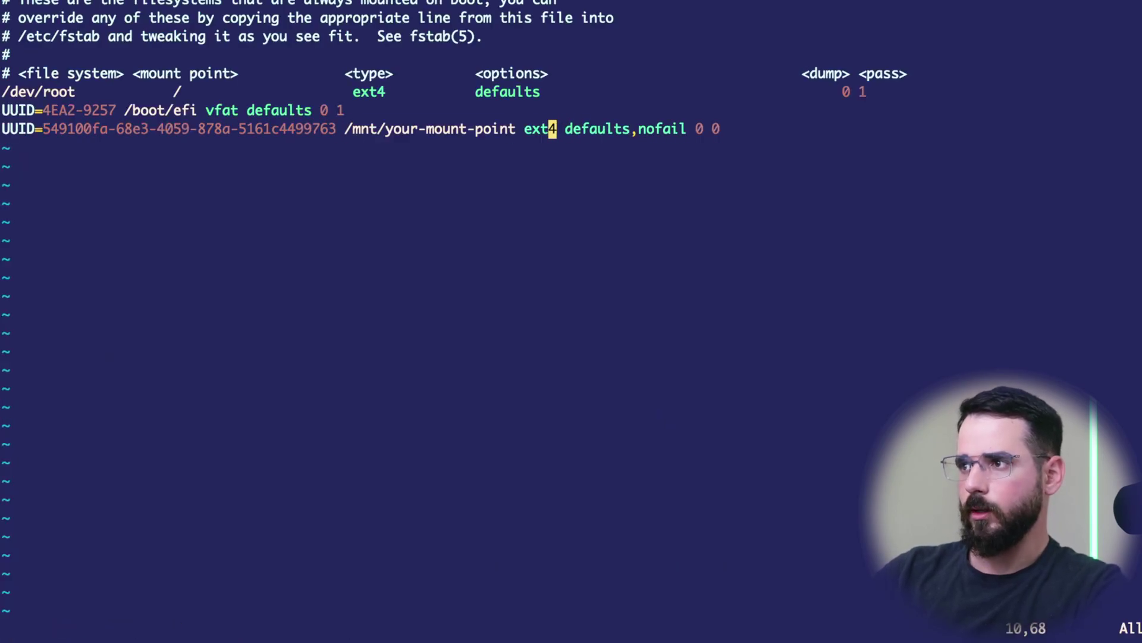
key(i)
key(BackSpace)
key(BackSpace)
key(BackSpace)
key(BackSpace)
key(BackSpace)
key(BackSpace)
key(BackSpace)
key(BackSpace)
key(BackSpace)
key(BackSpace)
key(BackSpace)
key(BackSpace)
key(BackSpace)
key(BackSpace)
key(BackSpace)
key(BackSpace)
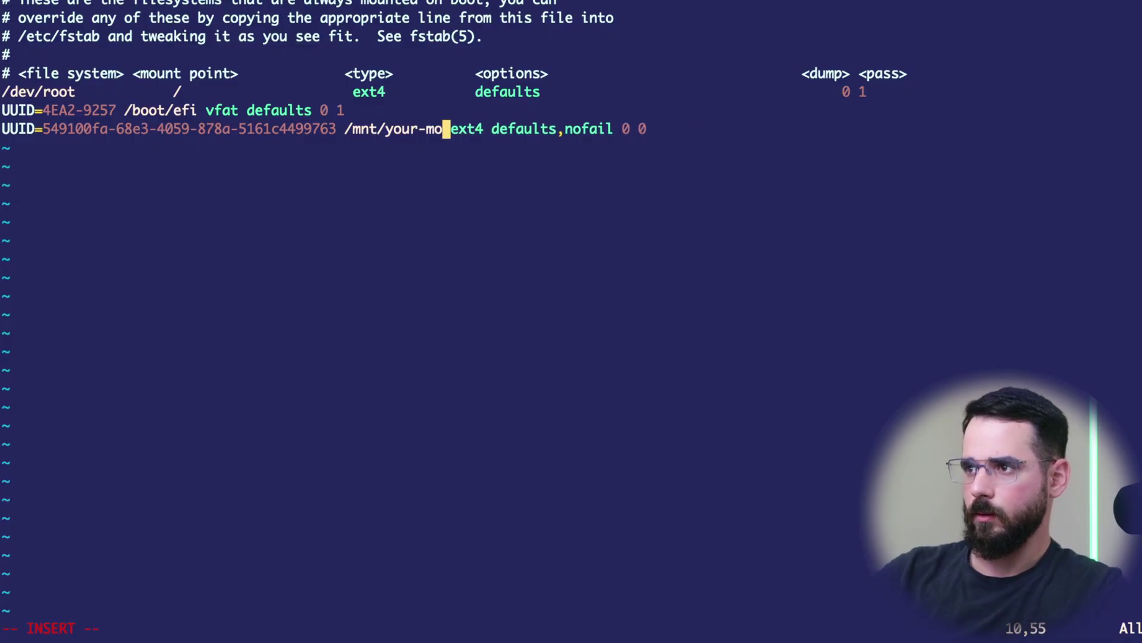
text(ssd)
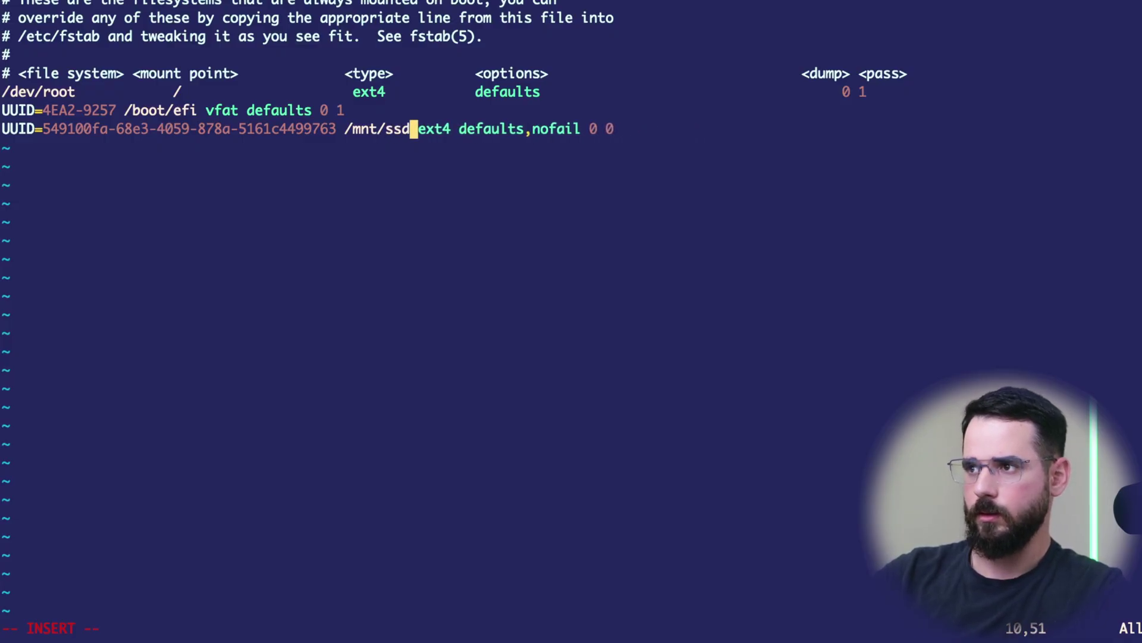
Save the edited /etc/fstab and leave vi.
key(Escape)
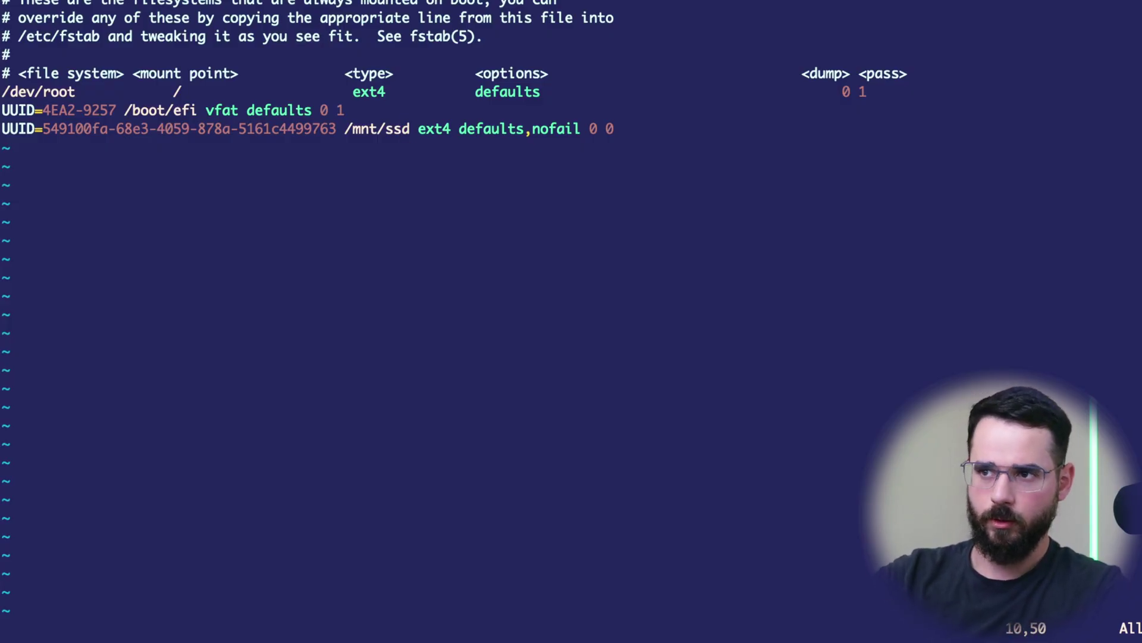
text(:wq)
key(Return)
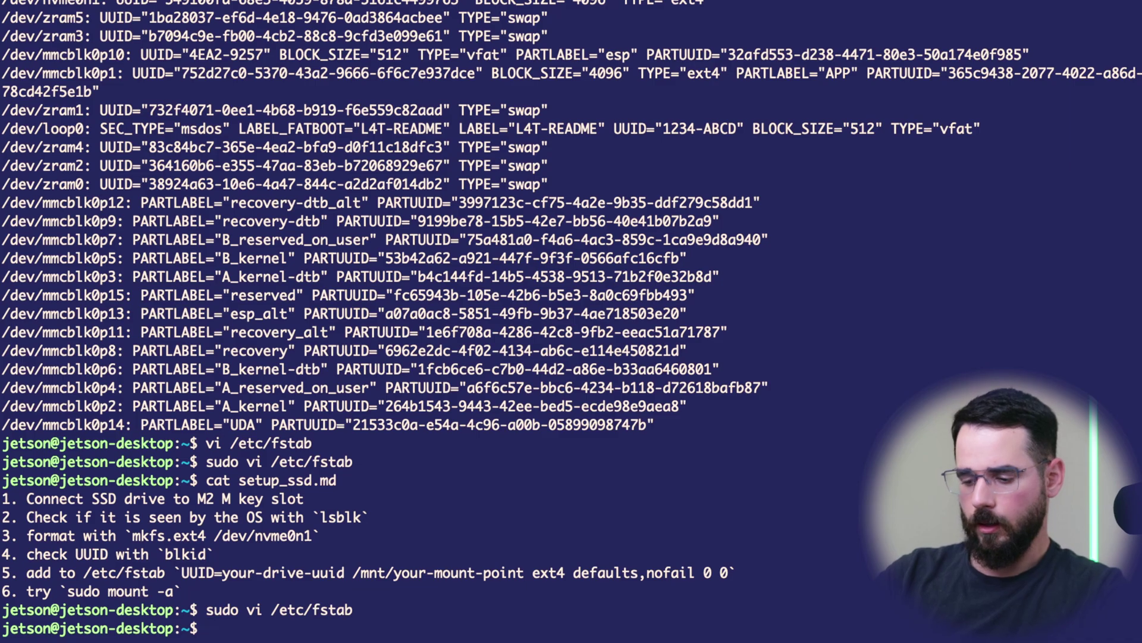
Try to create the /mnt/ssd directory with mkdir, and mount all fstab entries with sudo mount -a.
text(mkdir )
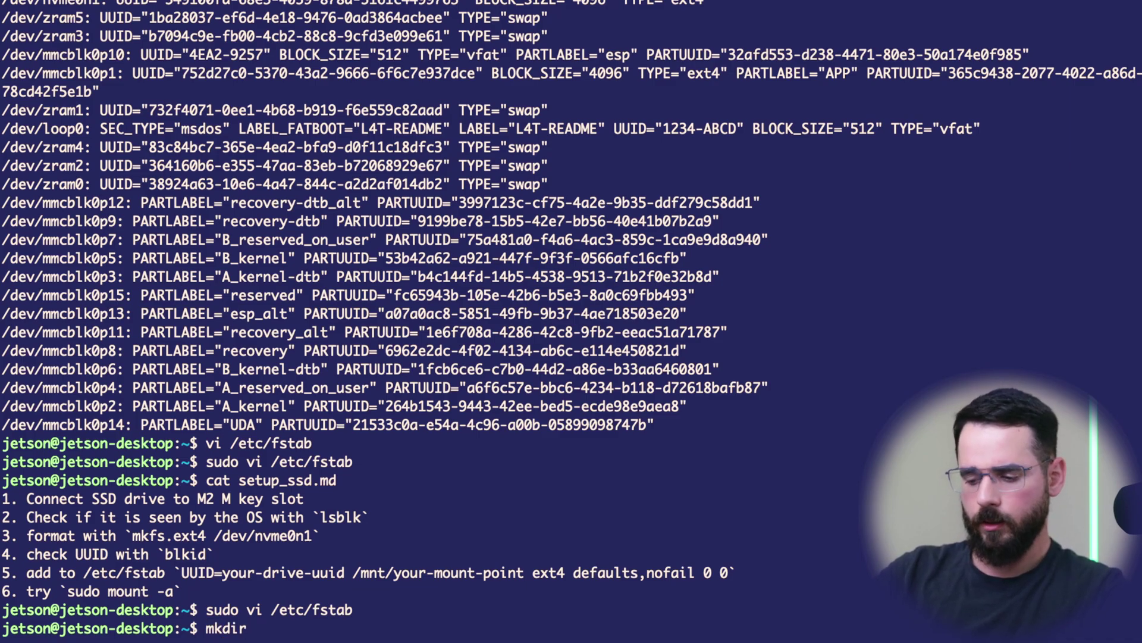
text(/mnt/ssd)
key(Return)
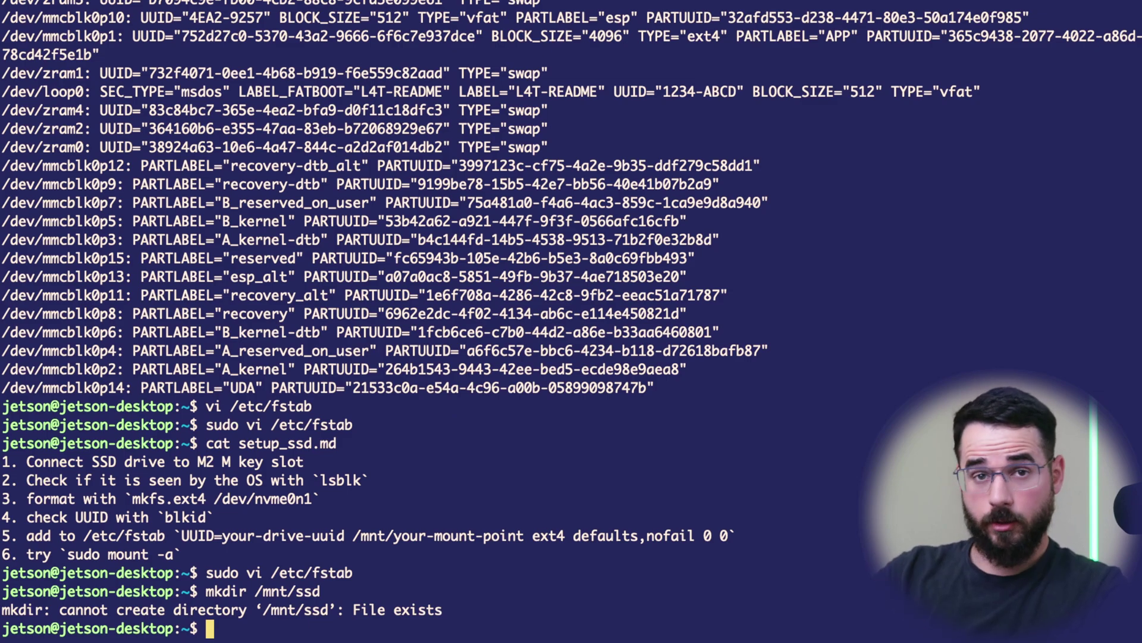
text(sudo mount -a)
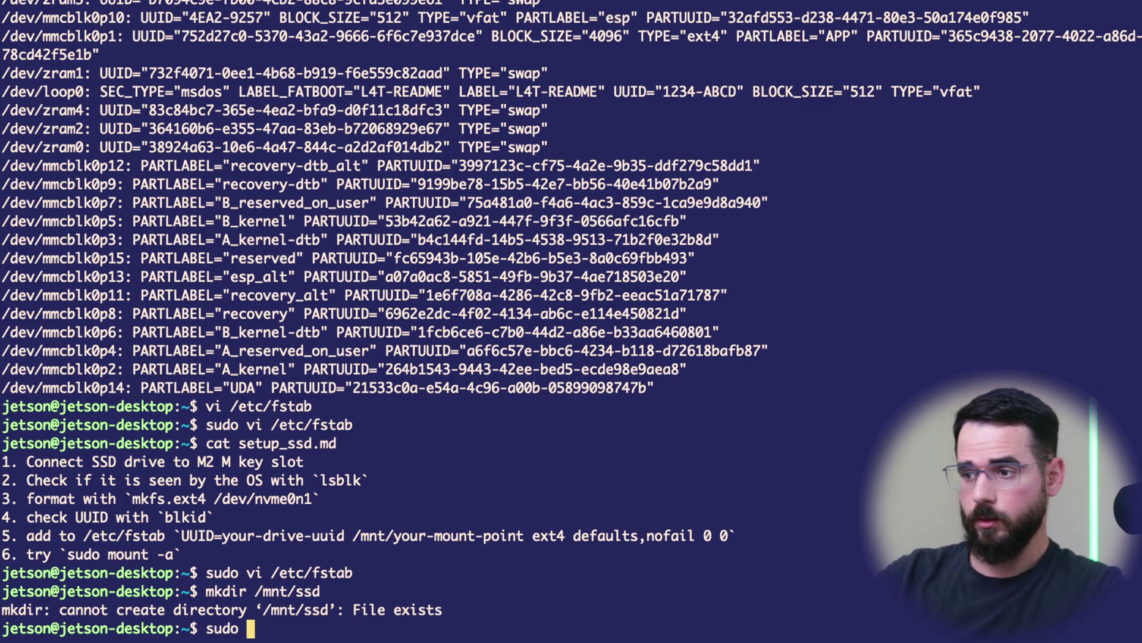
key(Return)
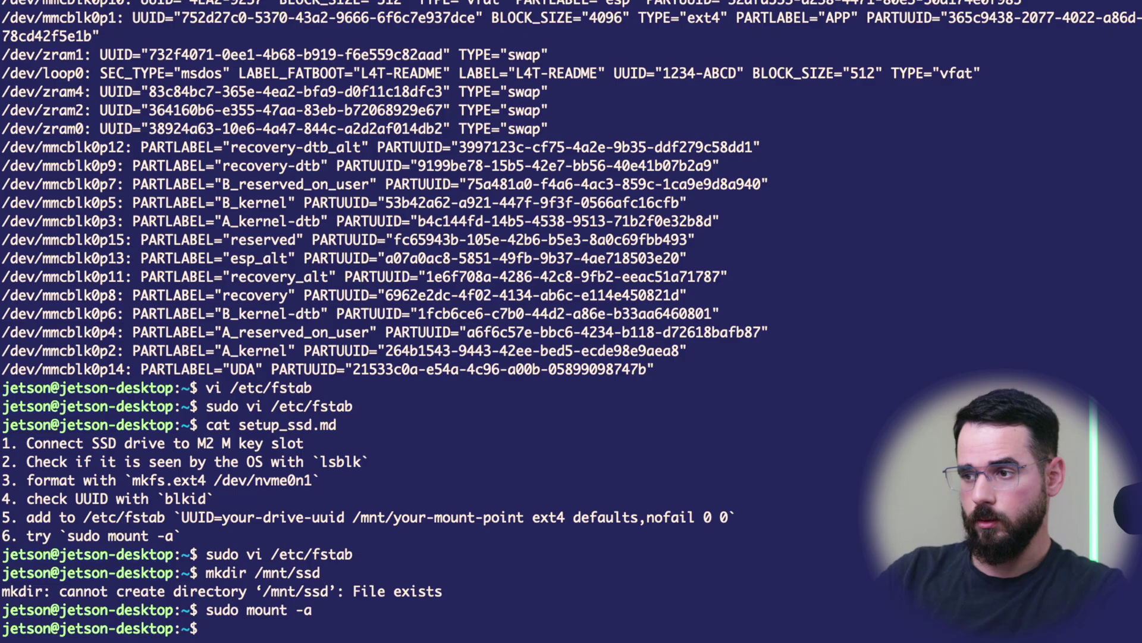
Change into /mnt/ssd, list its contents, and check the NVMe drive's mount point with lsblk.
text(cd /mnt/ssd/)
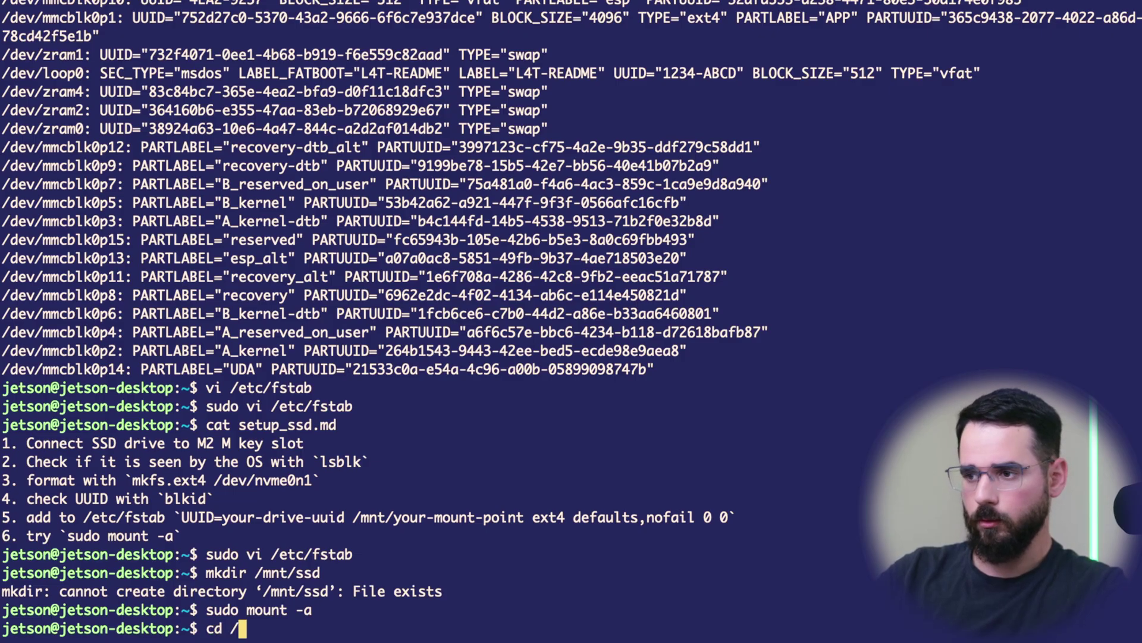
key(Return)
text(ls)
key(Return)
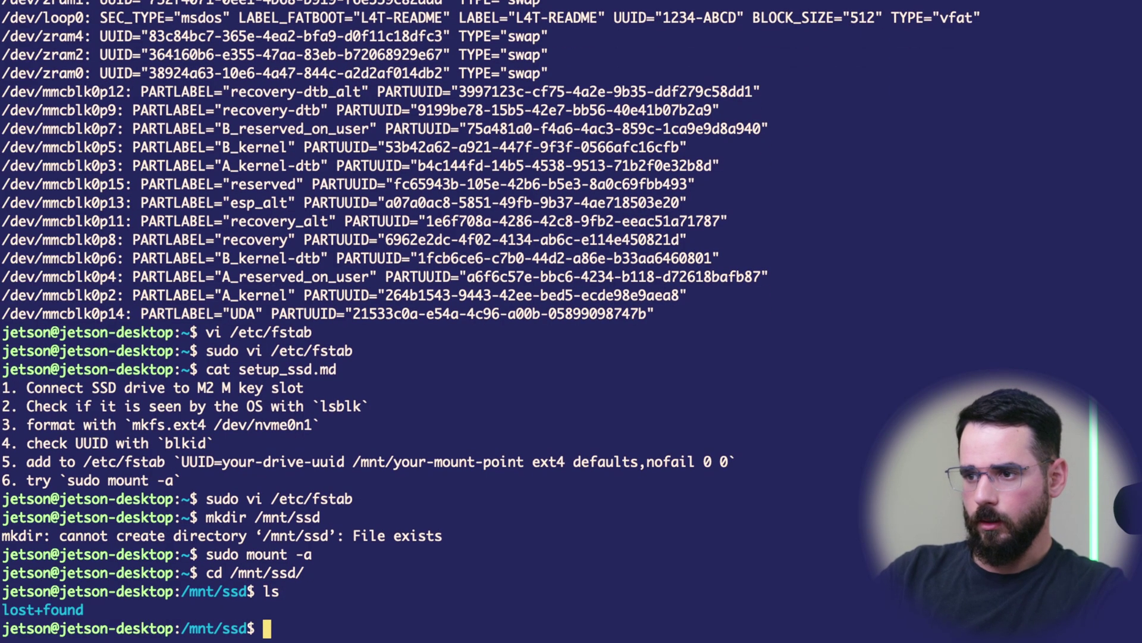
text(lsblk)
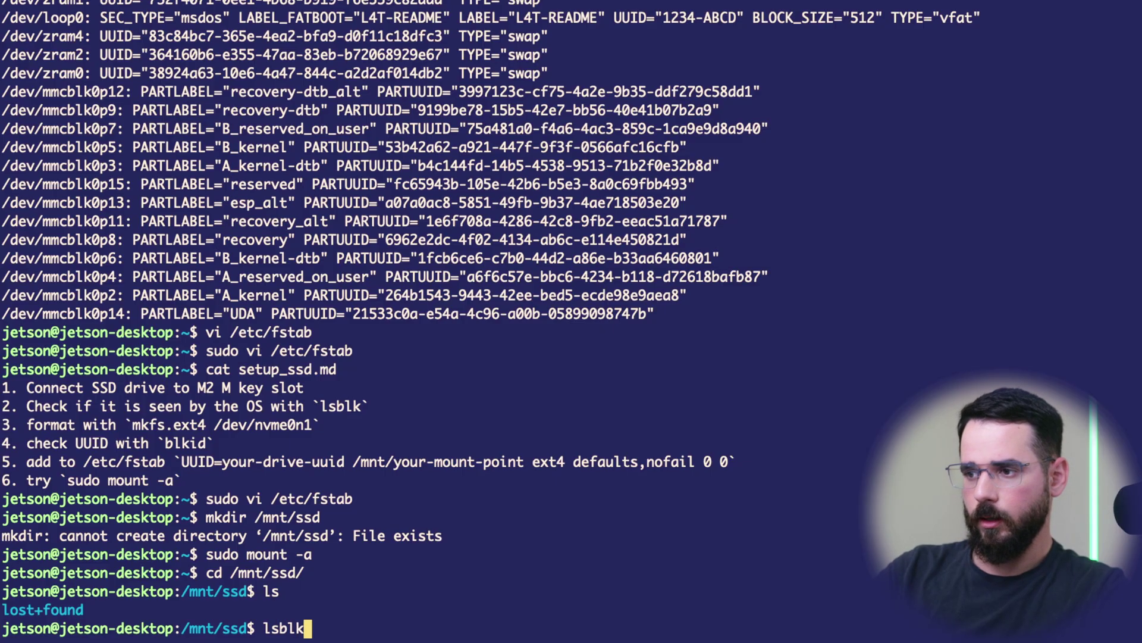
key(Return)
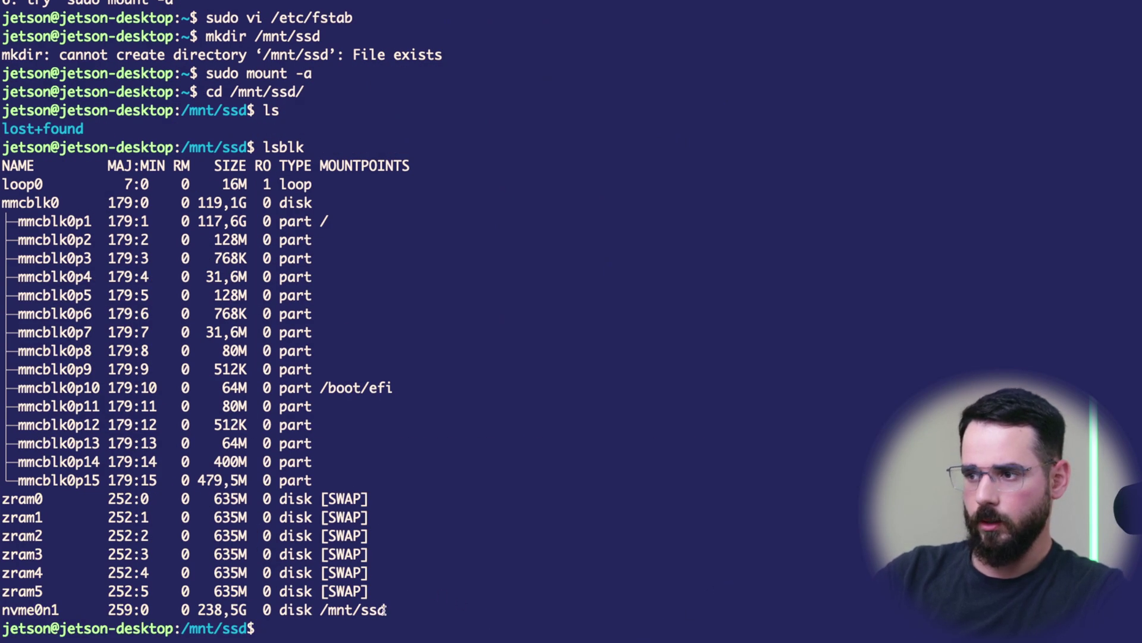
drag(387, 610, 320, 610)
click(429, 522)
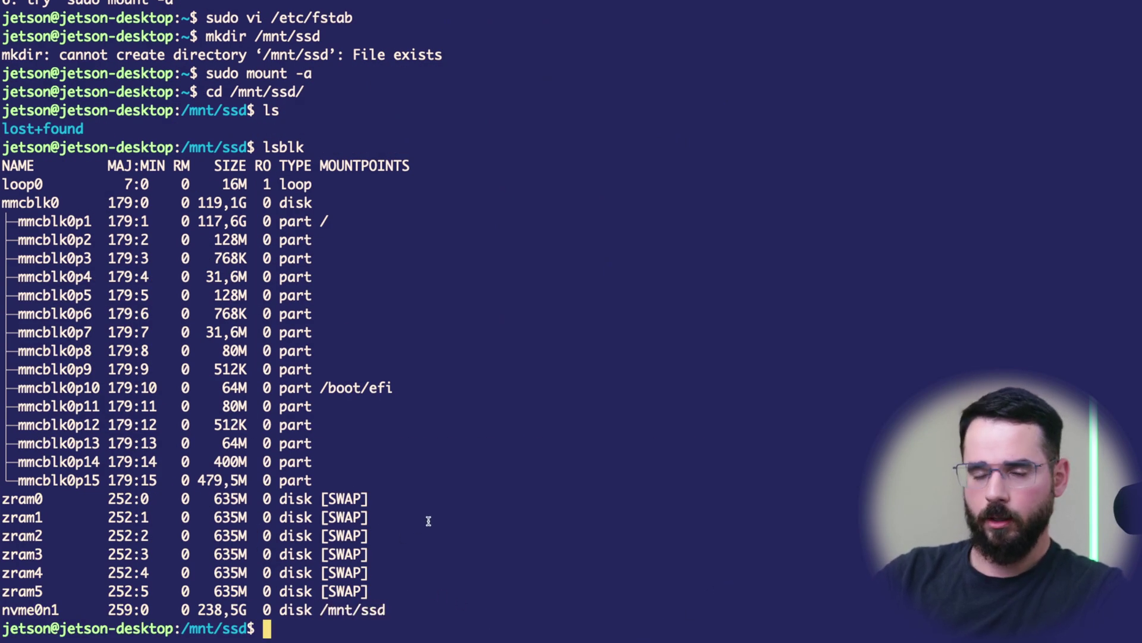
Reboot the Jetson with sudo reboot, and reconnect over SSH to the jetson account by entering its password.
text(sudo reboot)
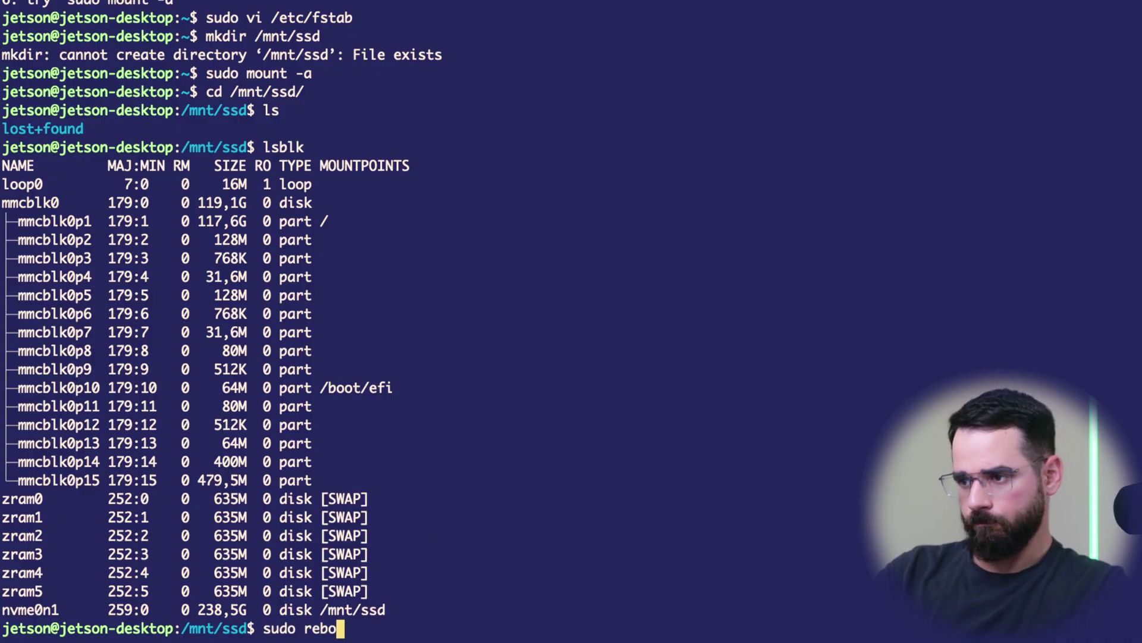
key(Return)
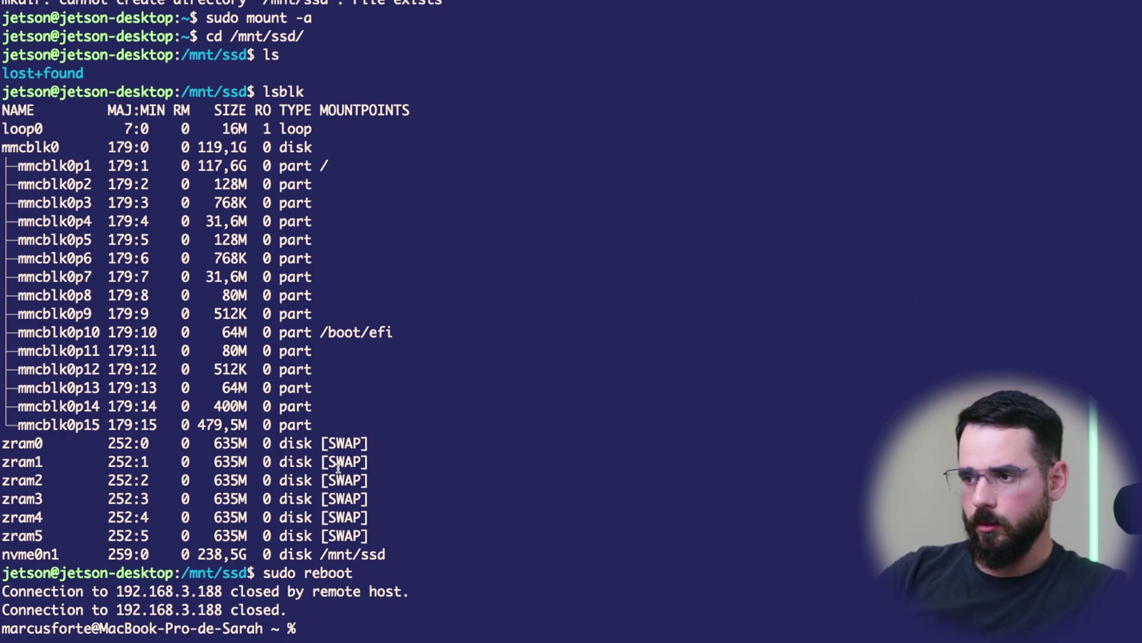
key(Up)
key(Return)
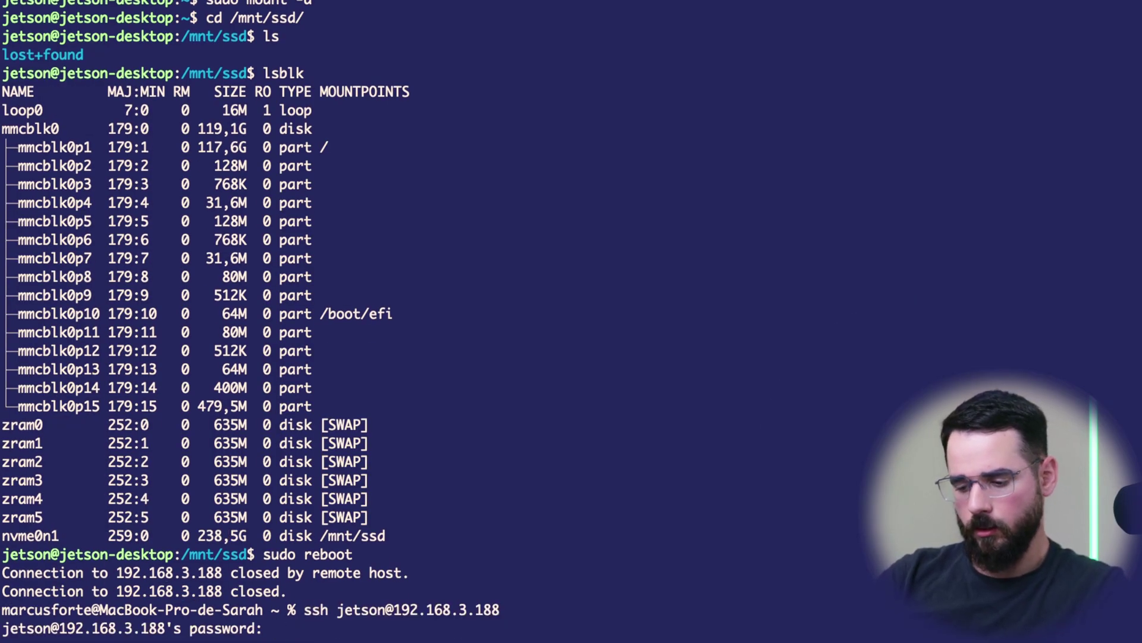
key(Return)
Check the nvme0n1 mount point with lsblk after the reboot, and print /etc/fstab.
text(lsblk)
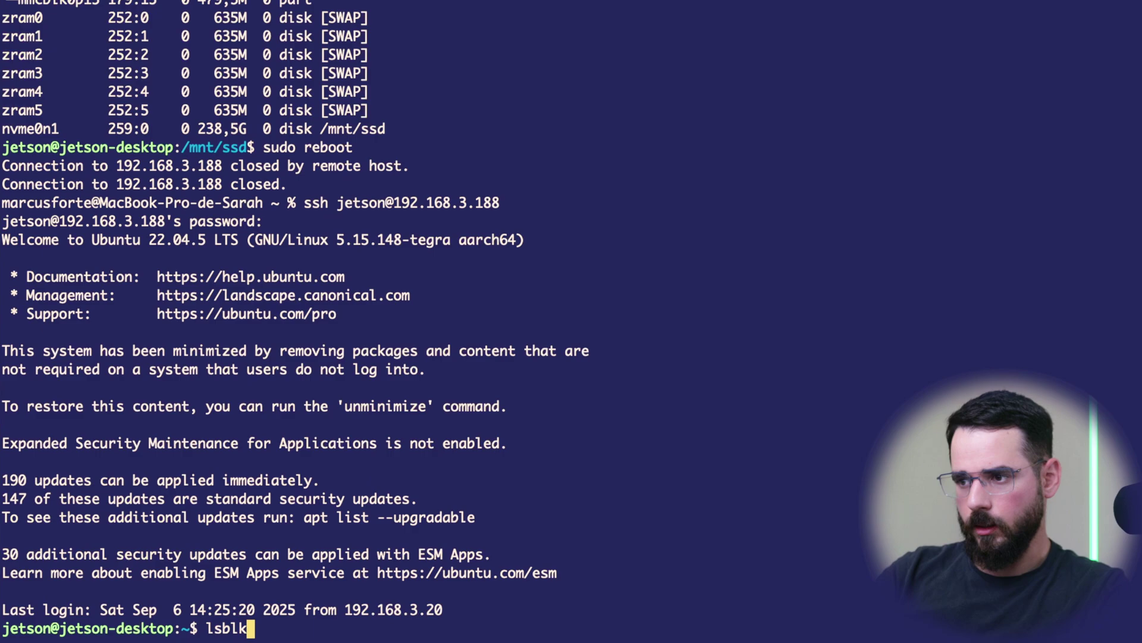
key(Return)
drag(389, 612, 2, 613)
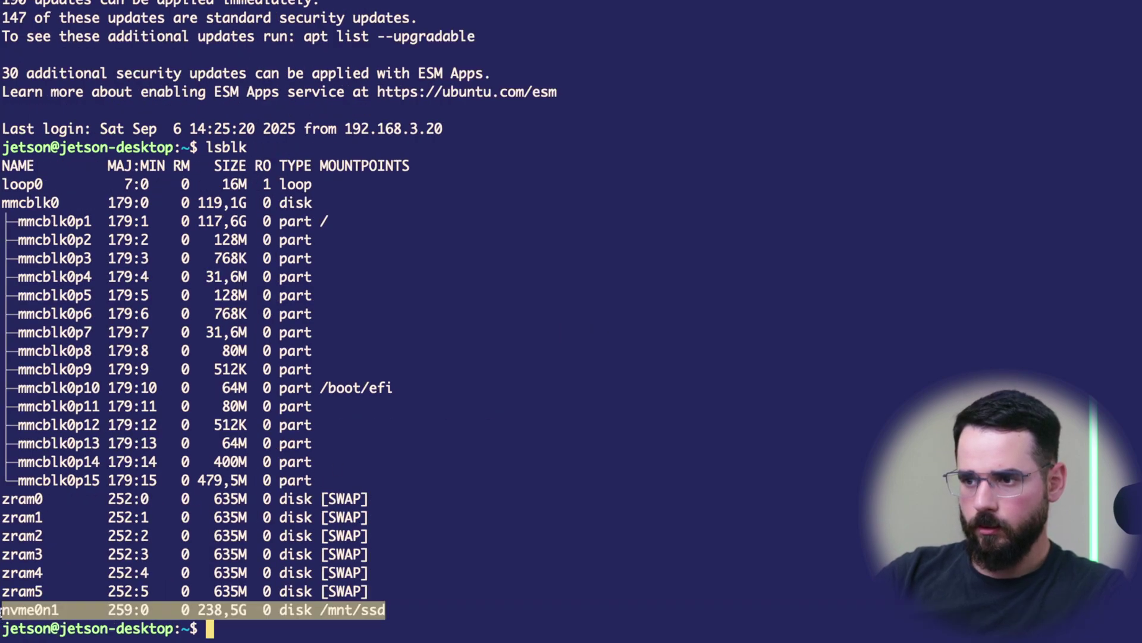
click(387, 511)
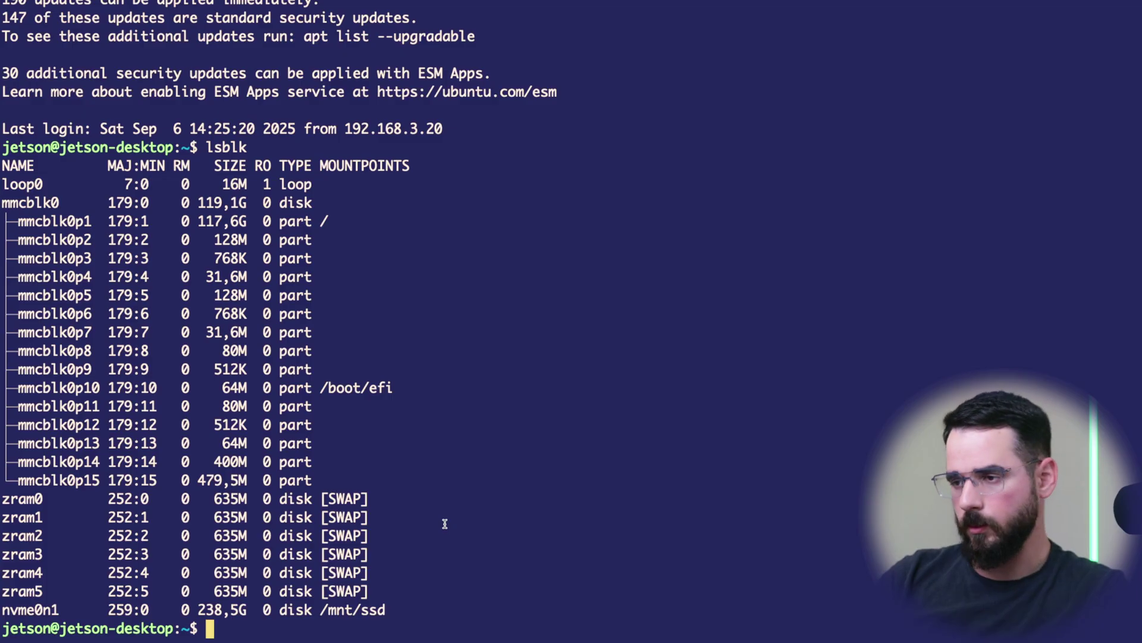
text(cat /etc/fstab)
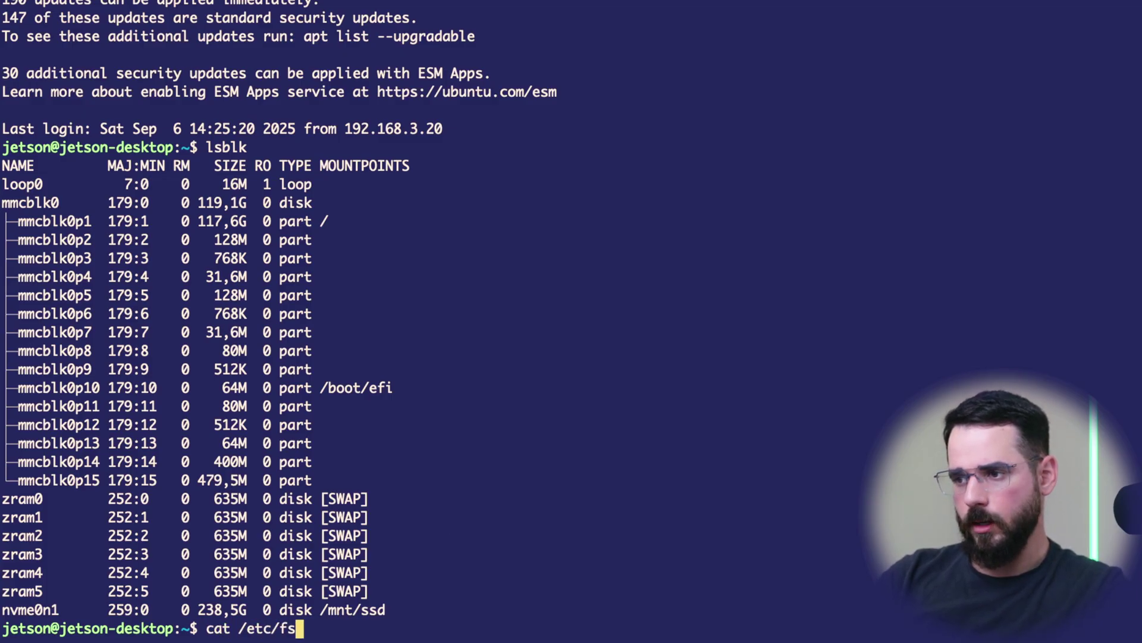
key(Return)
double_click(554, 608)
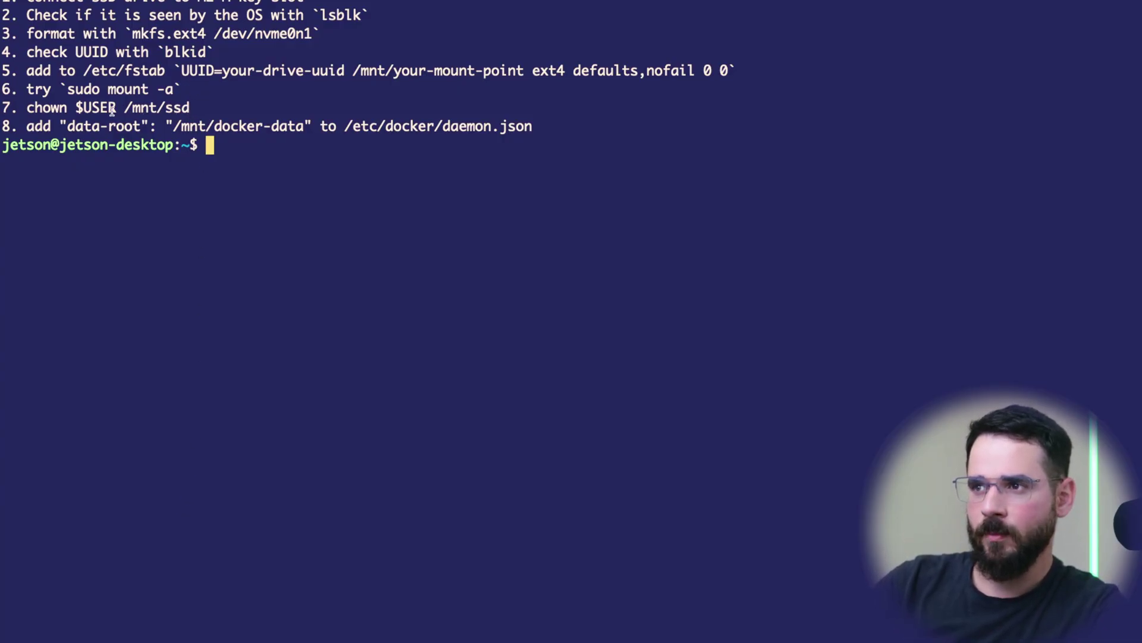
Give the current user ownership of the SSD mount by running chown $USER /mnt/ssd from the setup notes.
drag(29, 109, 189, 109)
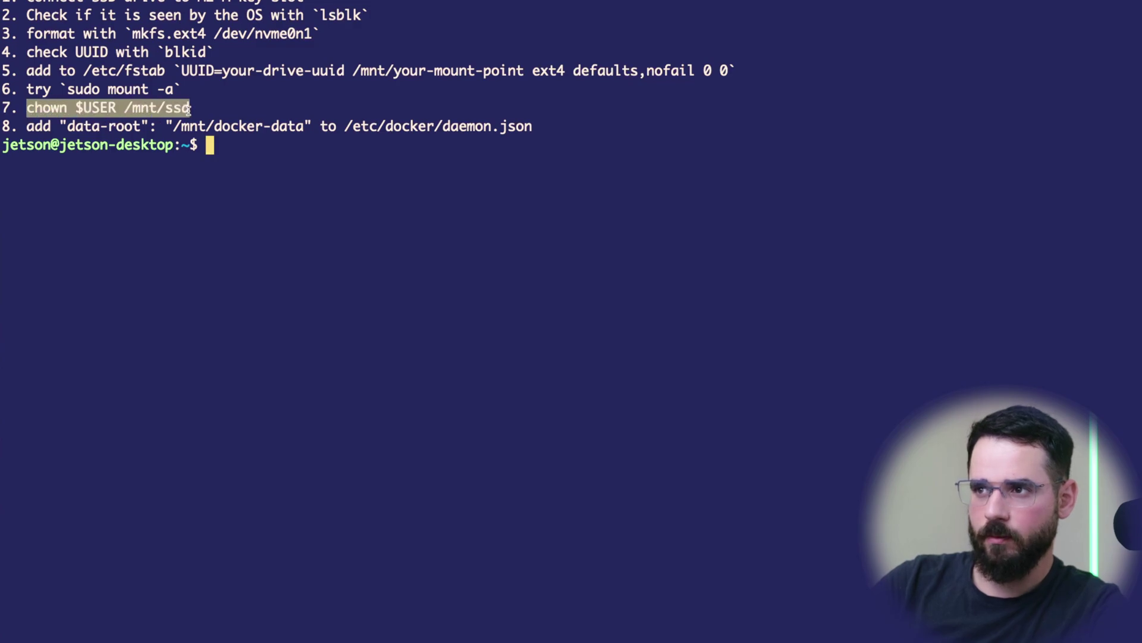
click(176, 250)
text(chown $USER /mnt/ssd)
key(Return)
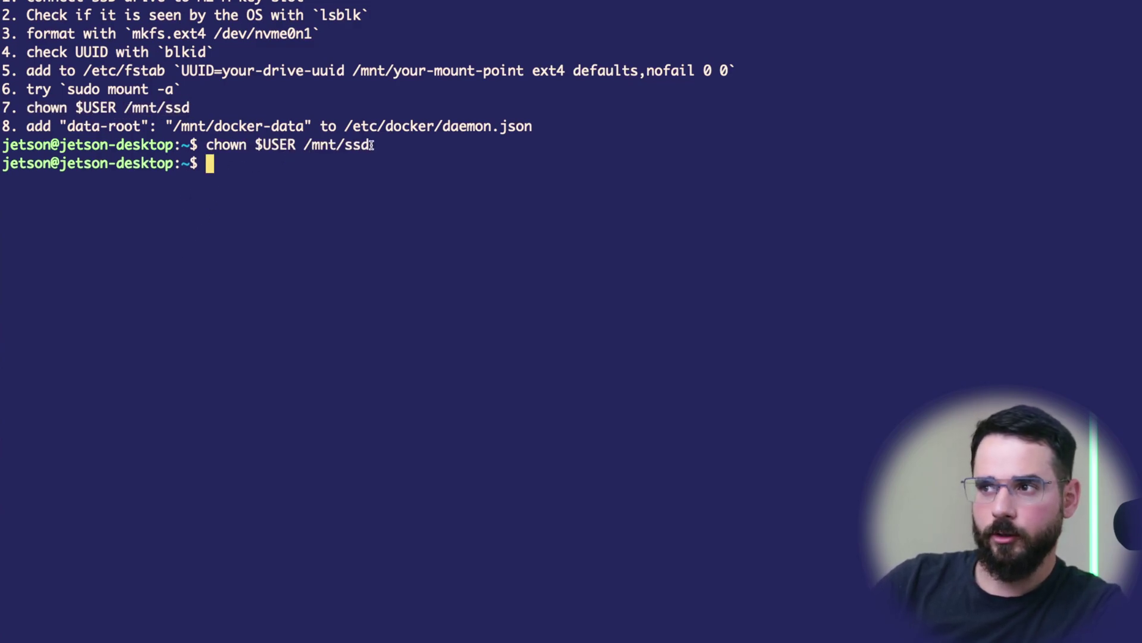
drag(371, 144, 304, 147)
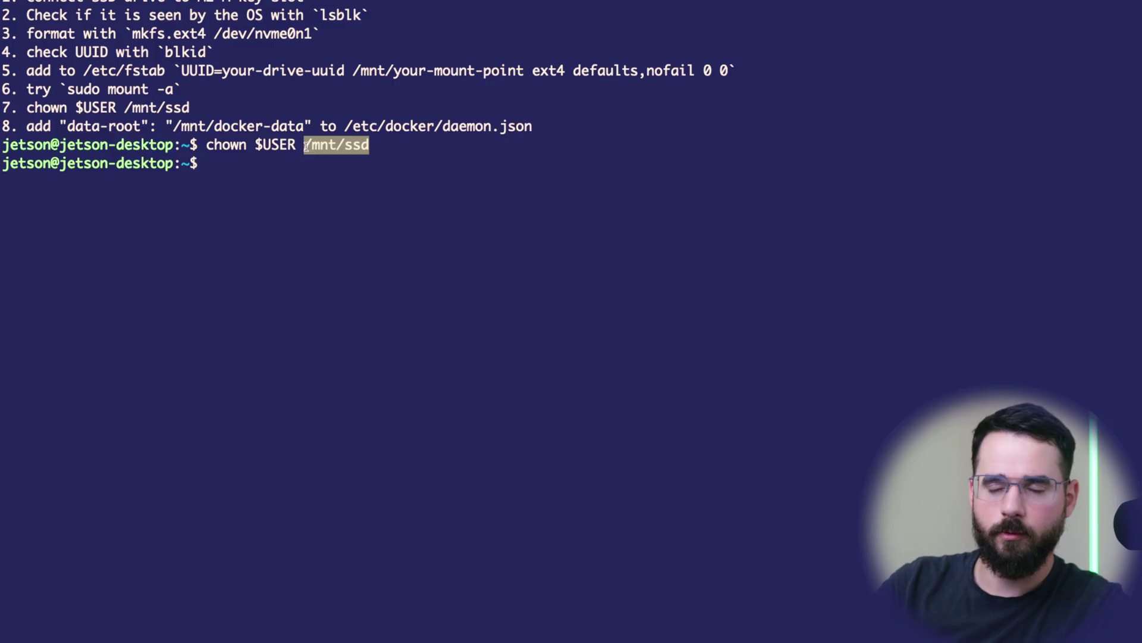
click(305, 147)
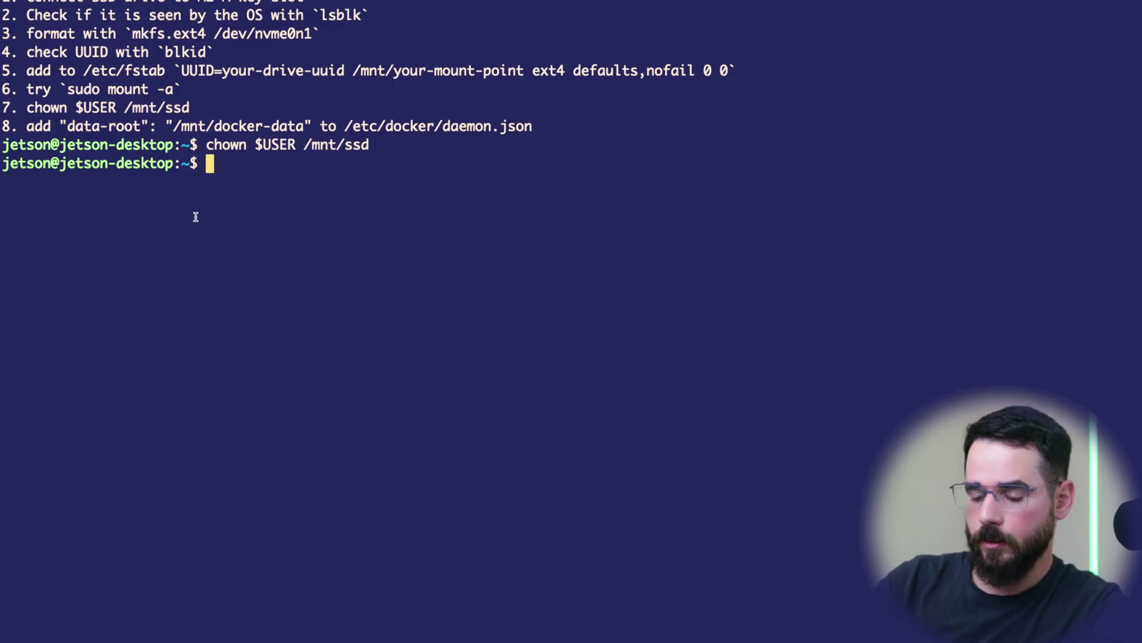
Copy "data-root": "/mnt/docker-data" from the setup notes and open /etc/docker/daemon.json with sudo vi.
text(sudo vi)
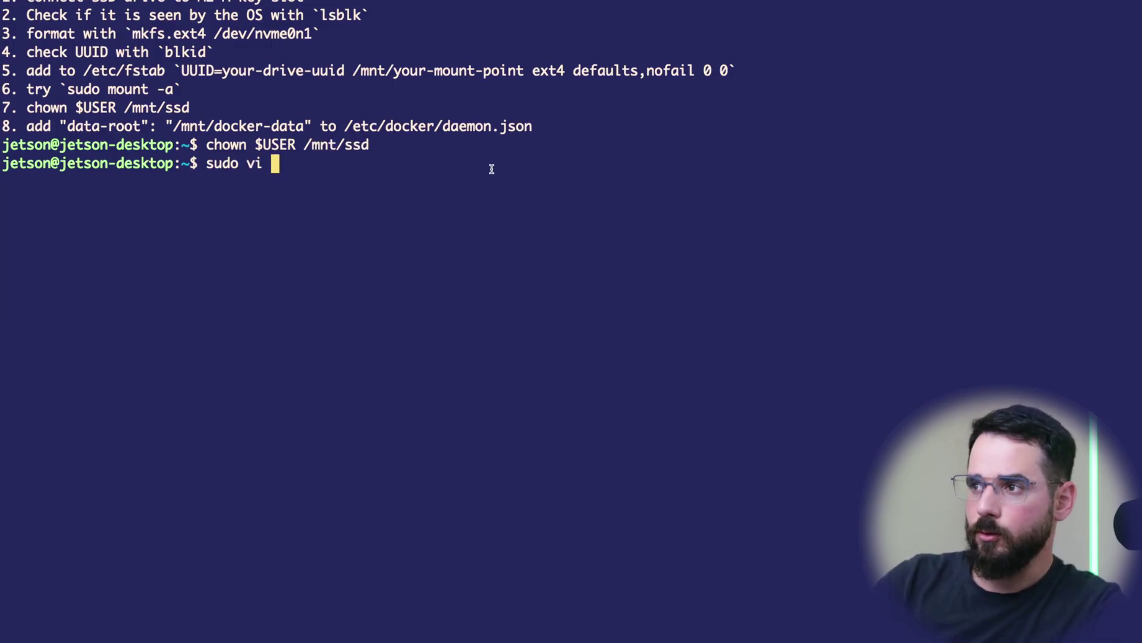
double_click(534, 126)
middle_click(270, 205)
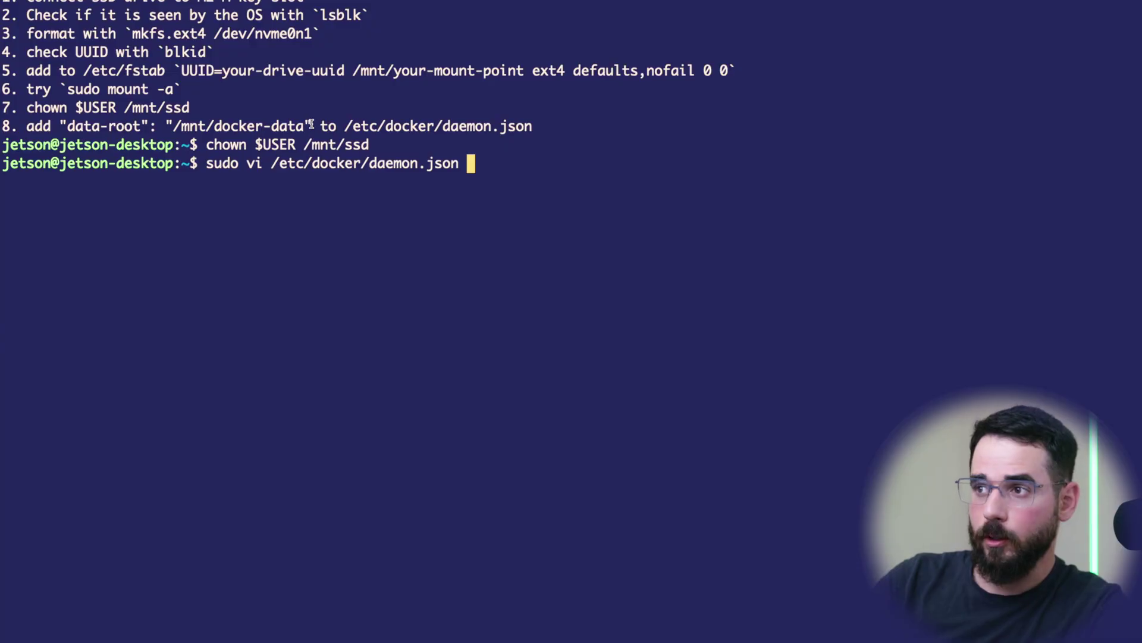
drag(311, 126, 59, 127)
key(super+c)
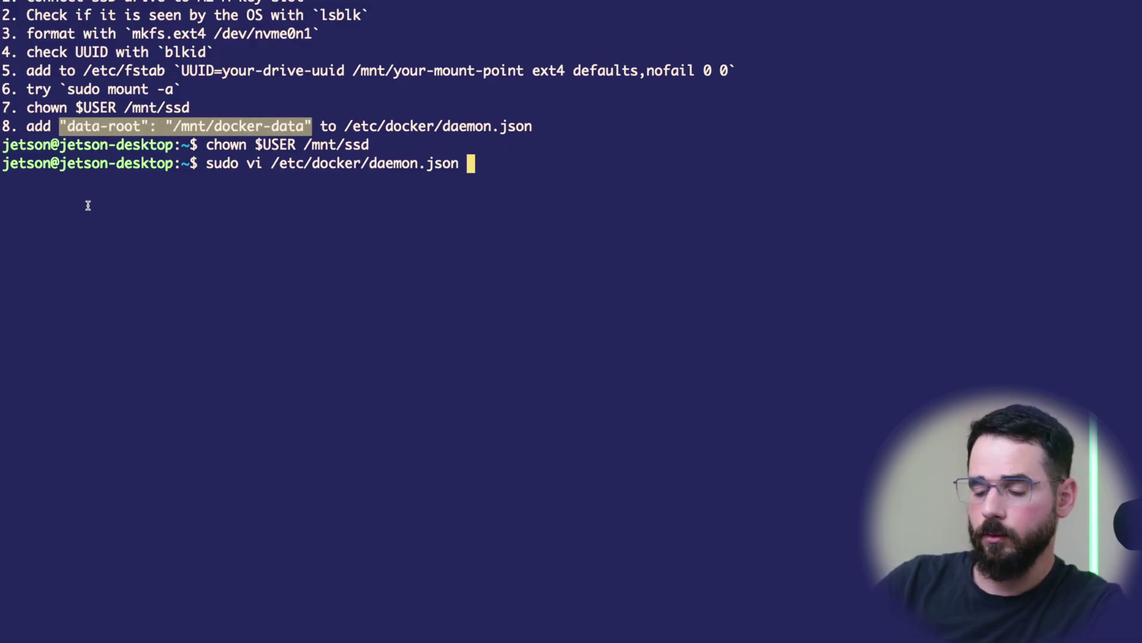
key(Return)
Add a comma after the runtimes block in daemon.json and paste the copied data-root entry on a new line.
key(shift+a)
text(,)
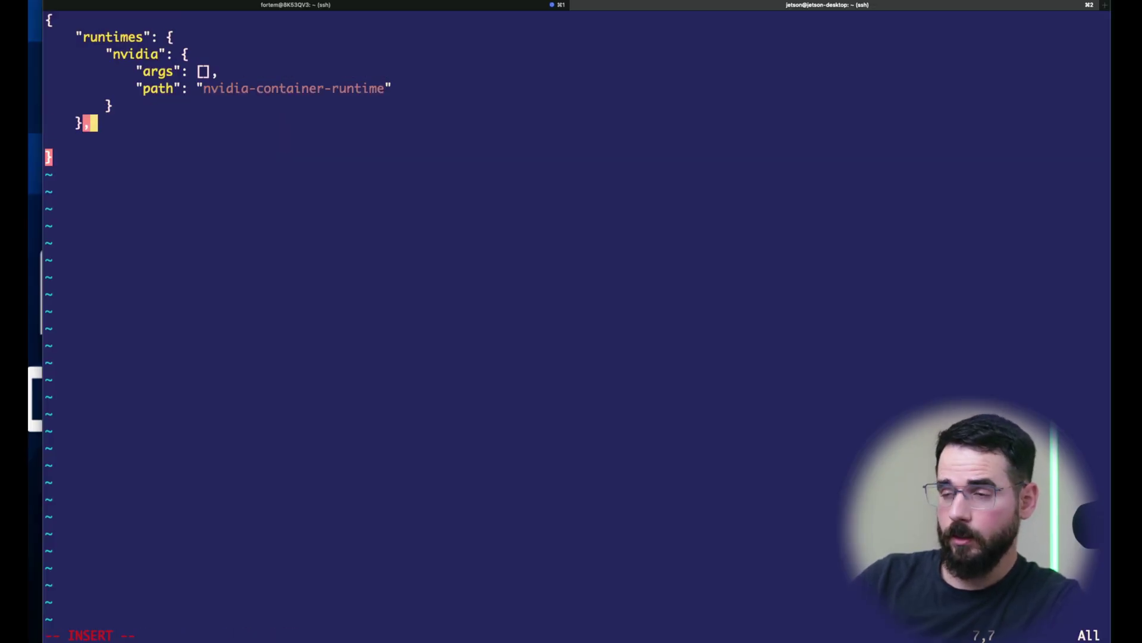
key(Return)
key(super+v)
key(Escape)
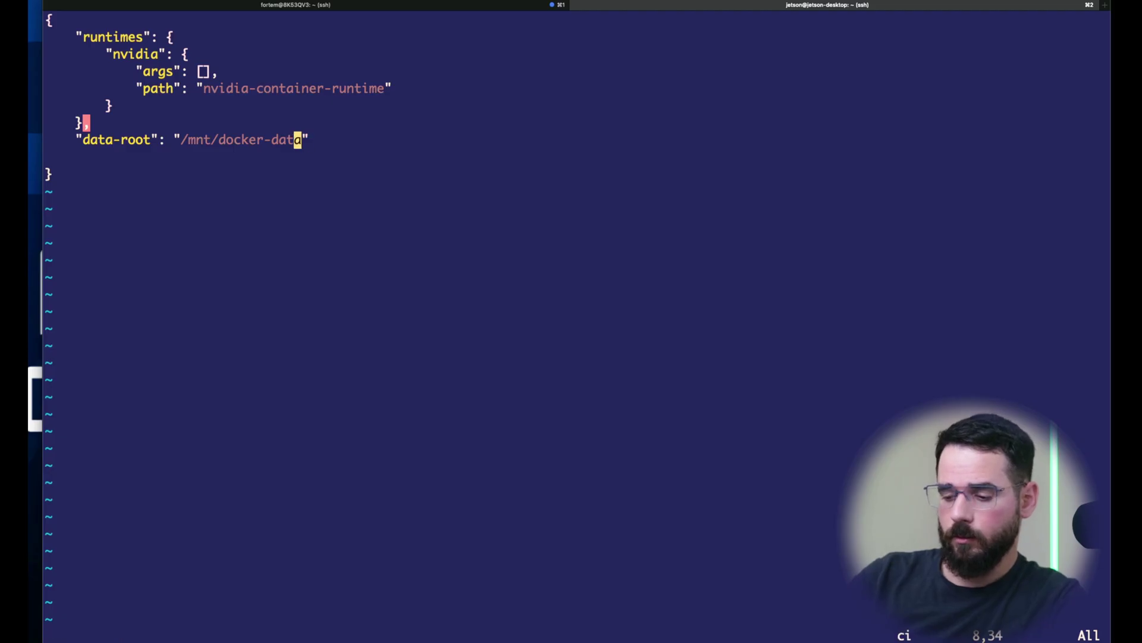
Replace the data-root path with /mnt/ssd/docker, save daemon.json and leave vi.
key(quotedbl)
text(/mnt/ssd/d)
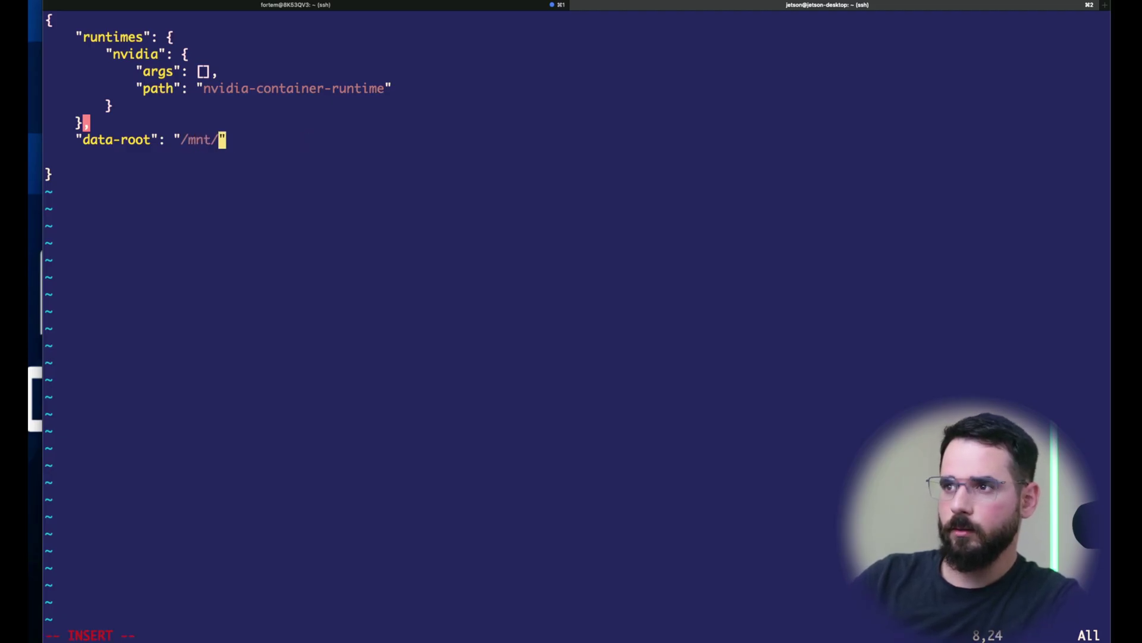
text(ocker)
key(Escape)
text(:wq)
key(Return)
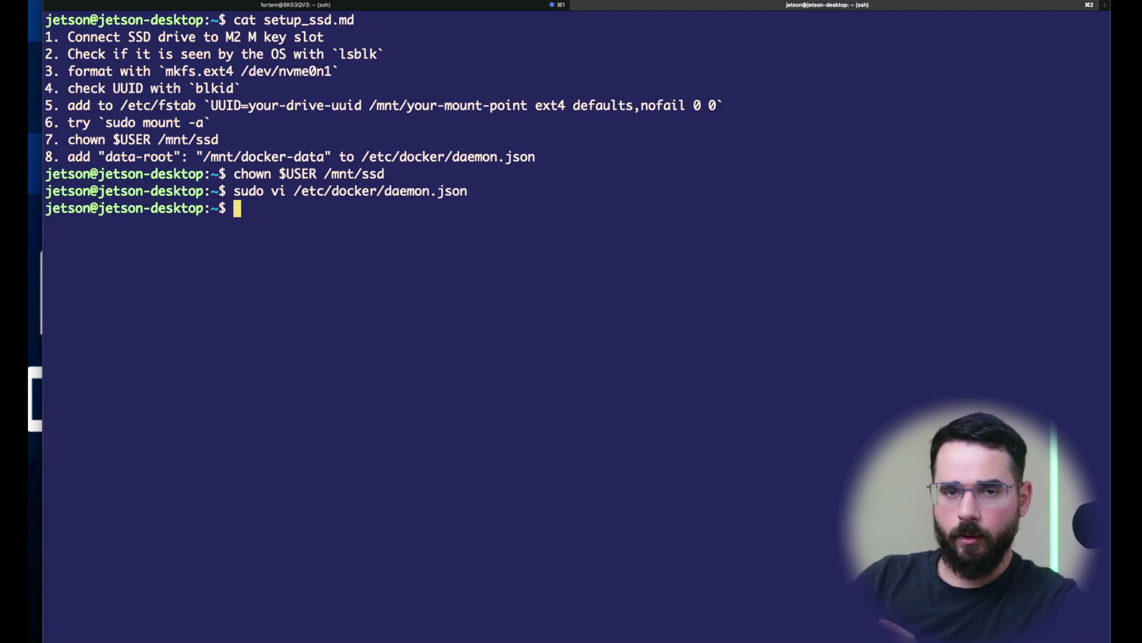
Restart the Docker service with sudo systemctl restart docker.
text(sudo system)
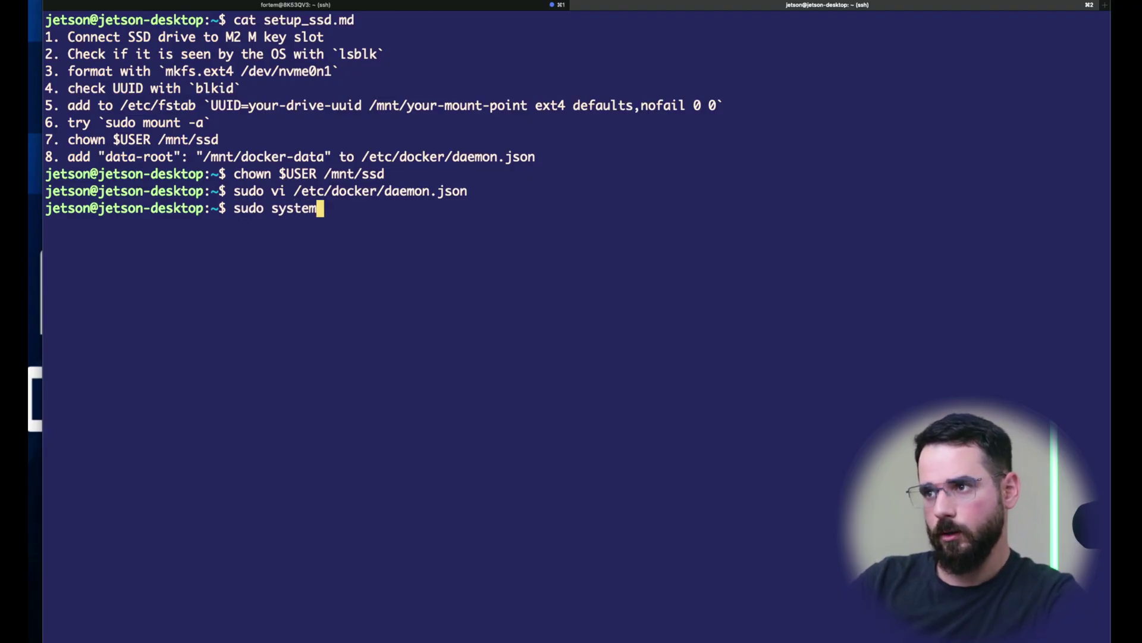
text(ctl restart docker)
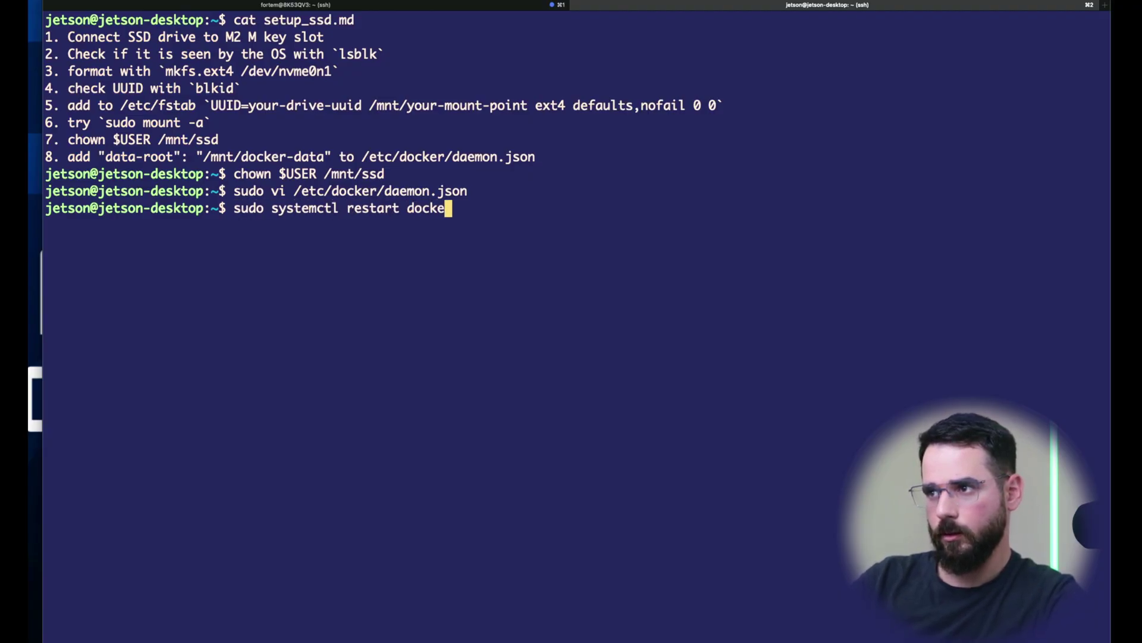
key(Return)
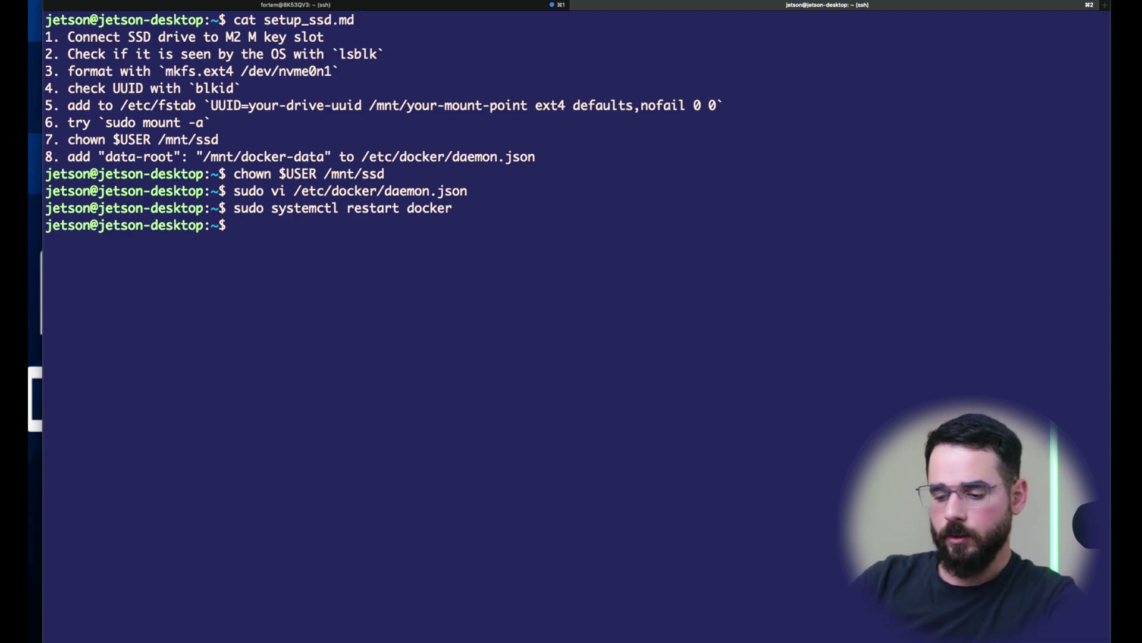
List the contents of /mnt/ssd/, and try to list /mnt/ssd/docker/ to check Docker's new data directory.
text(ls /mnt/ssd/)
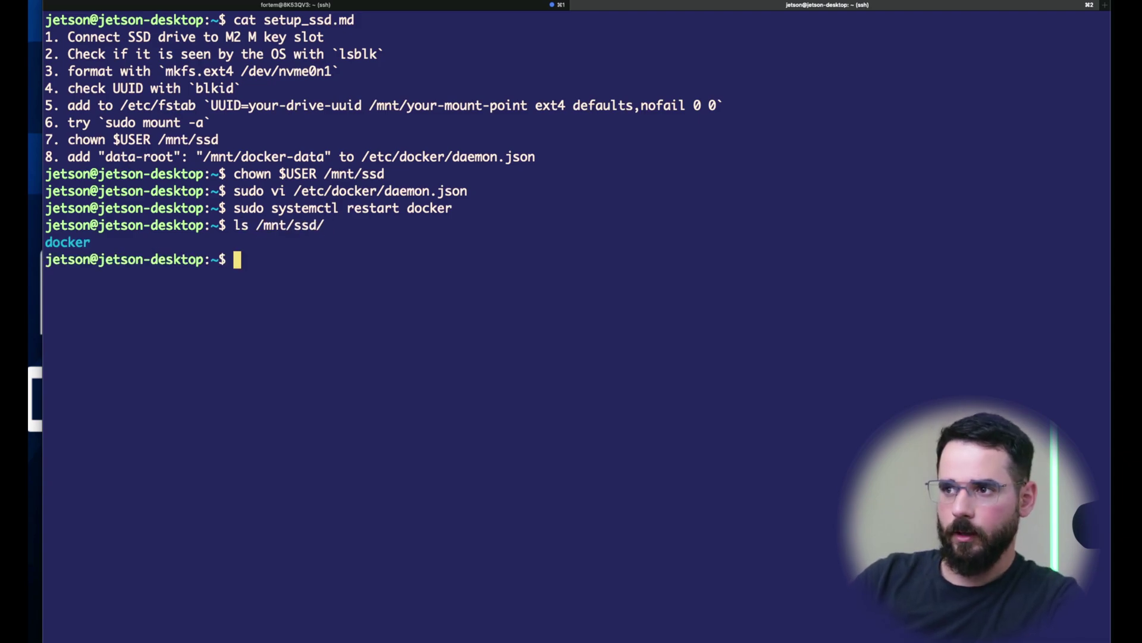
key(Up)
text(d)
key(Tab)
key(Return)
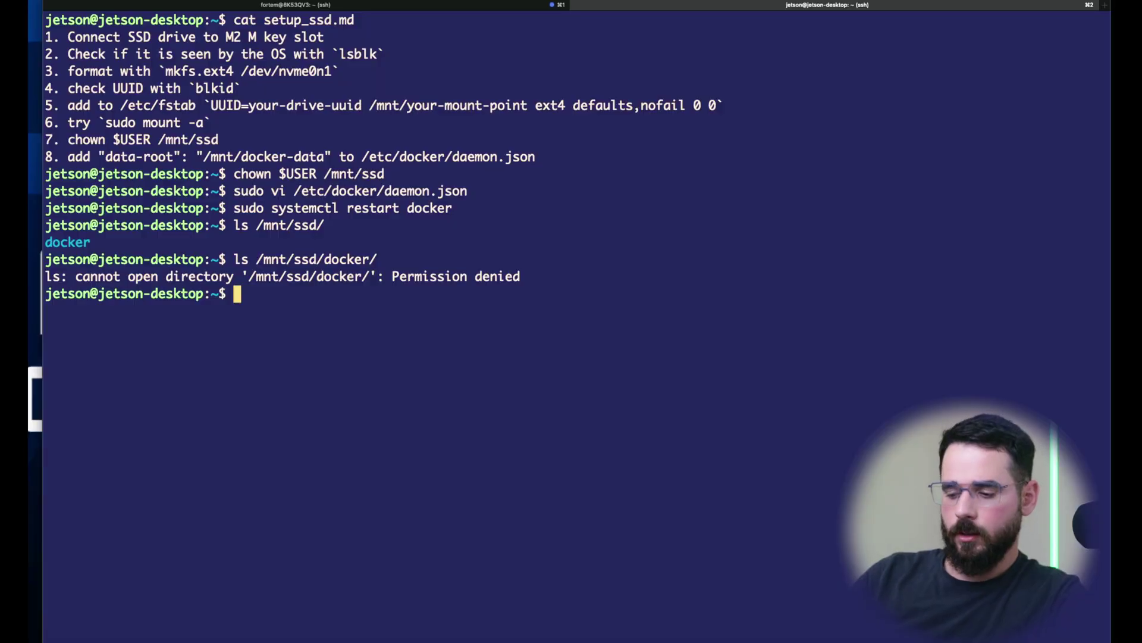
List the contents of /mnt/ssd/docker/ with sudo ls.
key(Up)
key(ctrl+a)
text(su)
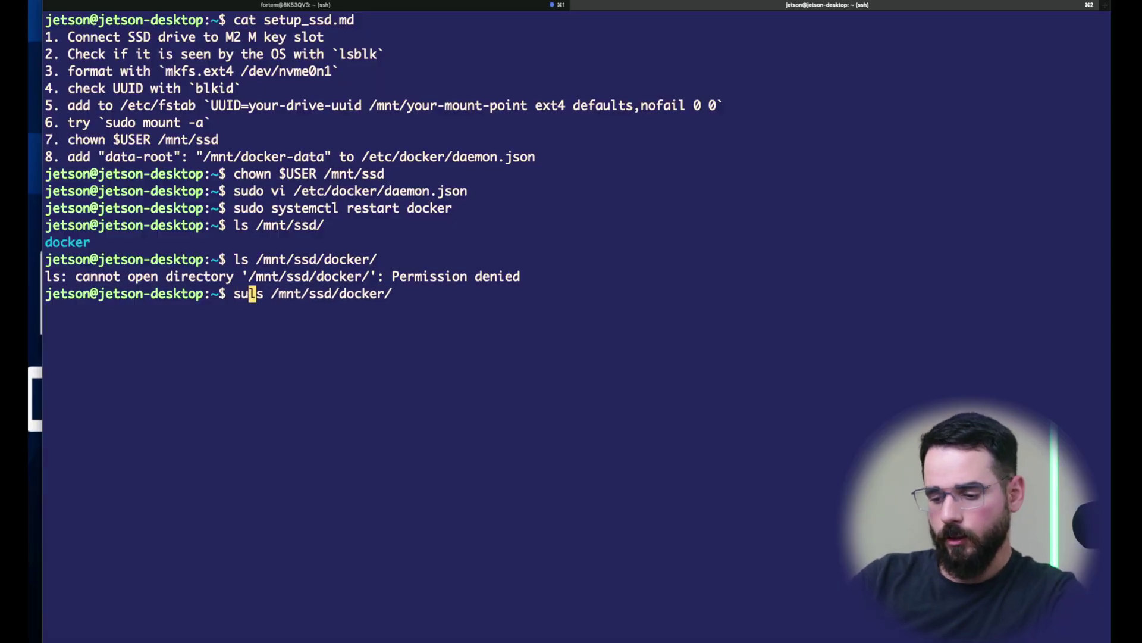
text(do)
key(Return)
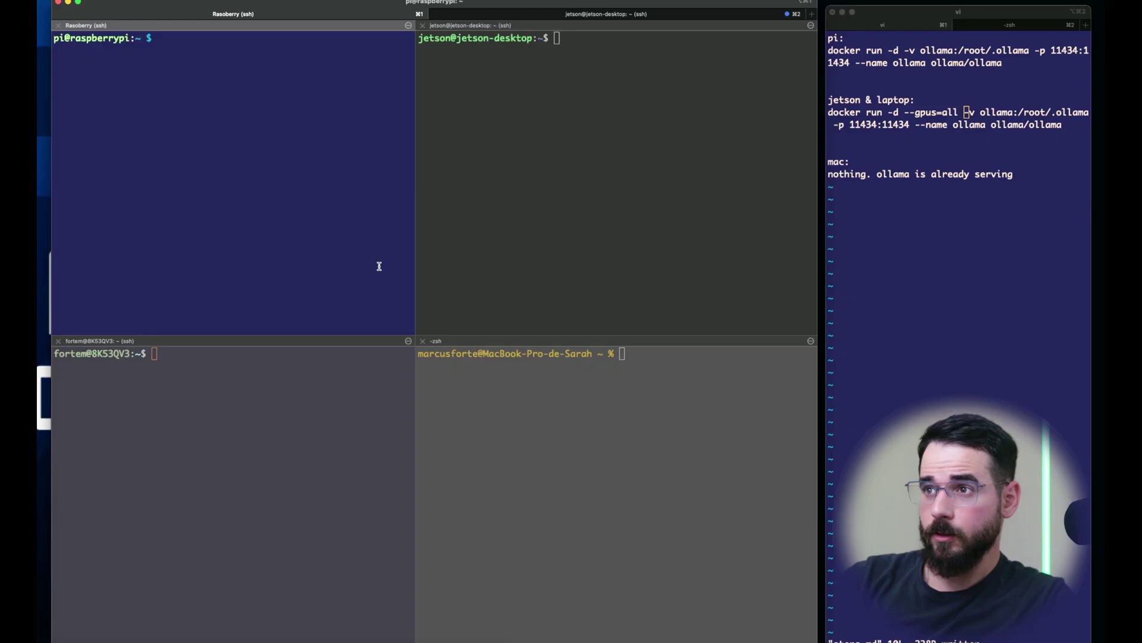
click(380, 267)
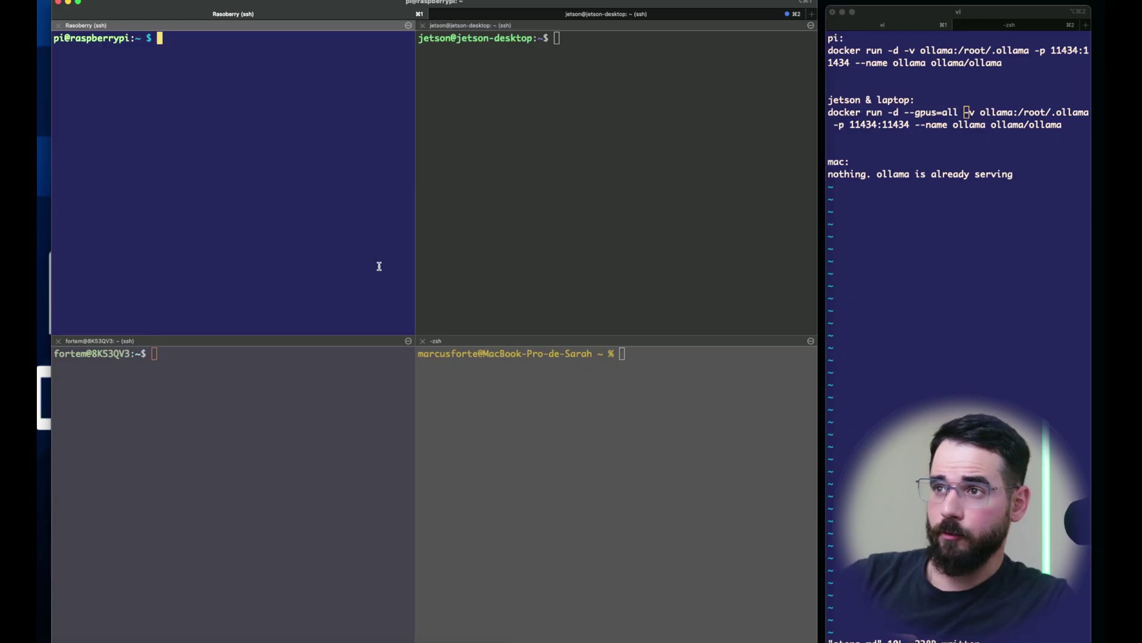
click(528, 223)
click(548, 370)
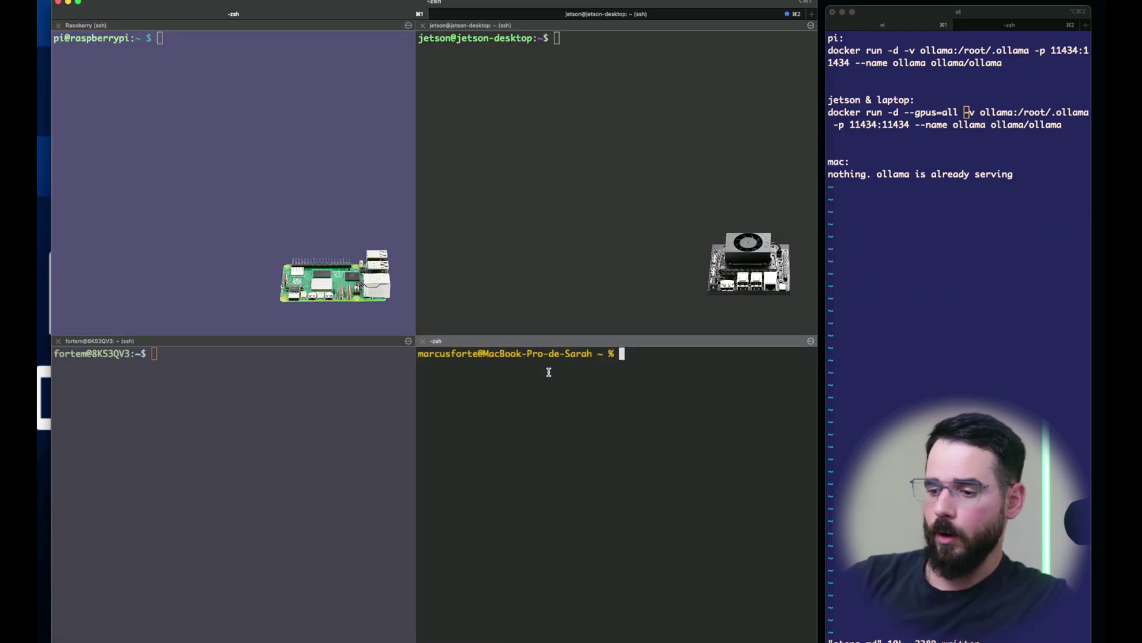
click(328, 399)
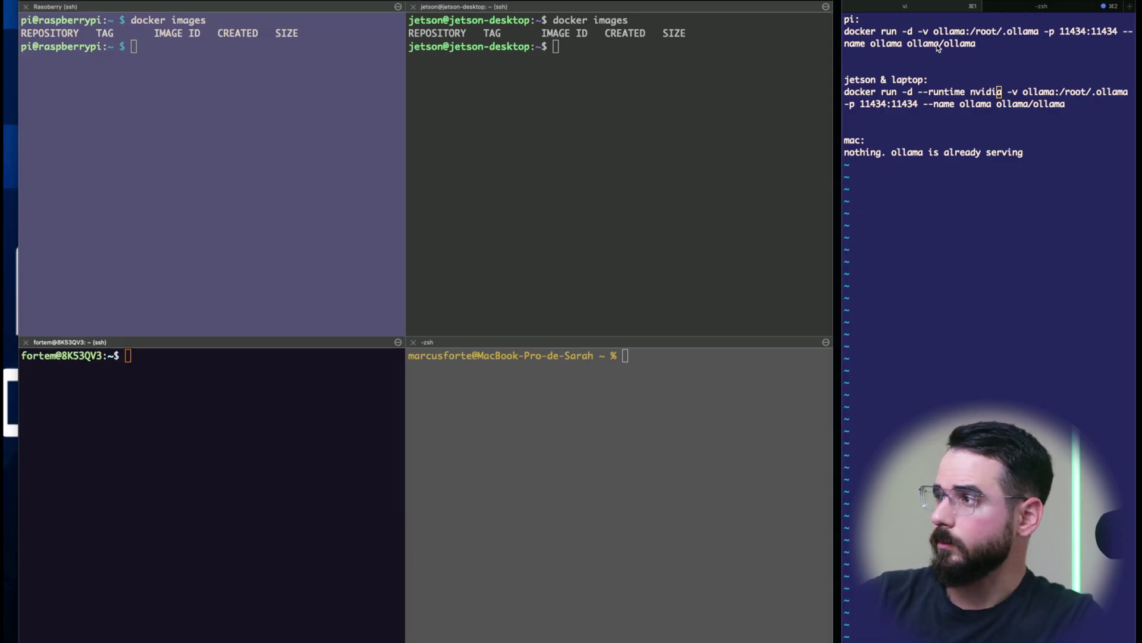
Copy the Pi's docker run command from the notes and run it on the Raspberry Pi to start the ollama container on port 11434.
drag(977, 44, 846, 33)
key(super+c)
click(236, 174)
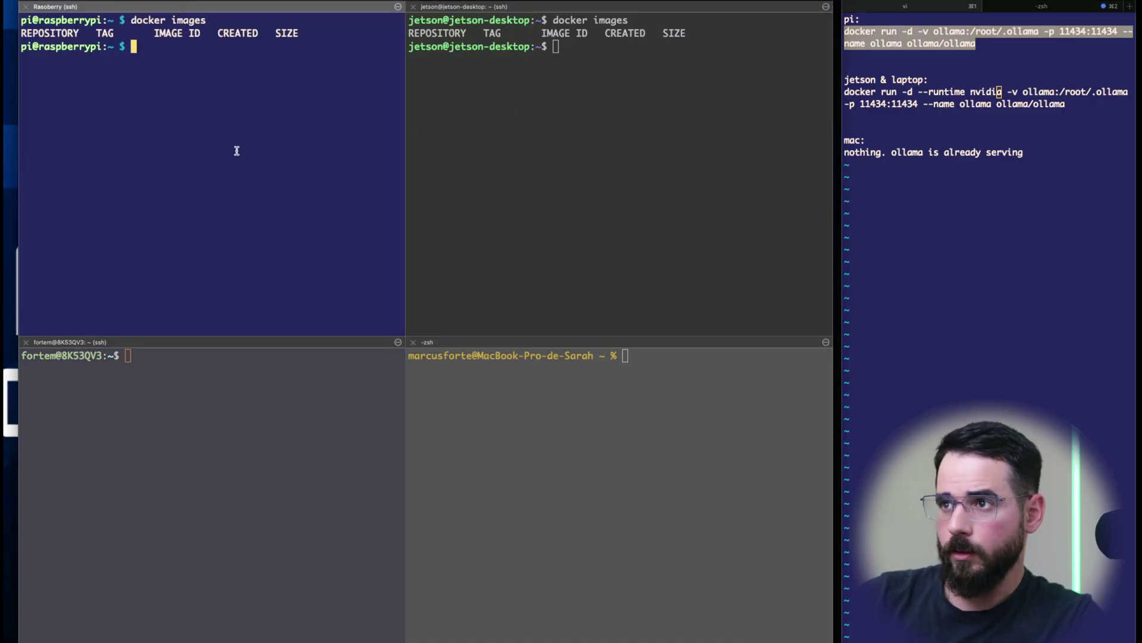
key(super+v)
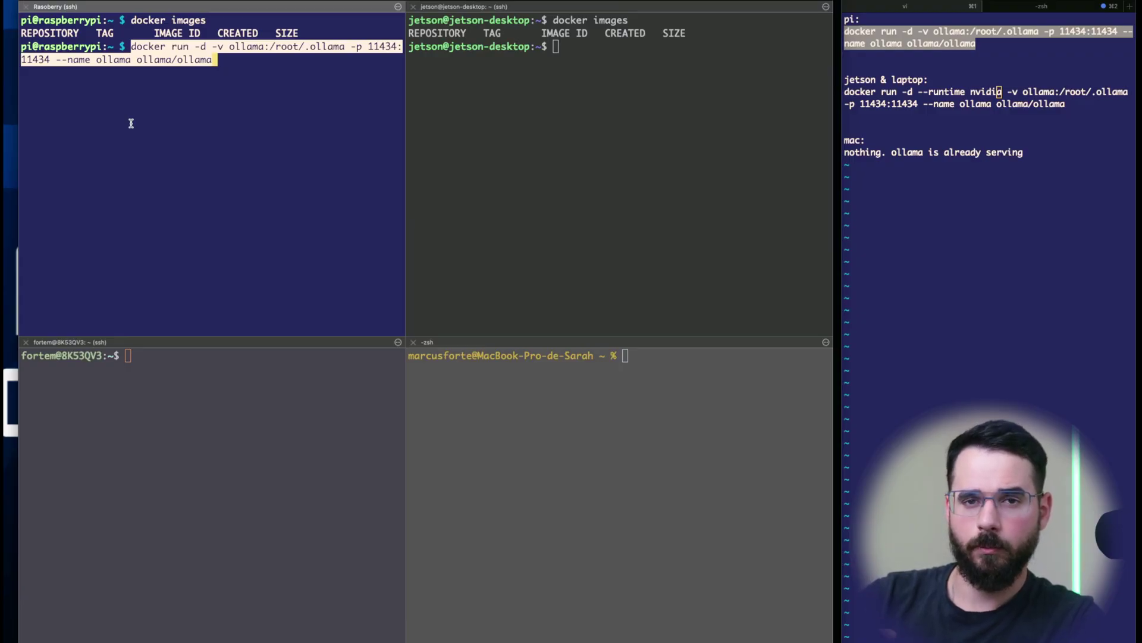
key(Return)
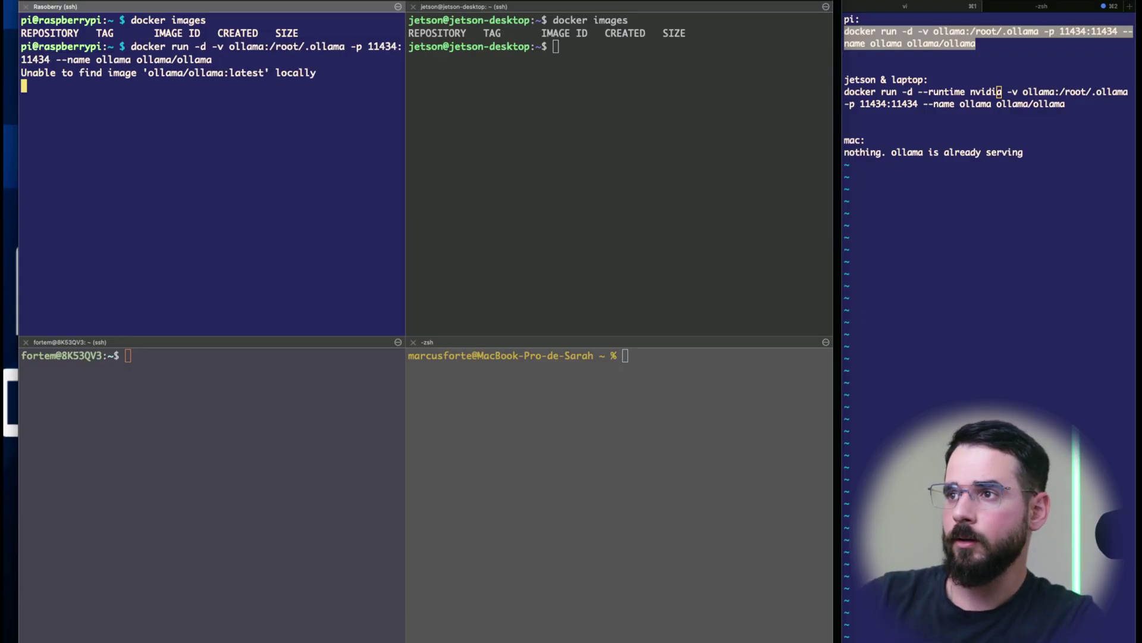
Copy the docker run command with --runtime nvidia from the notes and run it on the Jetson to start its ollama container.
click(1066, 104)
drag(1066, 105, 845, 92)
key(super+c)
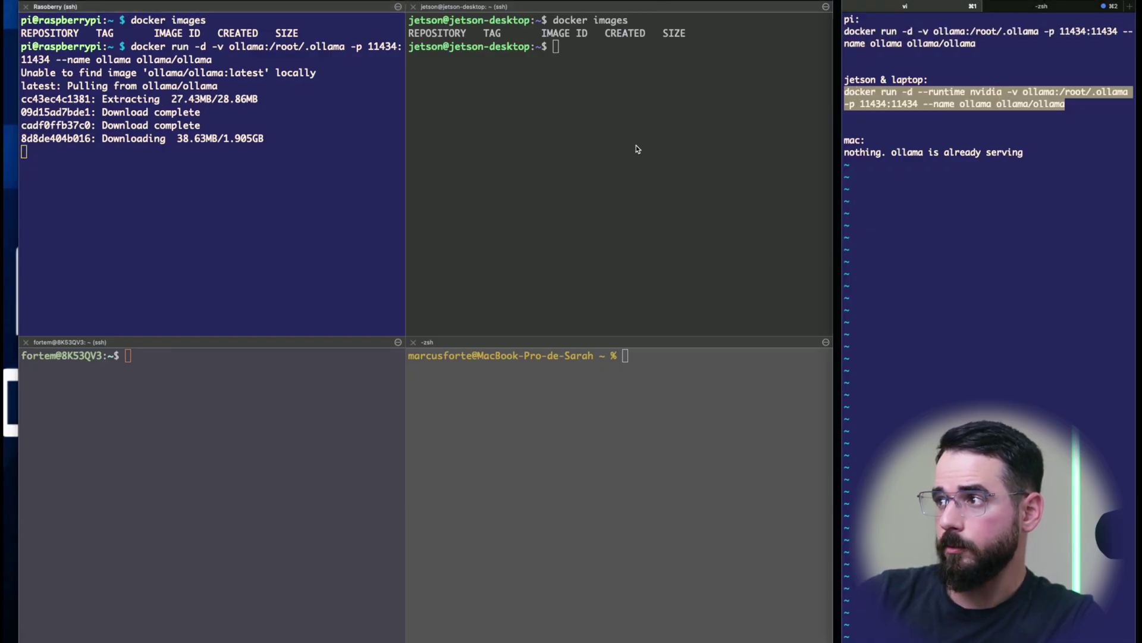
click(631, 146)
key(super+v)
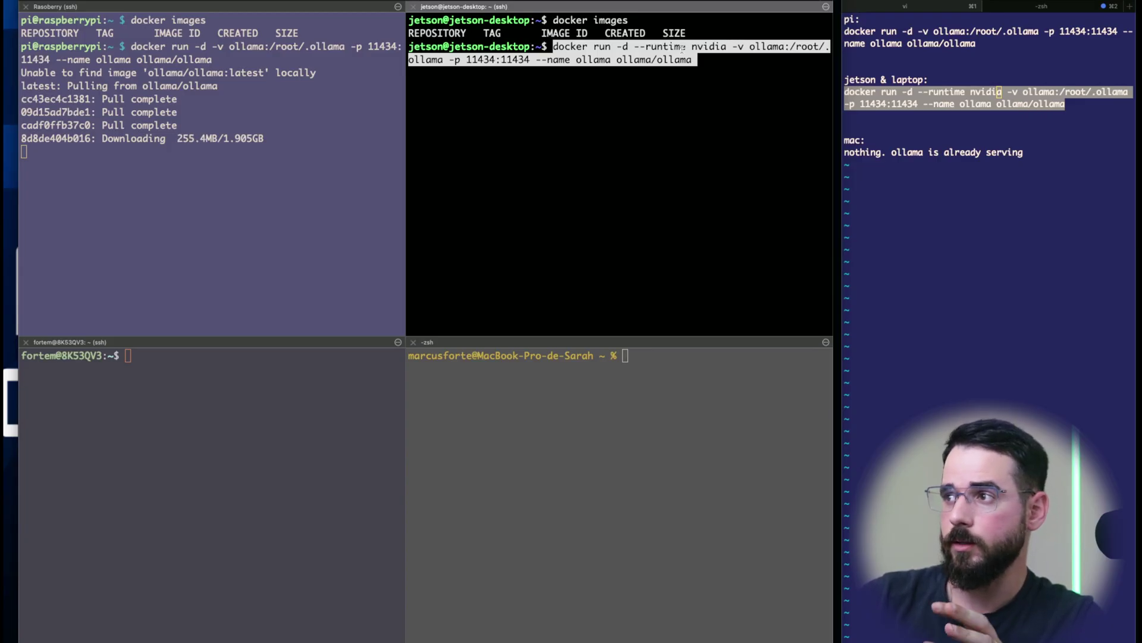
key(Return)
Run the same docker run command with --runtime nvidia on the laptop to start its ollama container.
click(230, 466)
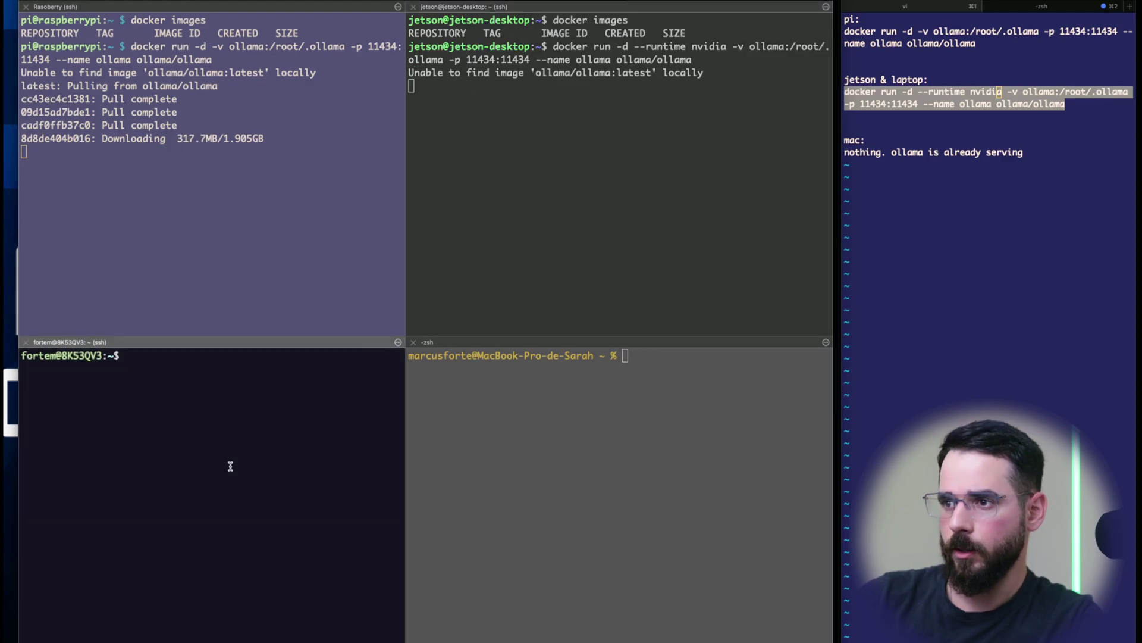
key(super+v)
key(Return)
Open the Ollama app's window on the Mac to check that it is running, and close it.
click(459, 475)
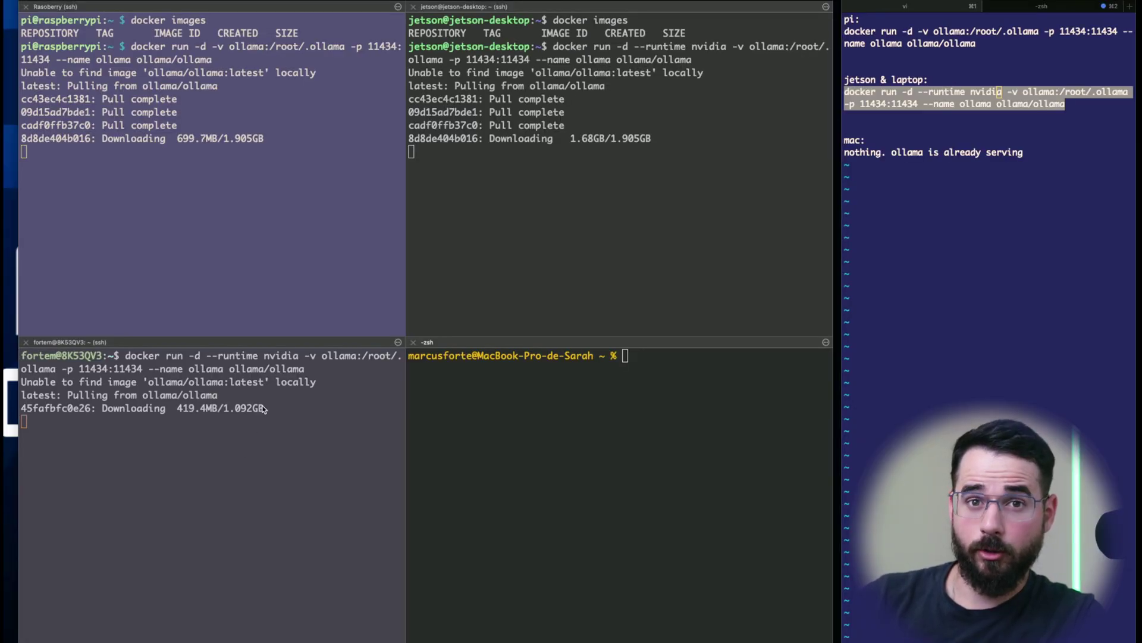
click(833, 1)
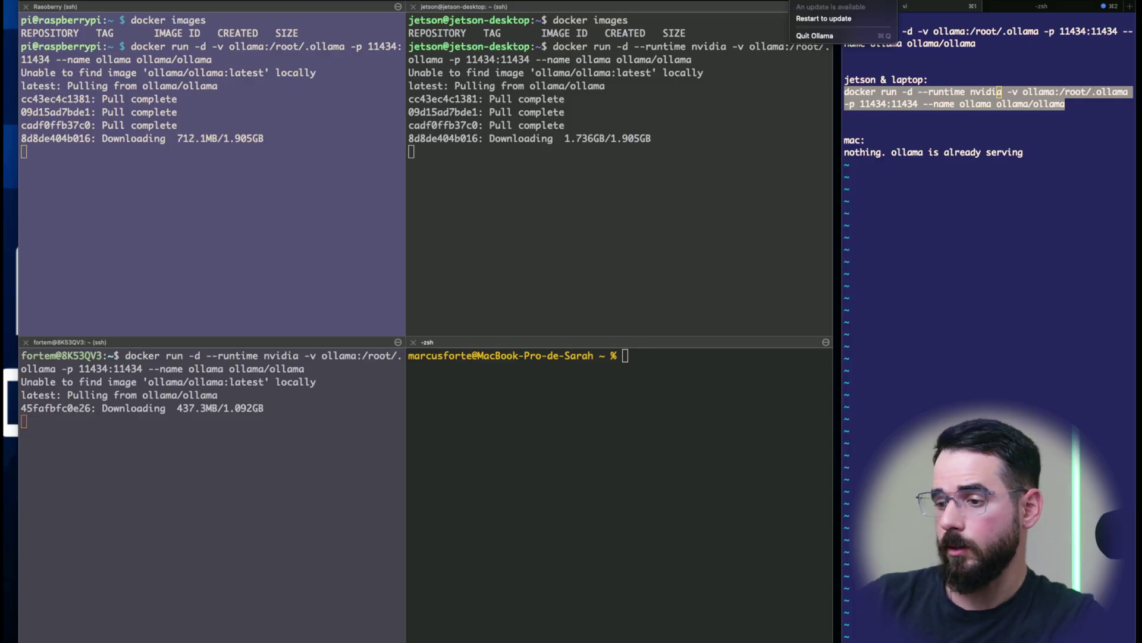
click(824, 27)
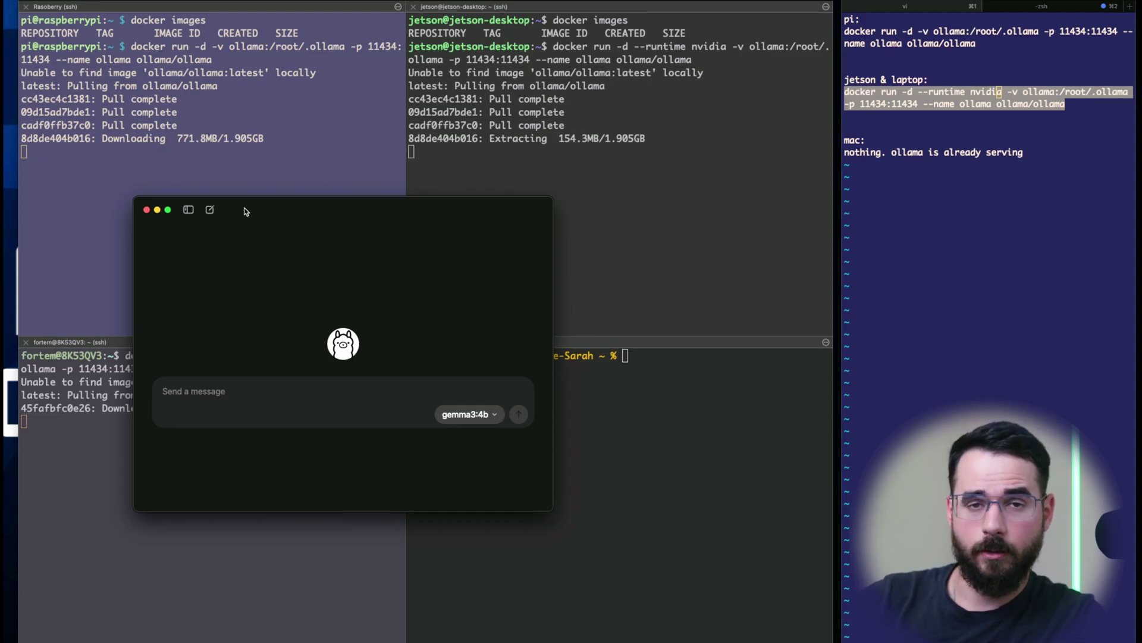
click(147, 210)
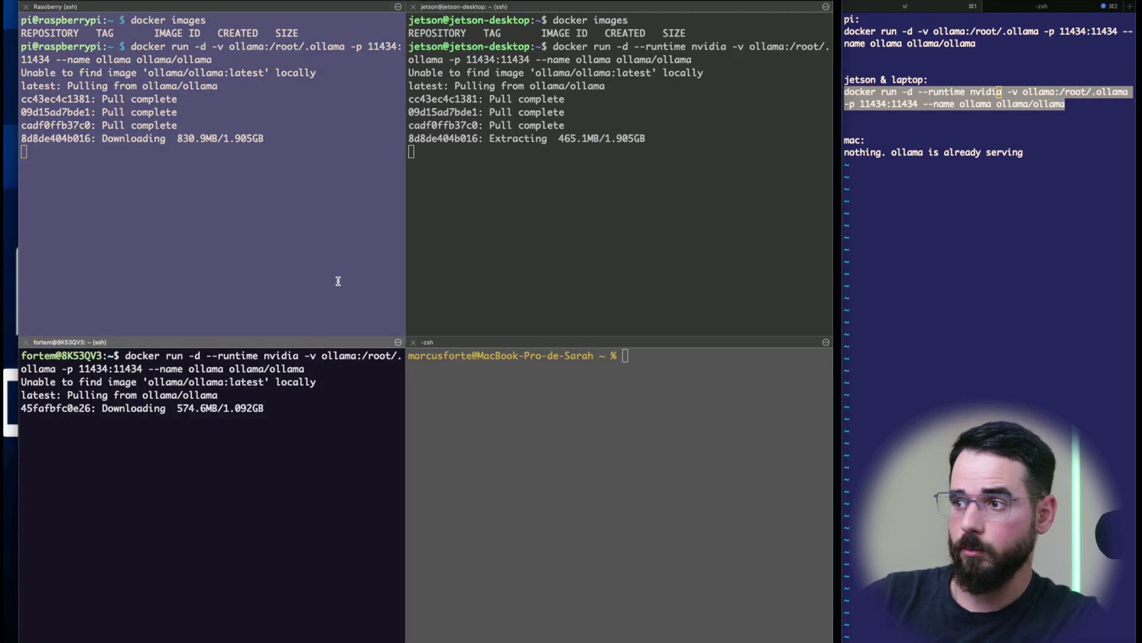
List the running containers on the Raspberry Pi with docker ps and highlight the ollama entry.
click(489, 254)
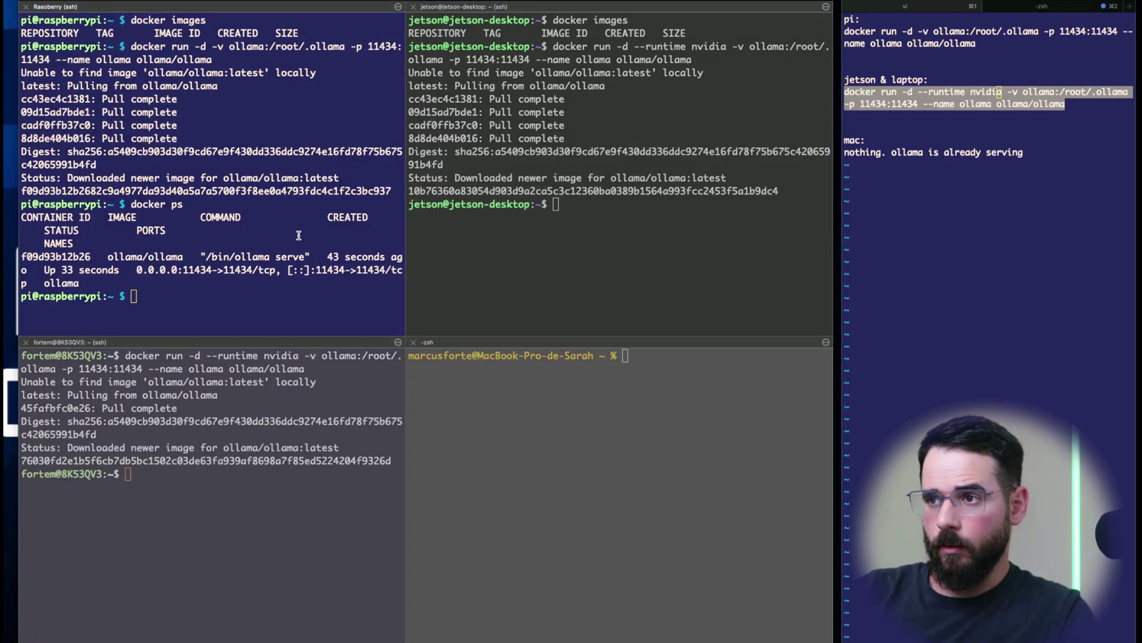
click(299, 236)
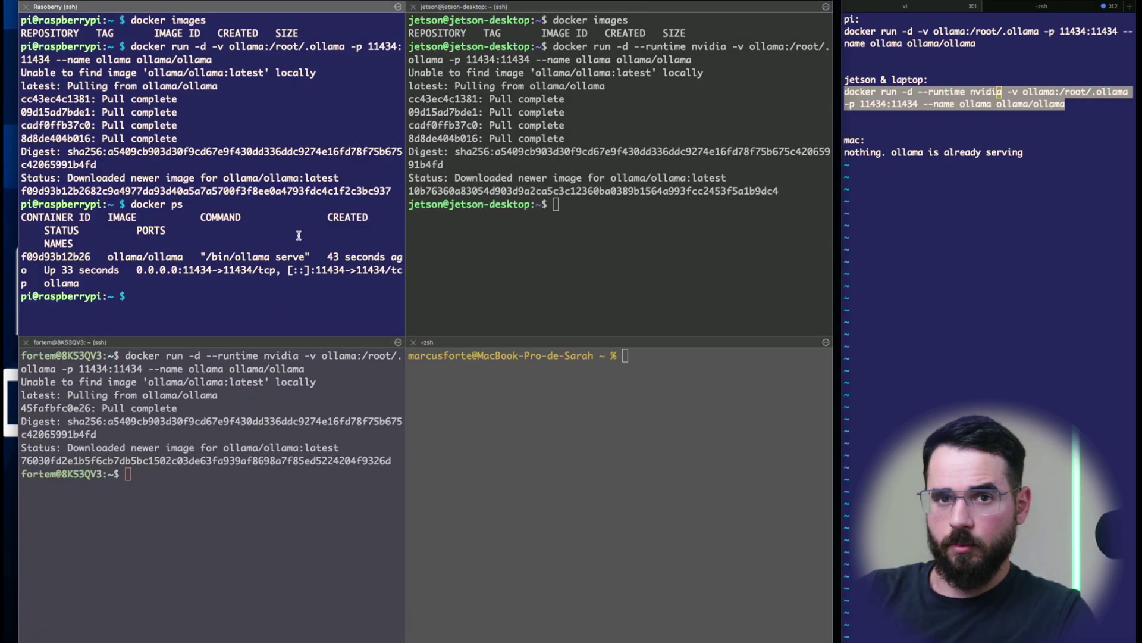
text(docker ps)
key(Return)
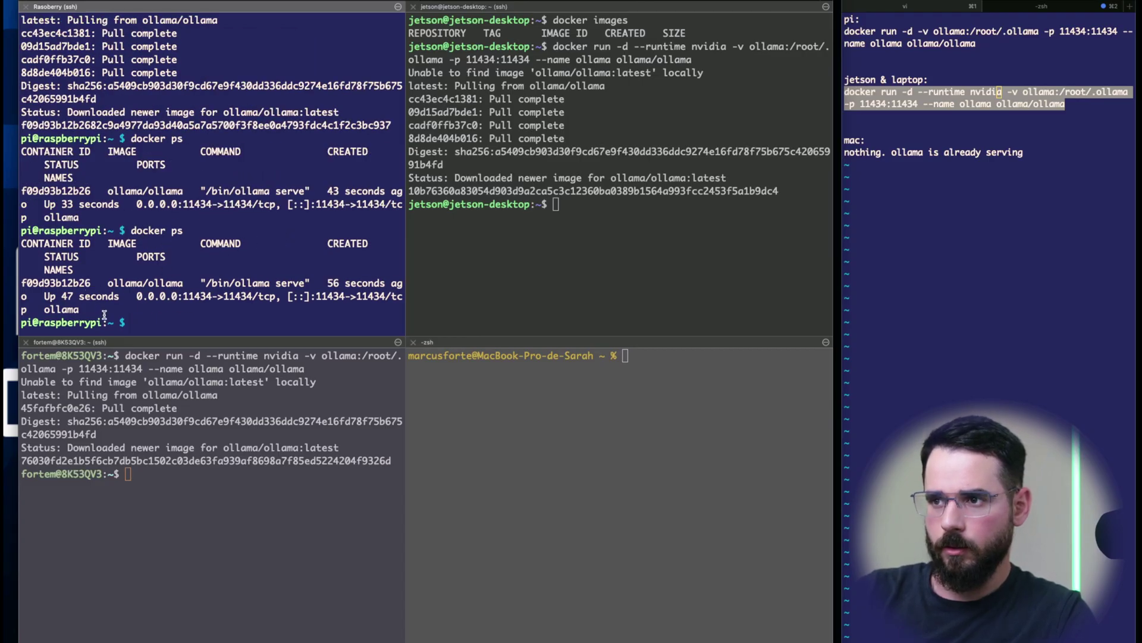
drag(104, 314, 32, 270)
List the running containers on the Jetson and on the laptop with docker ps.
click(601, 220)
text(docker ps)
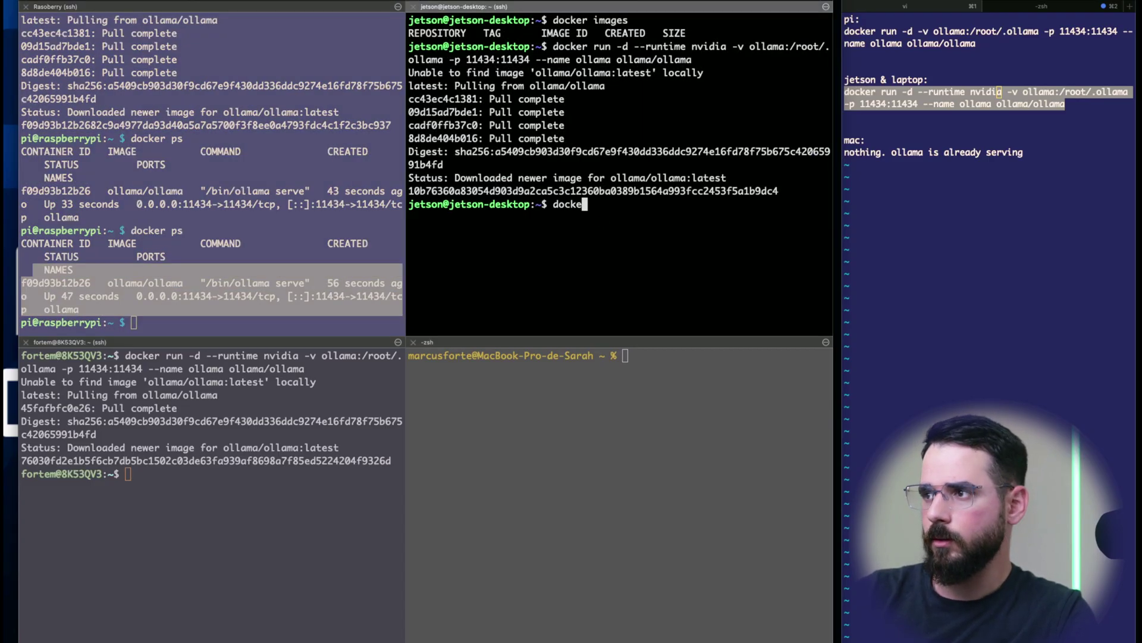
key(Return)
click(316, 476)
text(docker ps)
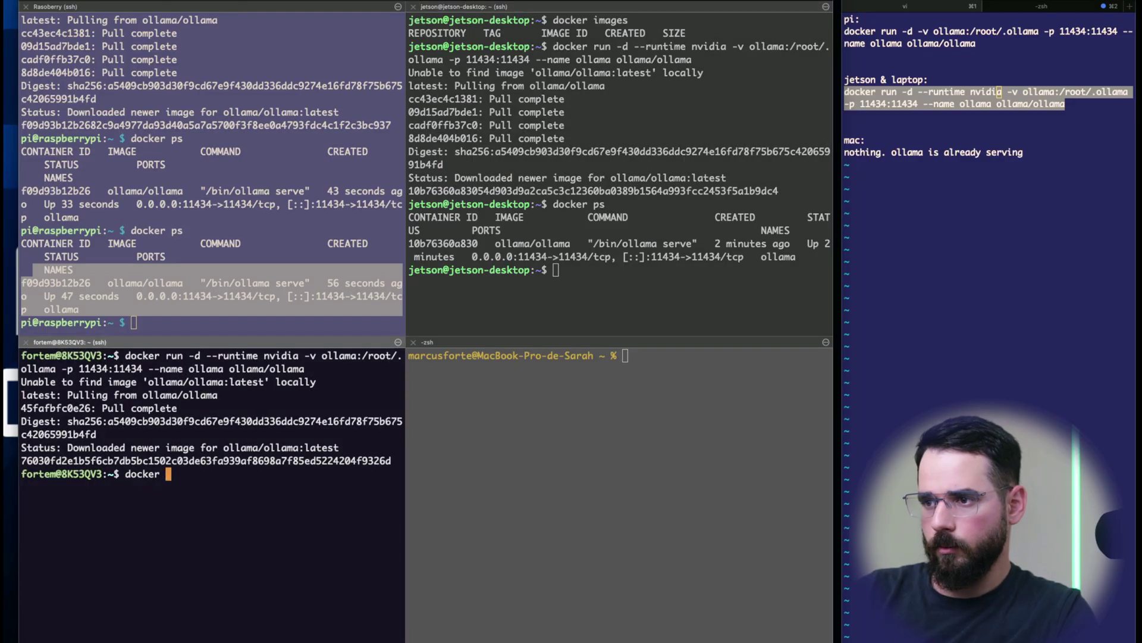
key(Return)
click(555, 525)
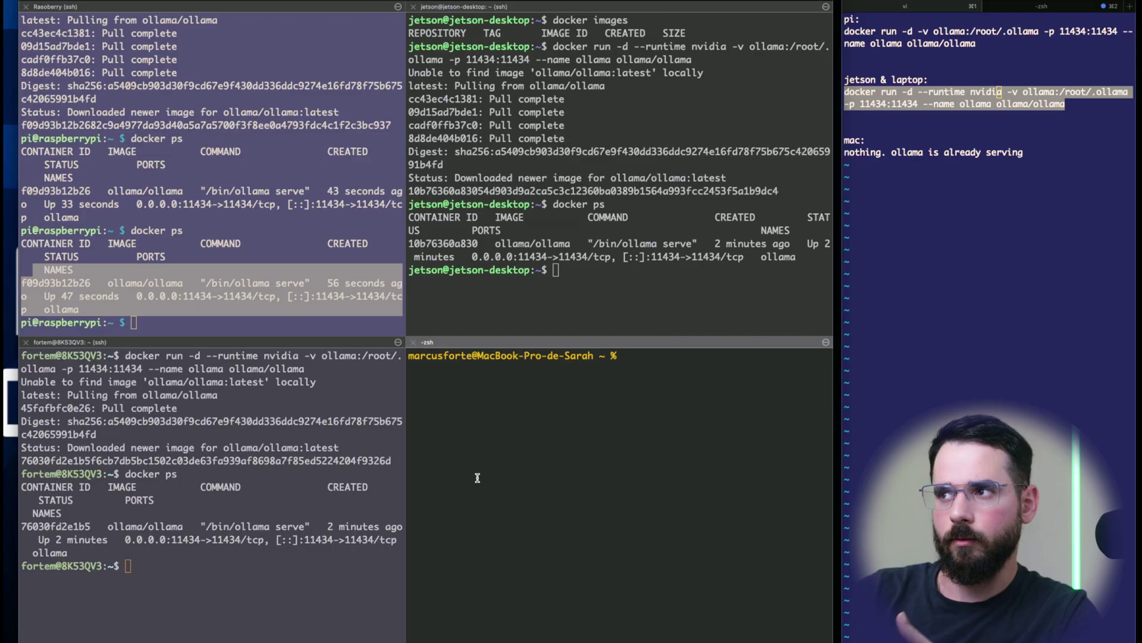
Switch to the browser and examine the gemma3:4b entry and its size on the Ollama library's gemma3 page.
click(1000, 91)
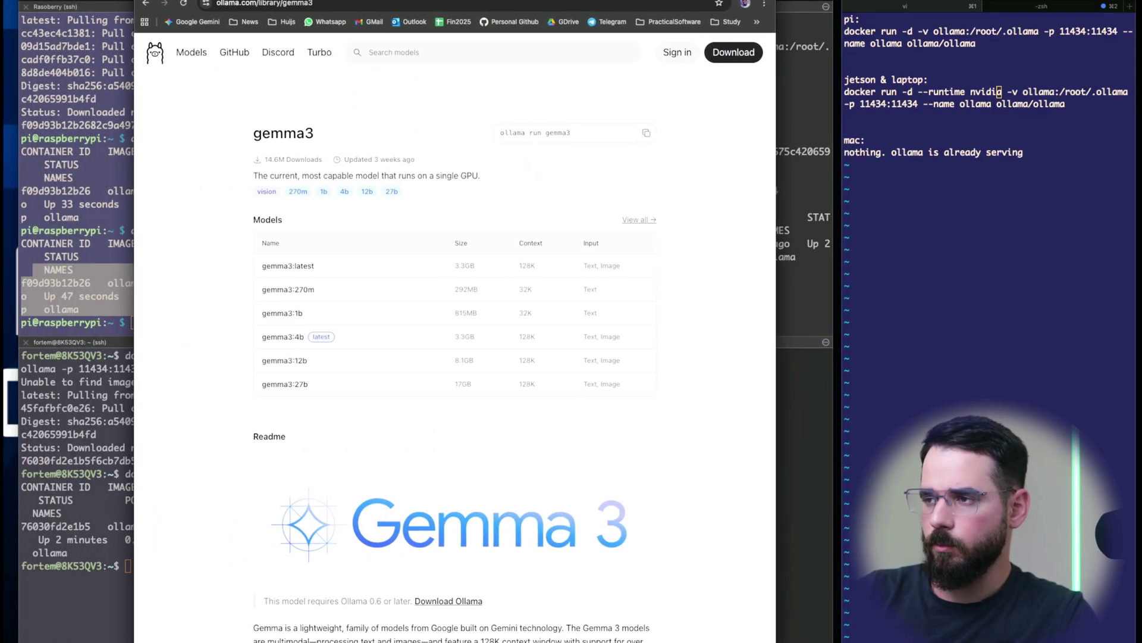
scroll(370, 265, down, 1)
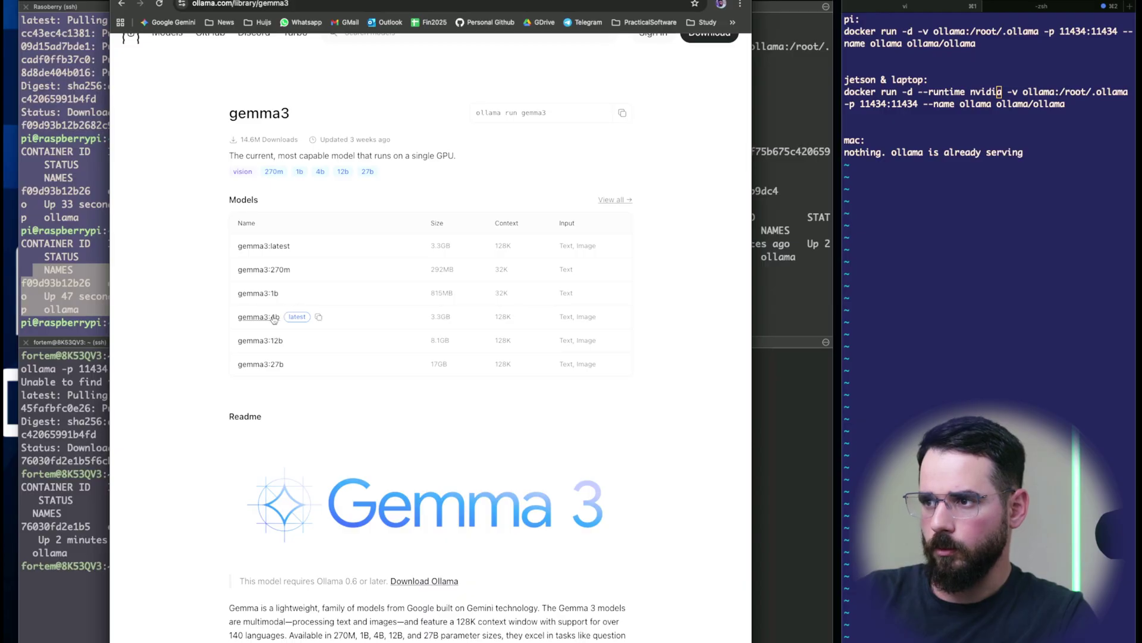
drag(455, 320, 238, 316)
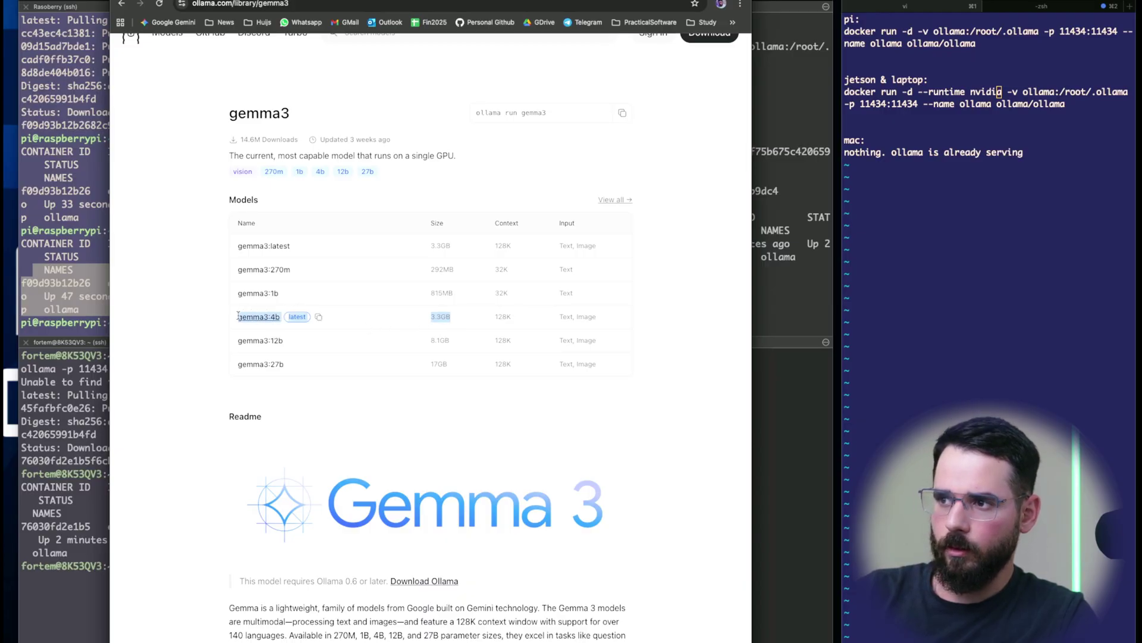
click(416, 318)
drag(453, 322, 423, 322)
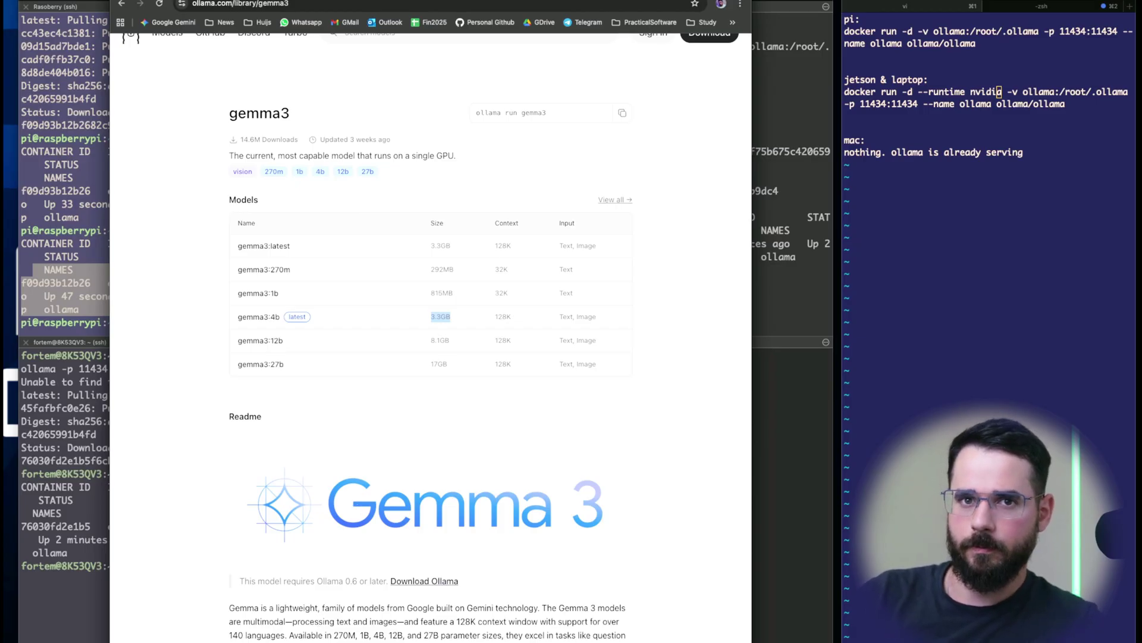
Switch back to the terminal and run ollama run --verbose gemma3 on the Mac.
key(super+Tab)
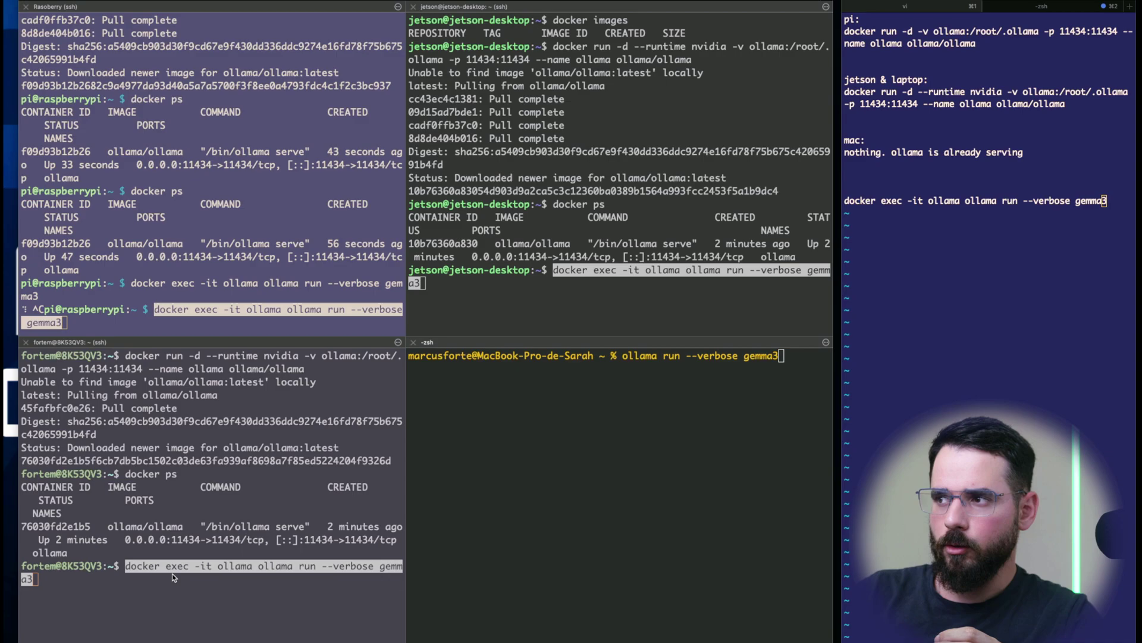
drag(621, 356, 777, 356)
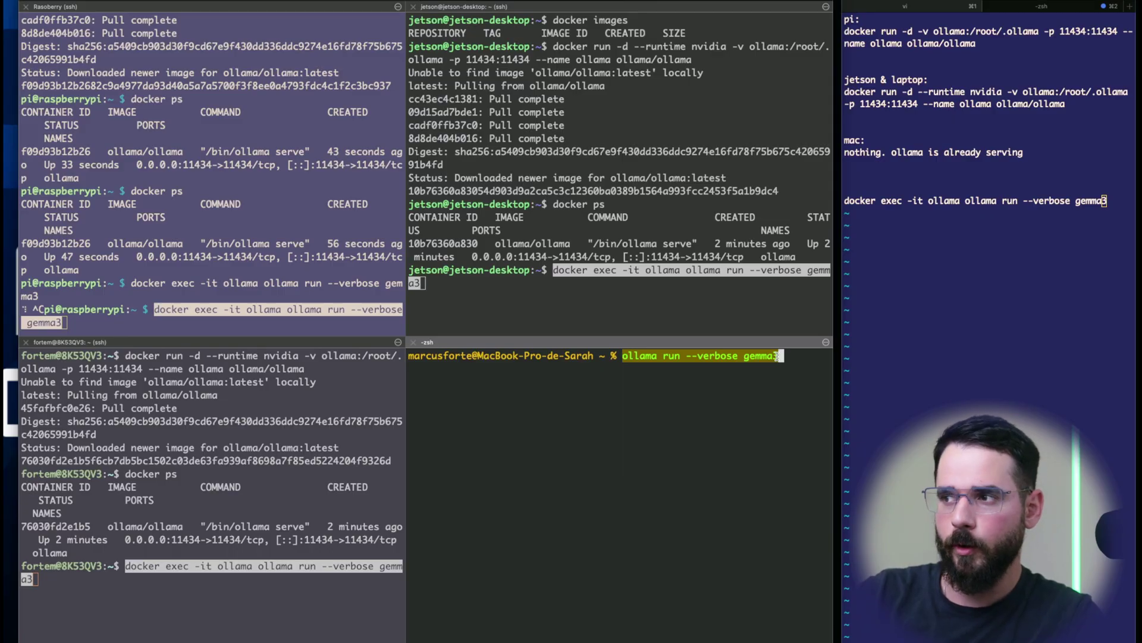
key(Return)
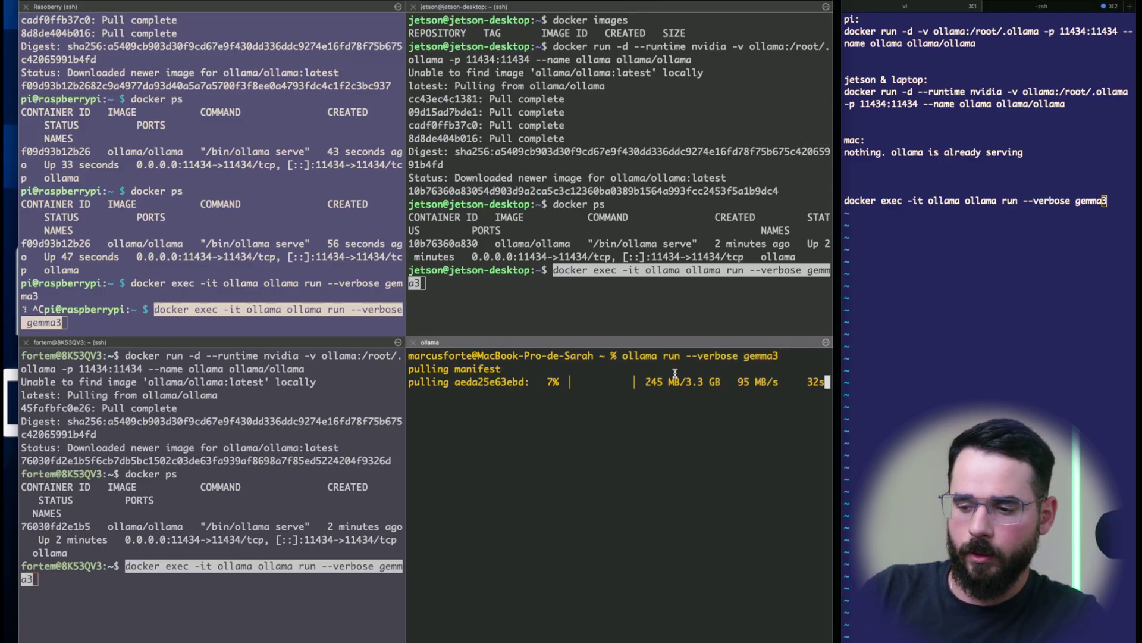
drag(622, 357, 782, 356)
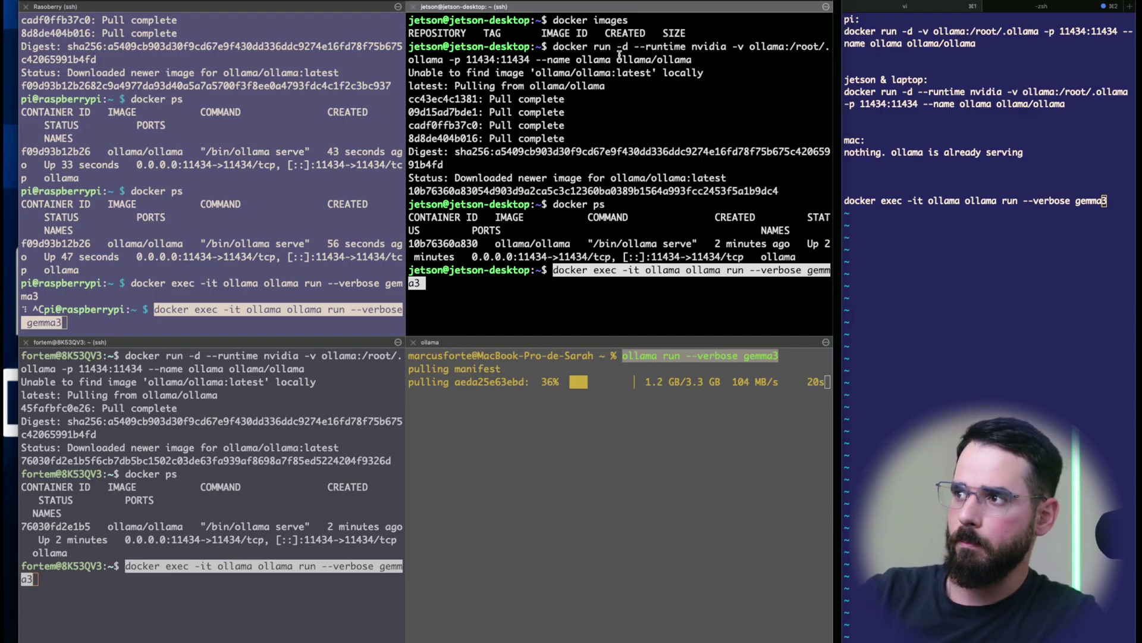
Run docker exec -it ollama ollama run --verbose gemma3 on the Jetson, the Raspberry Pi and the laptop.
drag(622, 46, 636, 46)
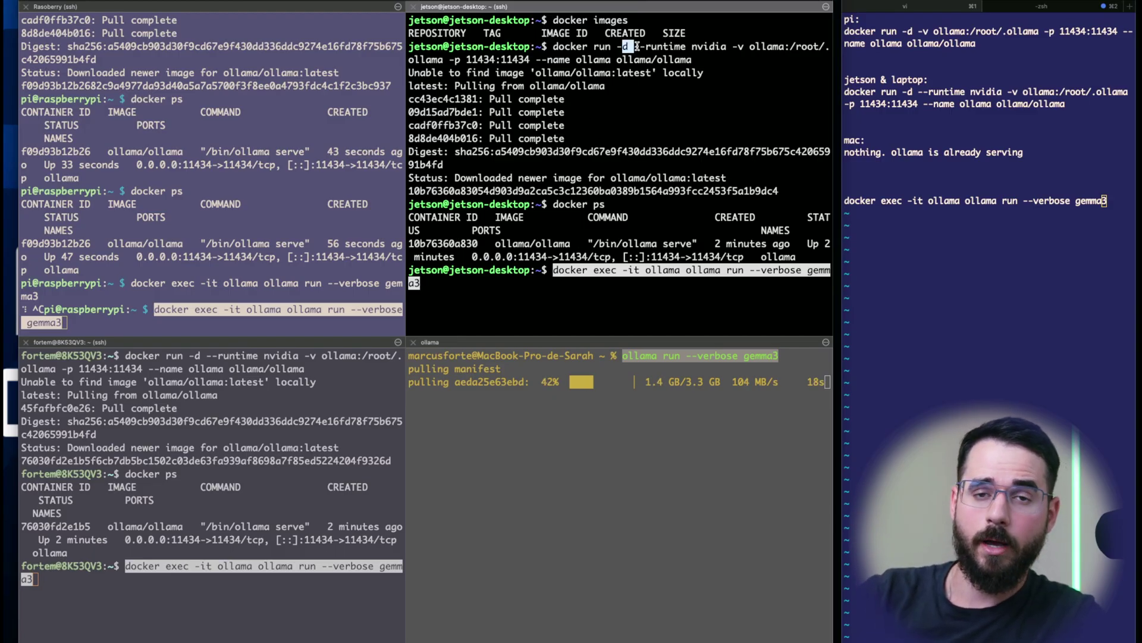
click(601, 149)
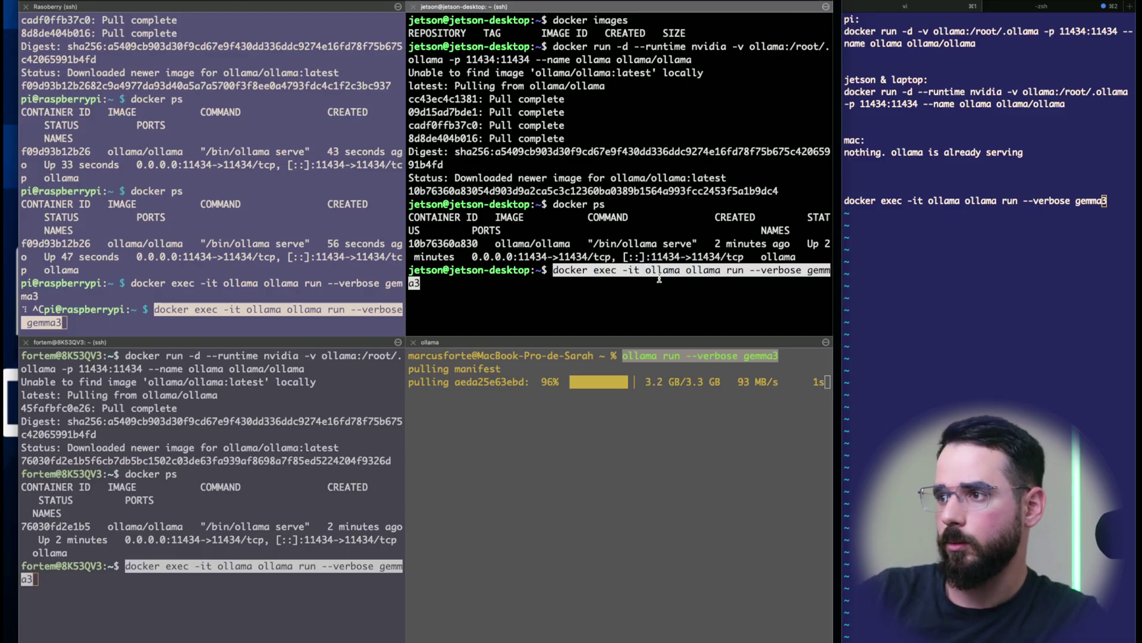
key(Return)
click(286, 298)
key(Return)
click(230, 423)
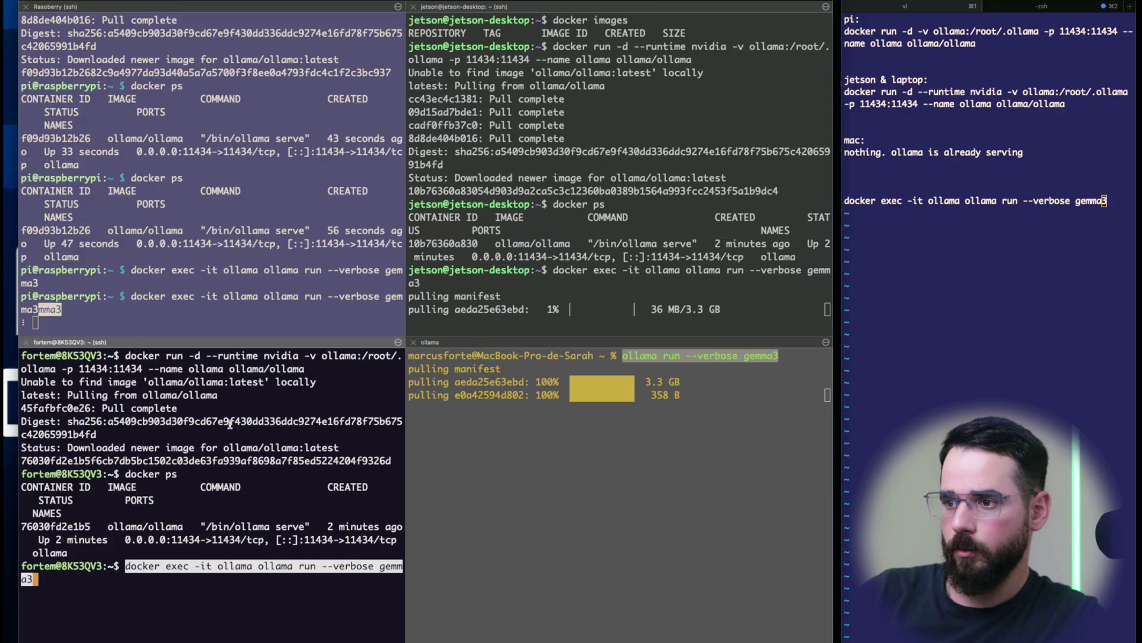
key(Return)
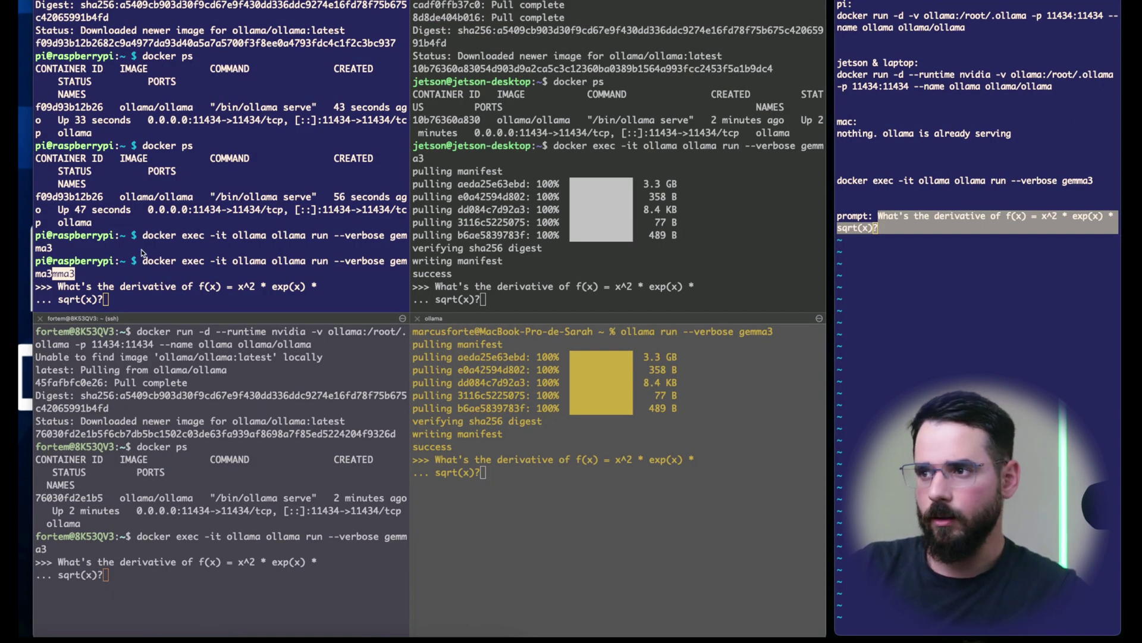
Highlight the prompt "What's the derivative of f(x) = x^2 * exp(x) * sqrt(x)?" in the notes.
click(883, 235)
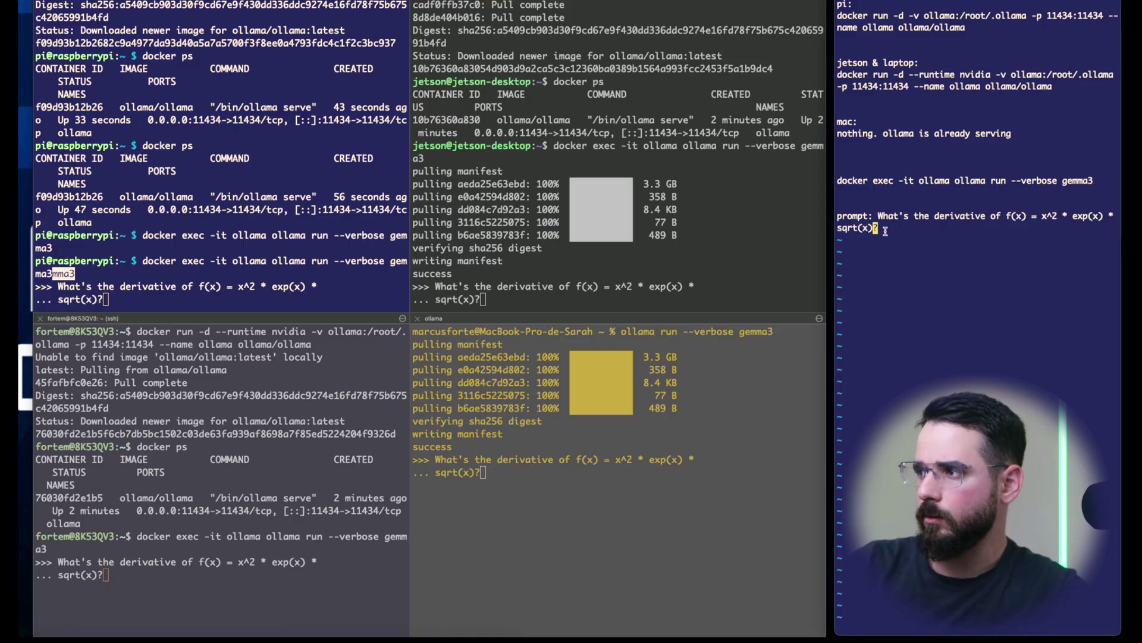
drag(882, 216, 877, 213)
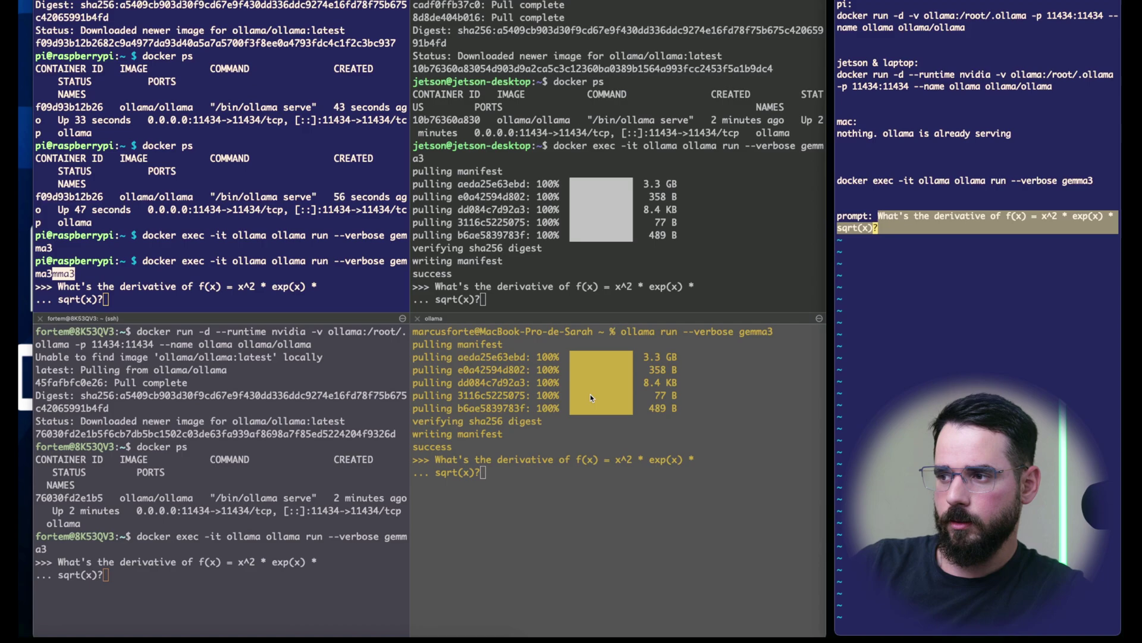
Submit the derivative prompt to gemma3 on the Raspberry Pi, the Jetson, the laptop and the Mac.
click(336, 196)
key(Return)
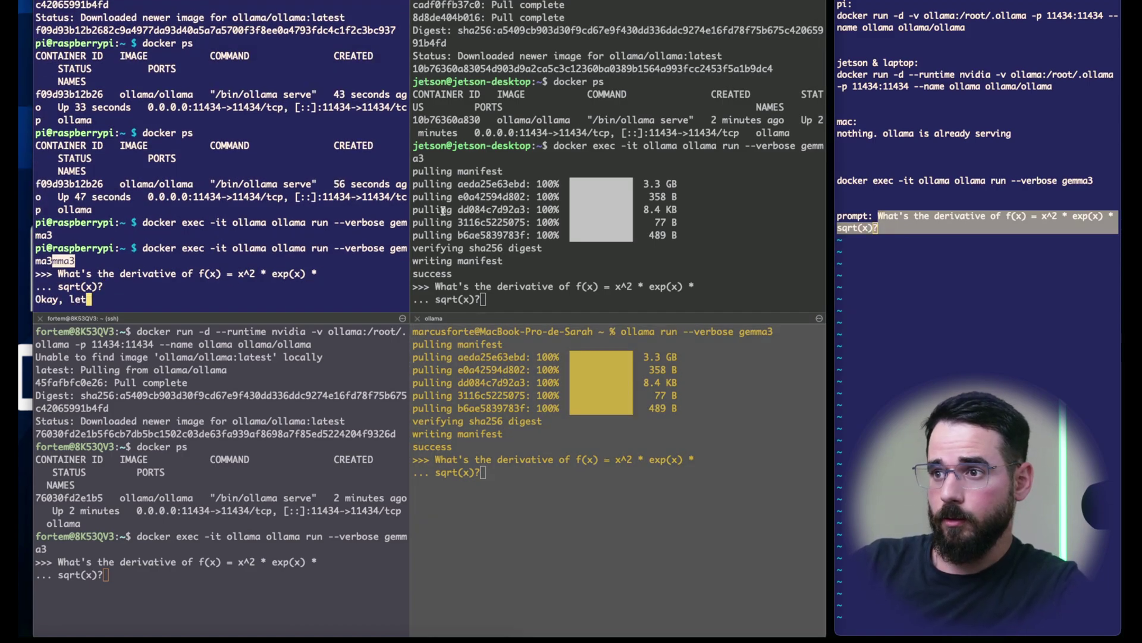
click(476, 224)
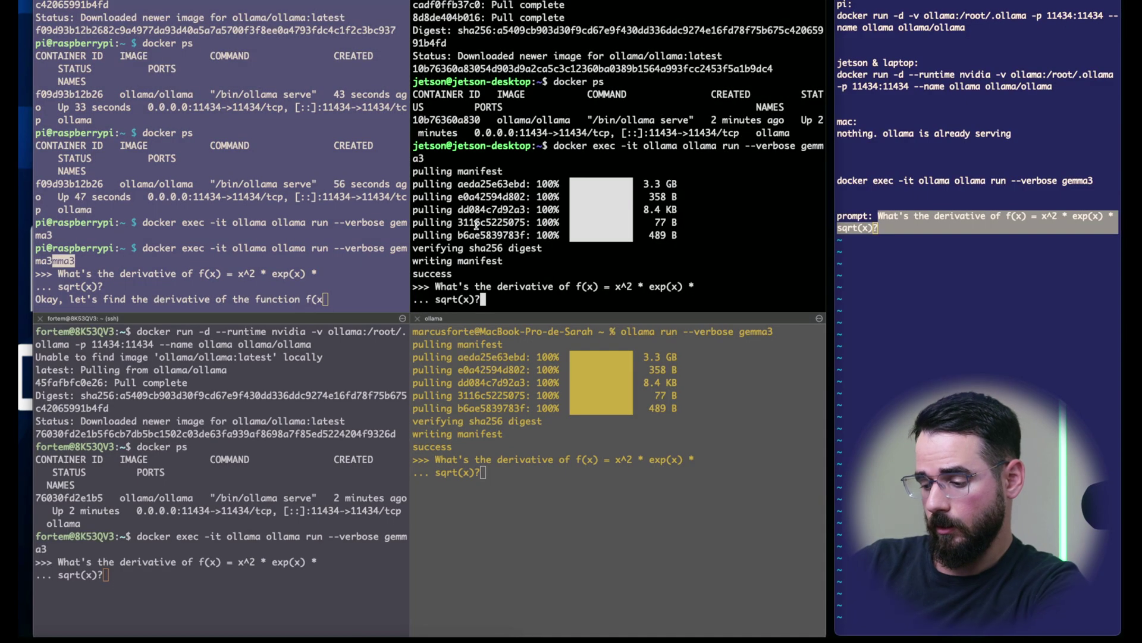
key(Return)
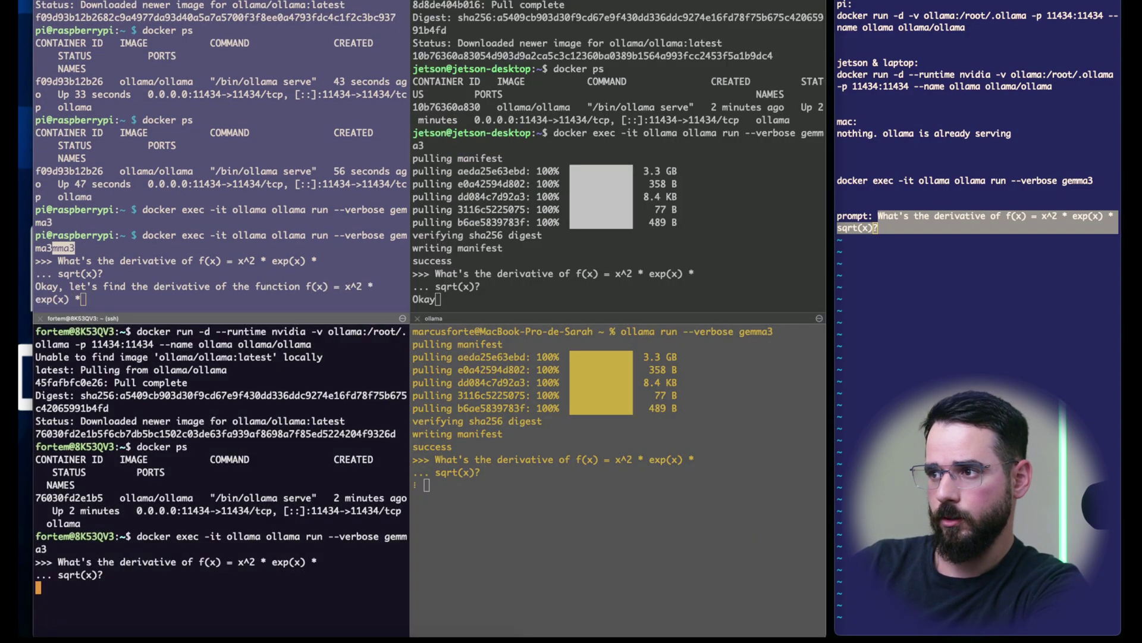
click(379, 394)
key(Return)
Follow the gemma3 answers being generated on the Raspberry Pi, Jetson, Mac and laptop.
click(348, 251)
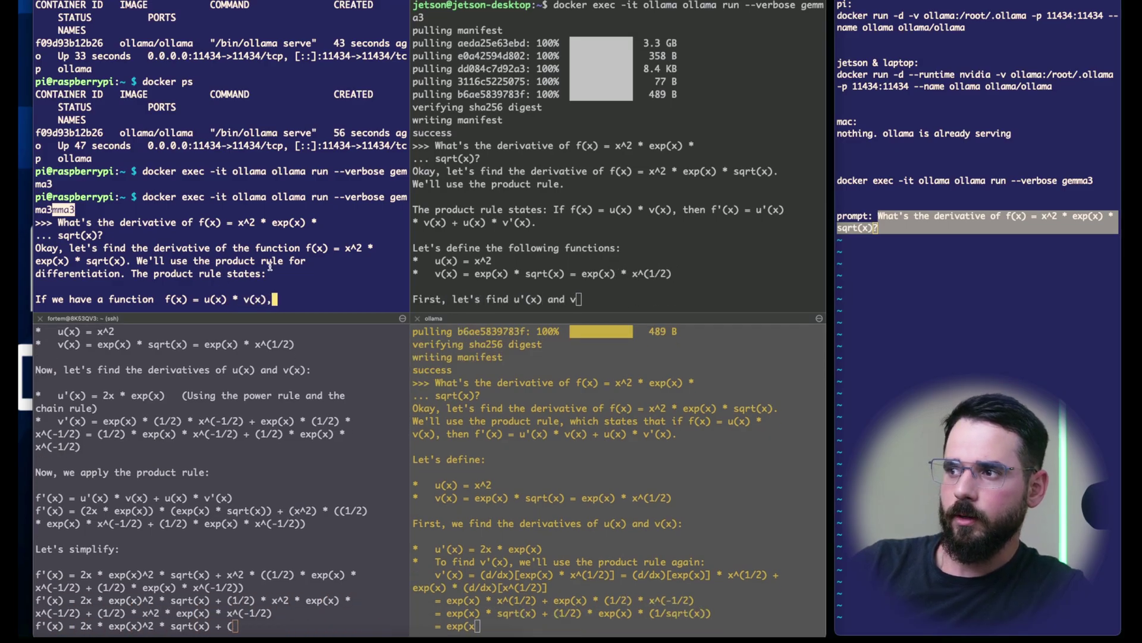
click(528, 256)
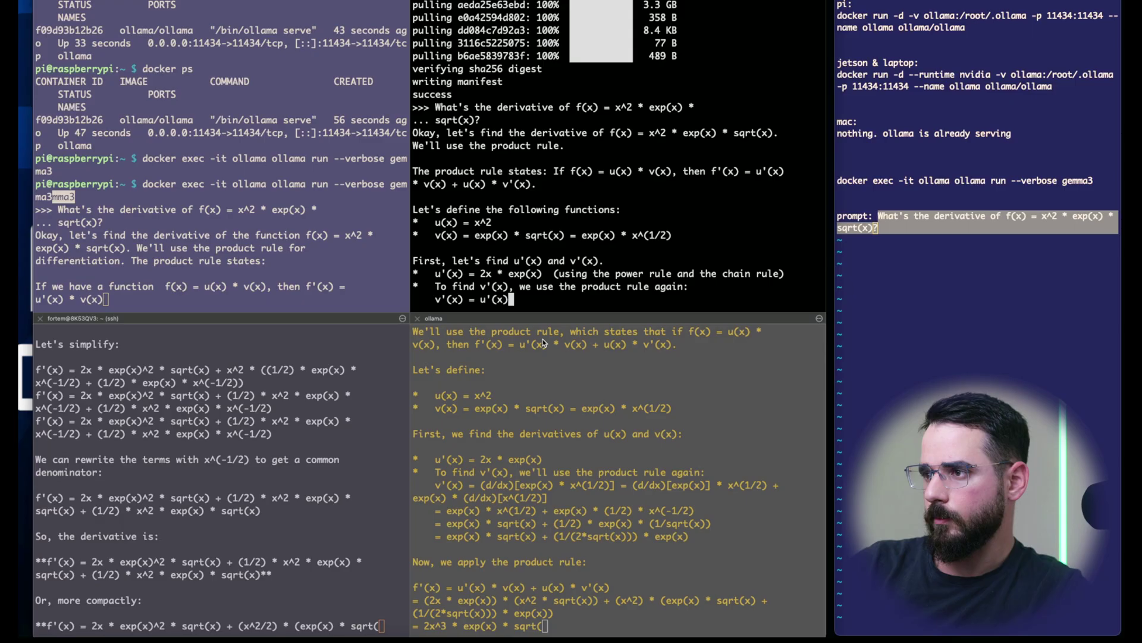
click(546, 387)
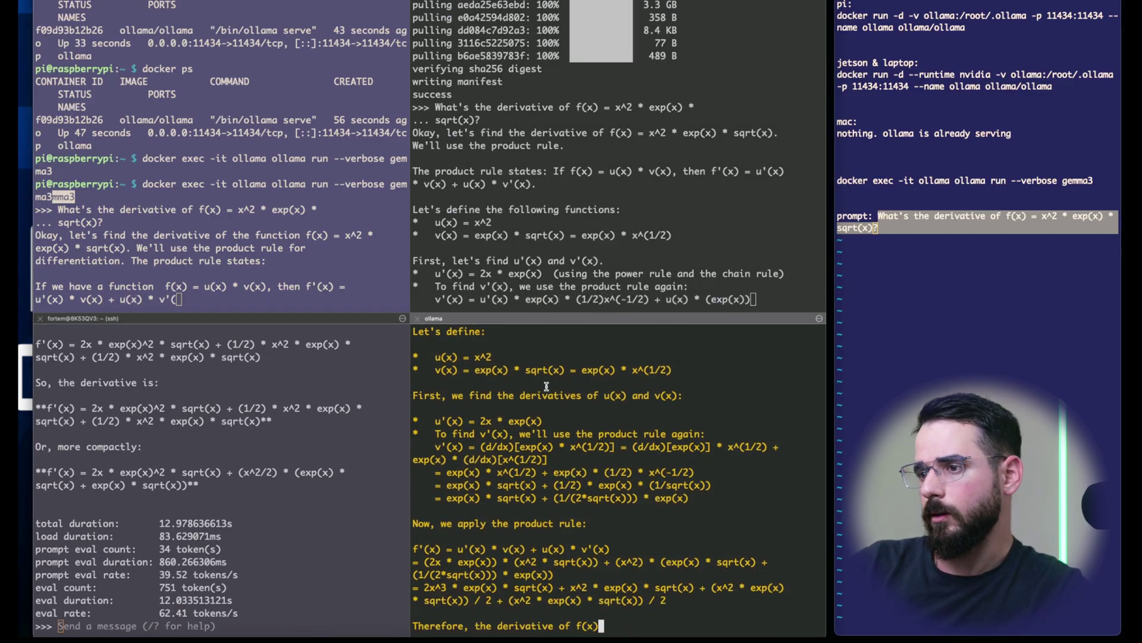
click(331, 414)
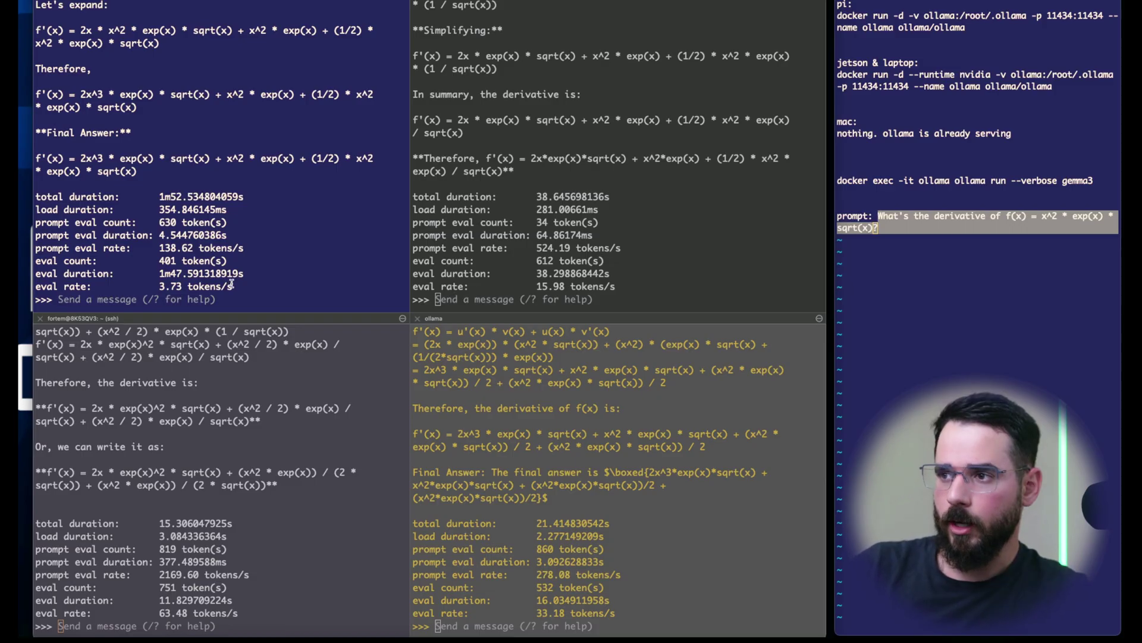
Compare the gemma3 eval rates of the Raspberry Pi, Jetson, Mac and laptop in the verbose statistics.
mouse_move(233, 286)
mouse_down()
mouse_move(158, 286)
mouse_move(236, 284)
mouse_up()
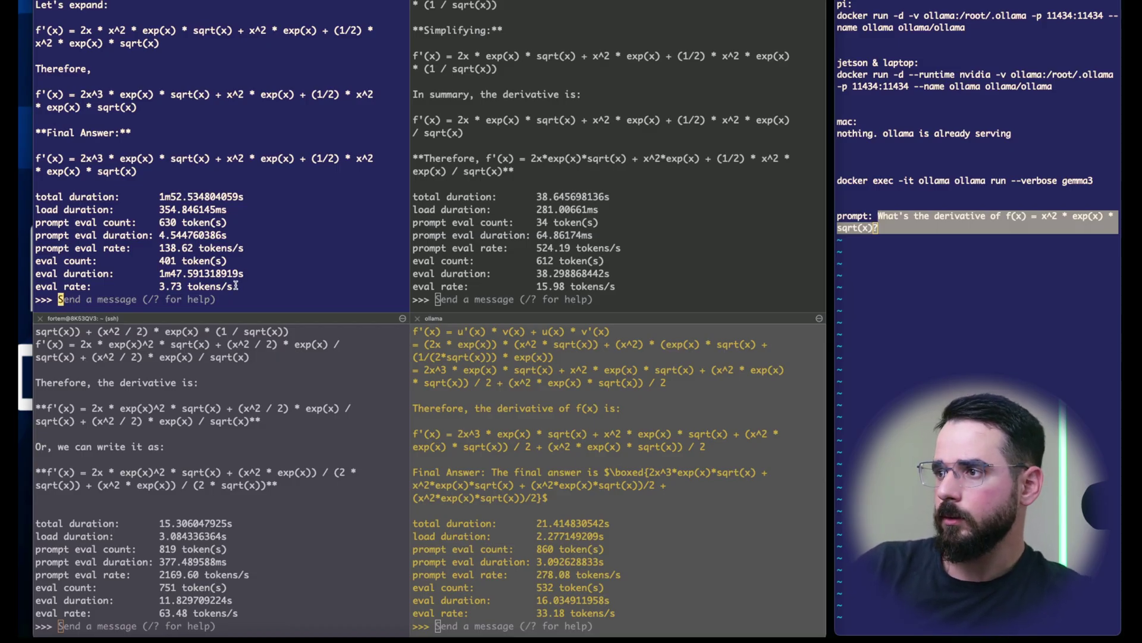
click(501, 246)
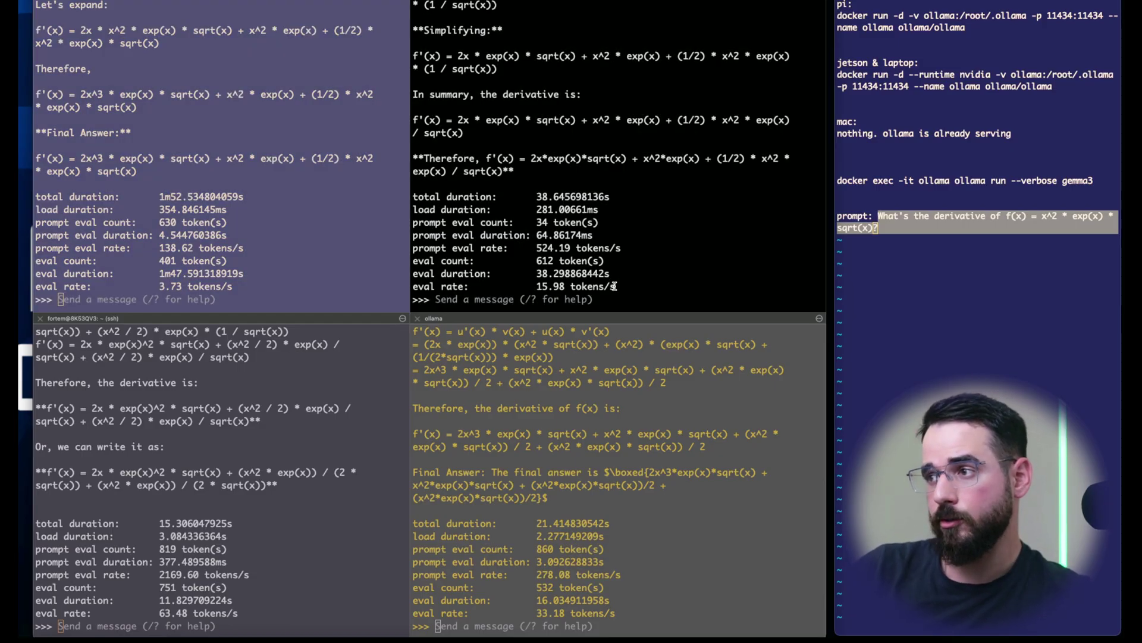
drag(617, 284, 538, 287)
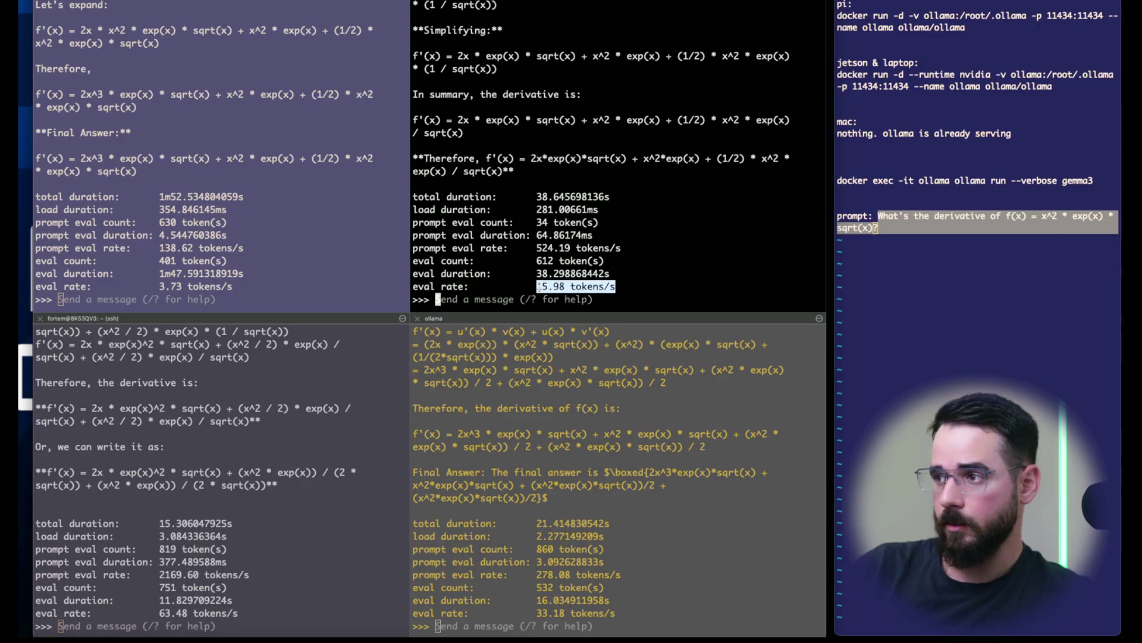
click(624, 286)
click(601, 494)
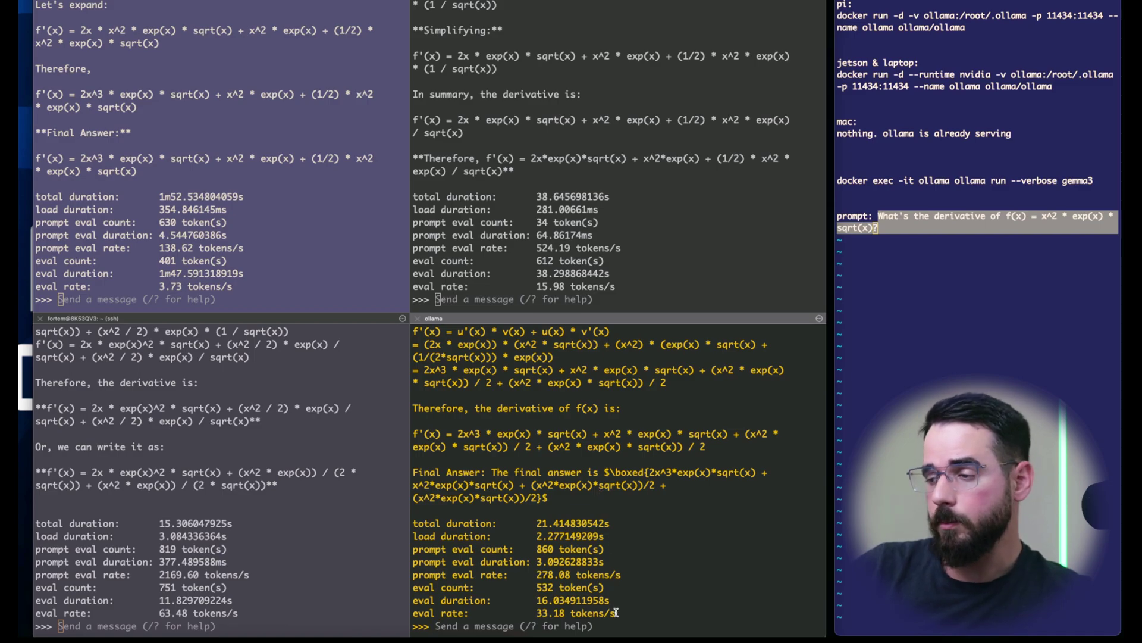
drag(615, 612, 537, 613)
click(648, 234)
click(604, 449)
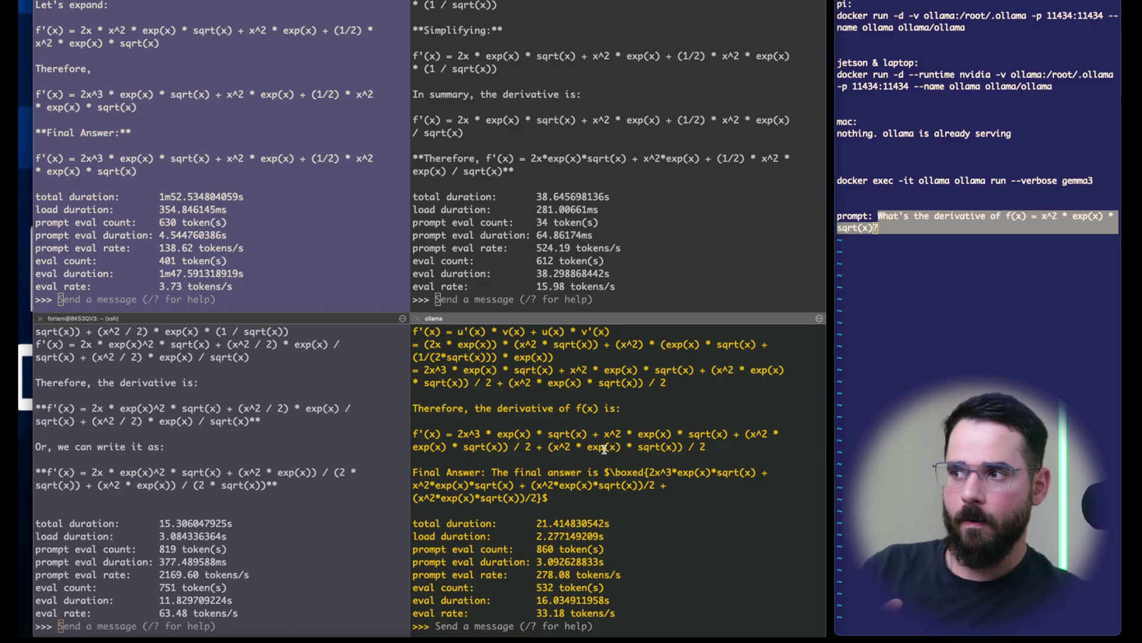
click(369, 440)
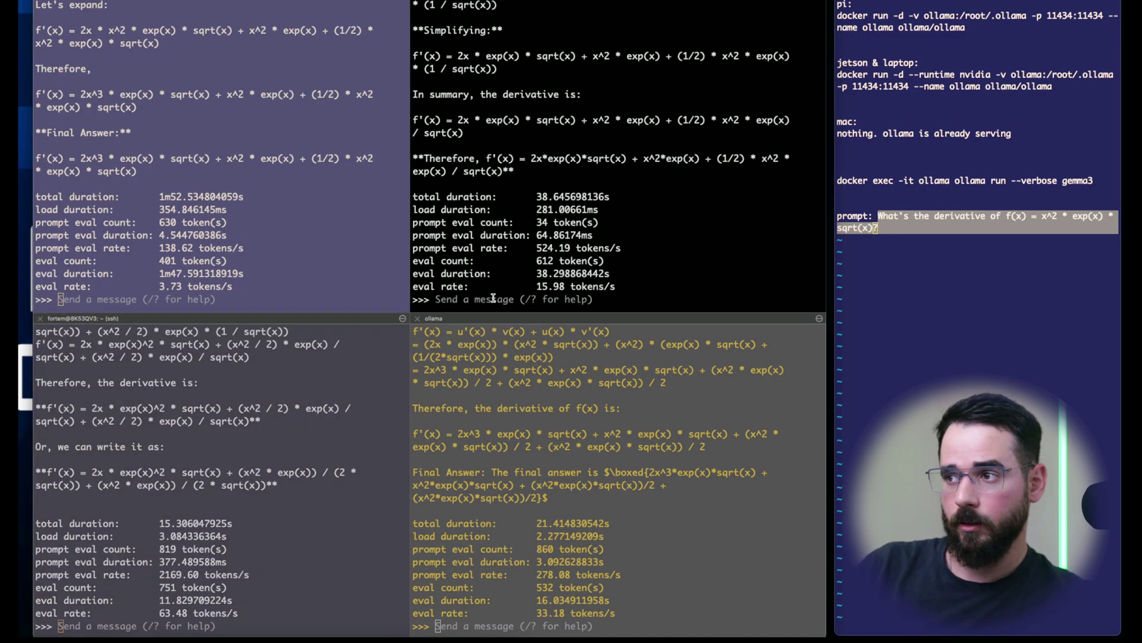
triple_click(327, 409)
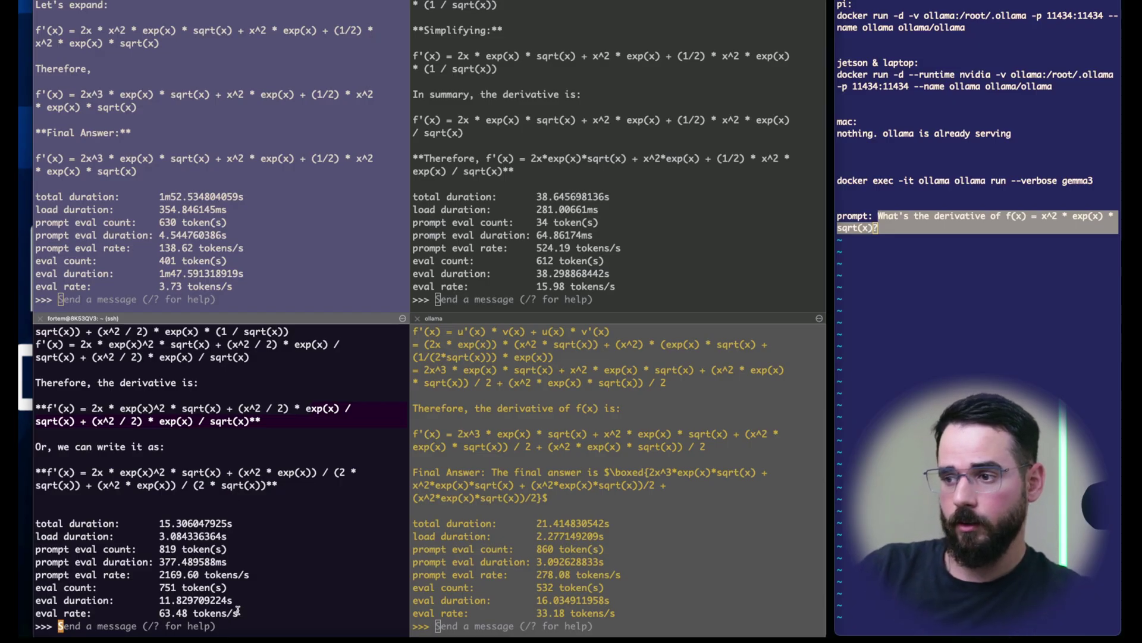
drag(238, 611, 160, 613)
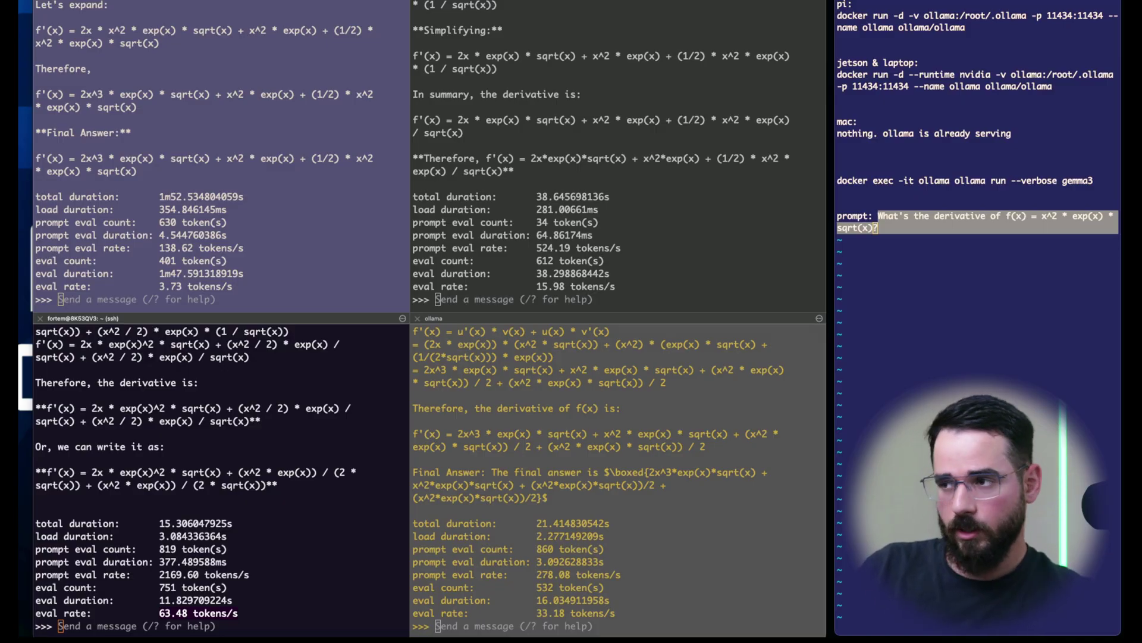
Ask gemma3 on the laptop again: "What's the derivative of f(x) = x^2 * exp(x) * sqrt(x)?".
text(What's the derivative of f(x) = x^2 * exp(x) * sqrt(x)?)
key(Return)
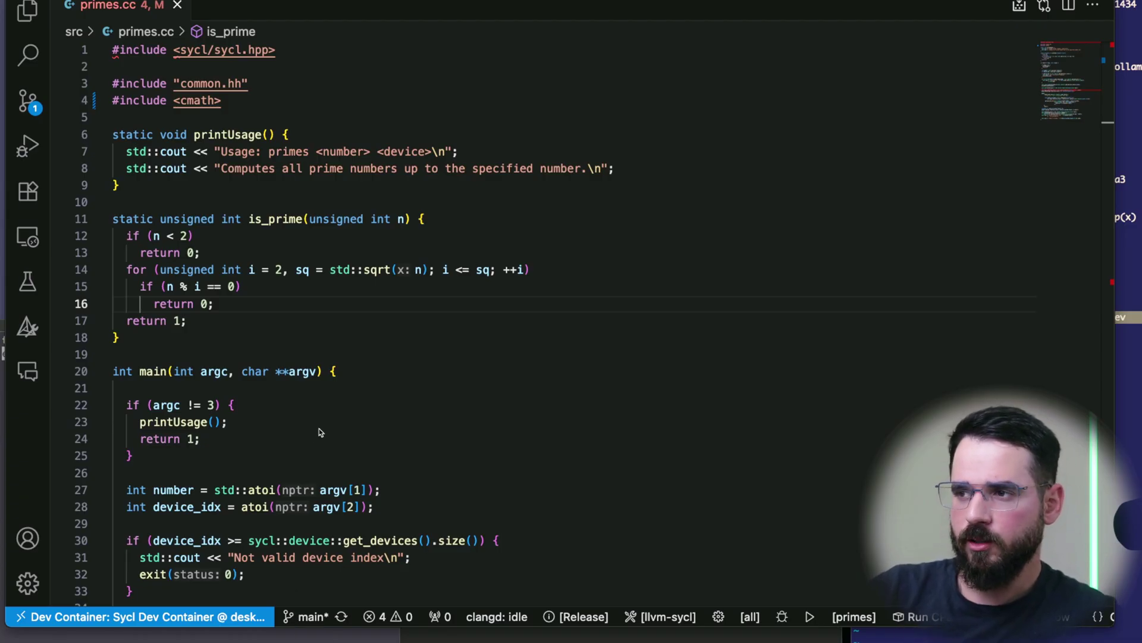
Switch to Visual Studio Code and examine the SYCL include and the device index check in primes.cc.
click(348, 328)
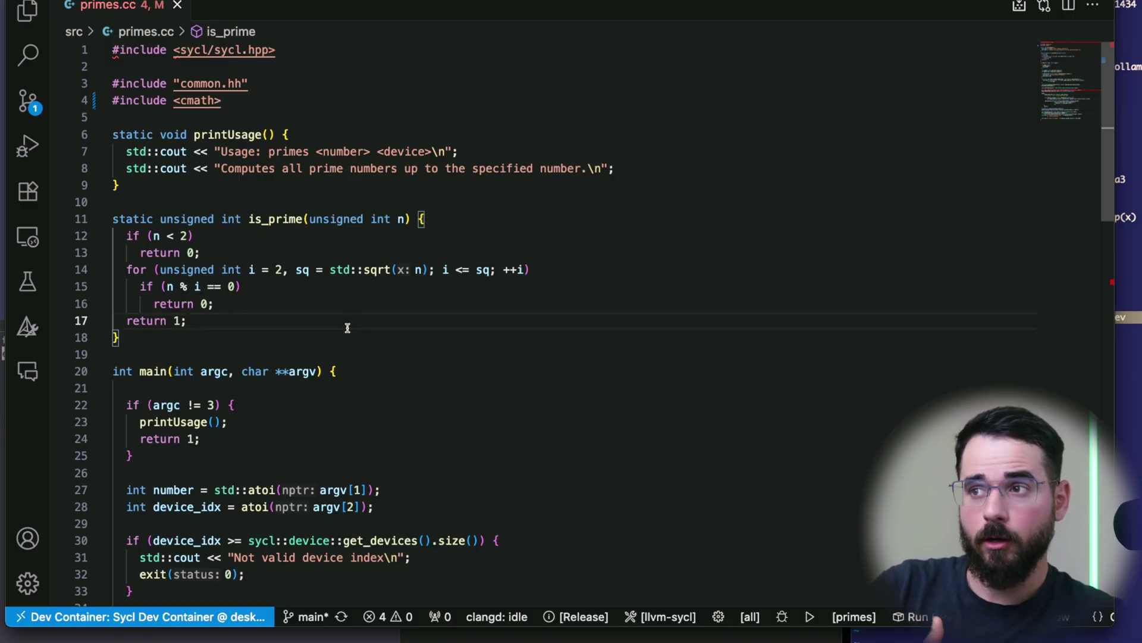
drag(277, 50, 62, 49)
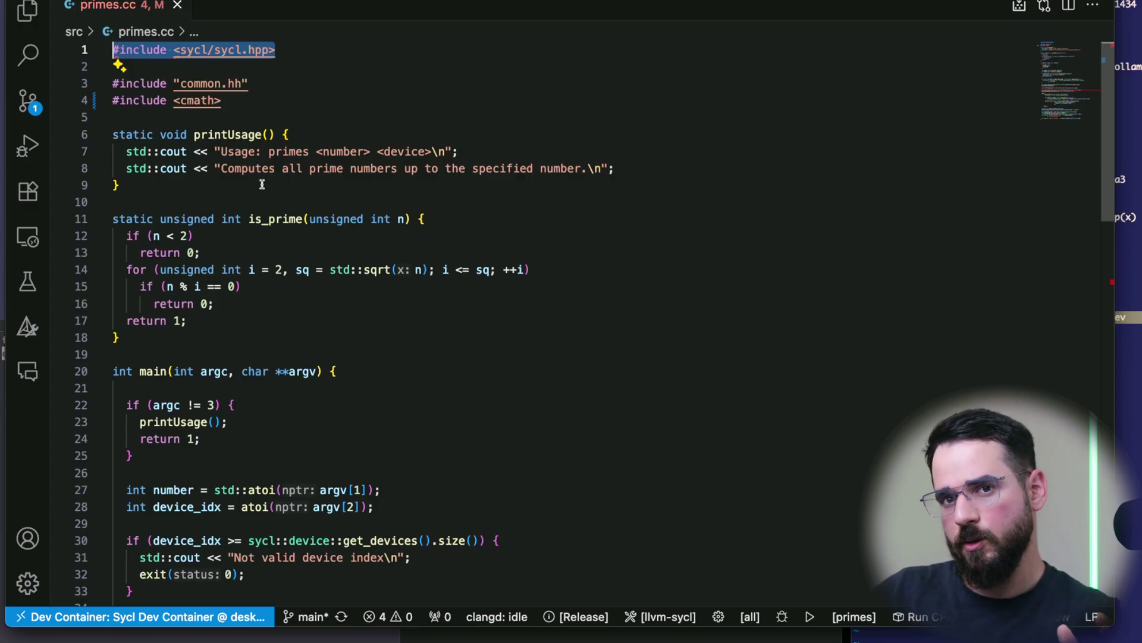
scroll(261, 185, down, 5)
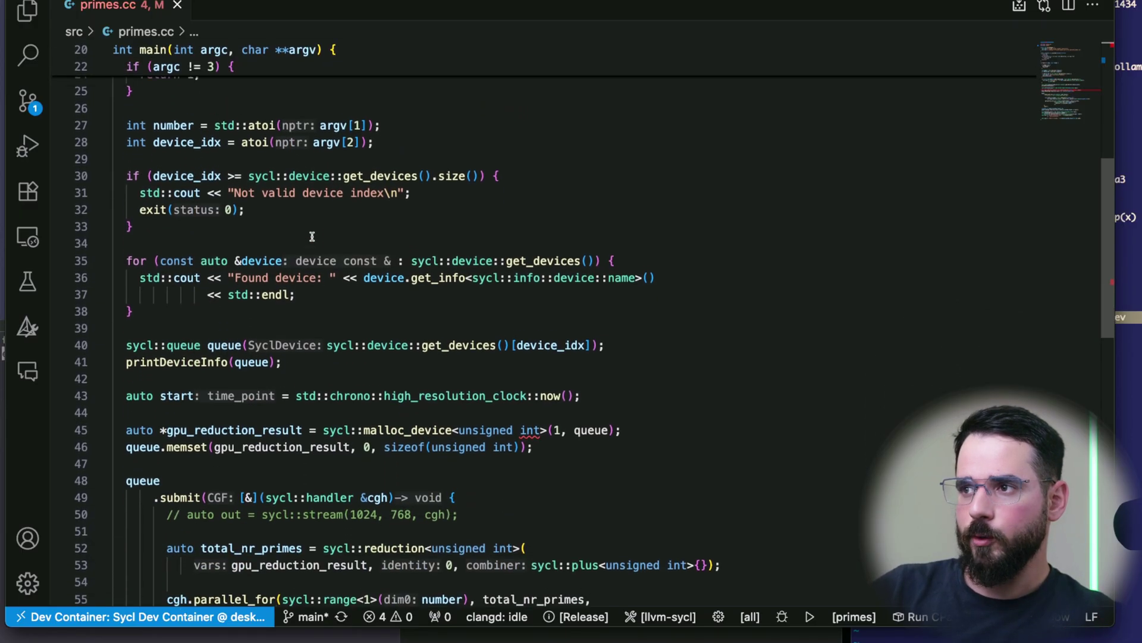
click(177, 228)
key(shift+alt+Right)
key(shift+alt+Right)
key(shift+alt+Right)
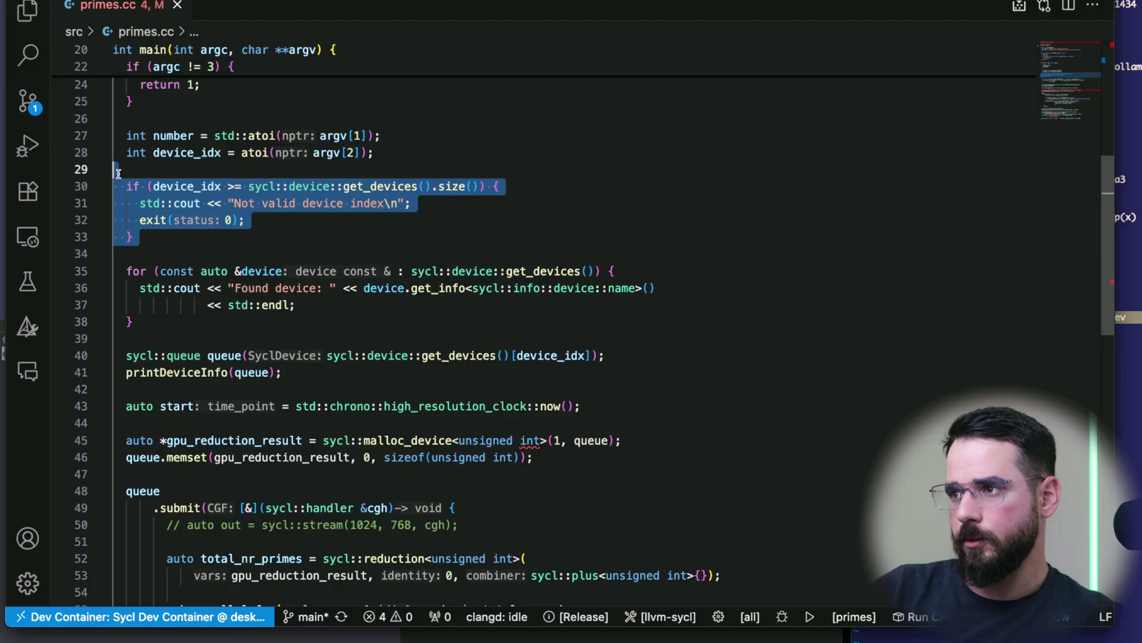
Examine the device listing loop, the printDeviceInfo call, the start timer and the gpu_reduction_result allocation in main.
click(236, 269)
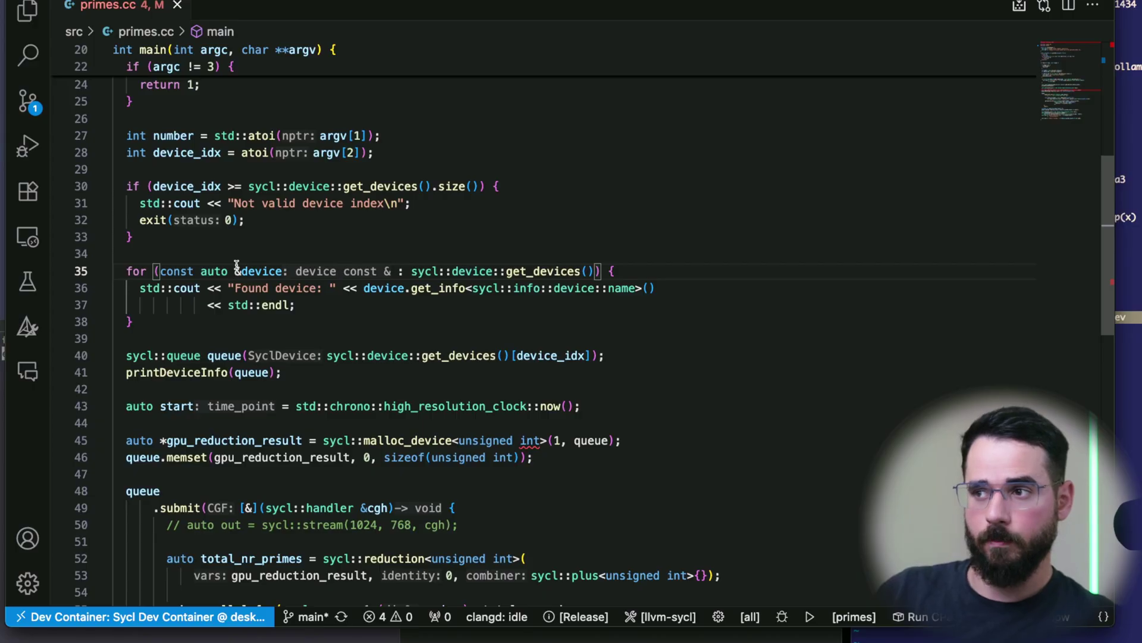
scroll(171, 324, down, 2)
double_click(201, 258)
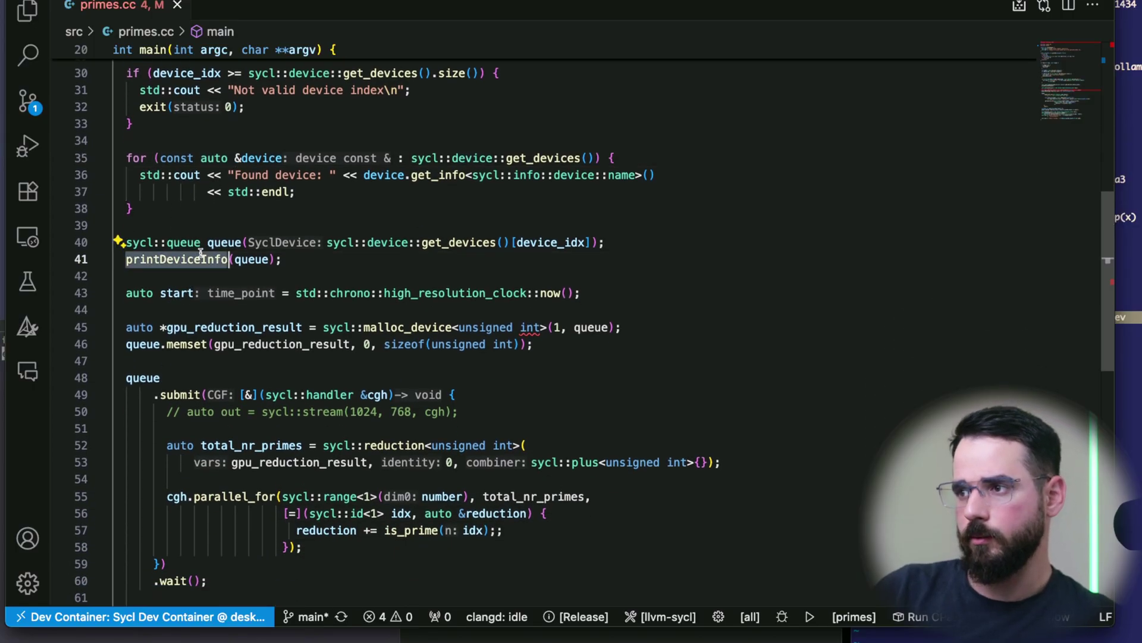
click(179, 293)
scroll(178, 293, down, 2)
drag(534, 250, 127, 232)
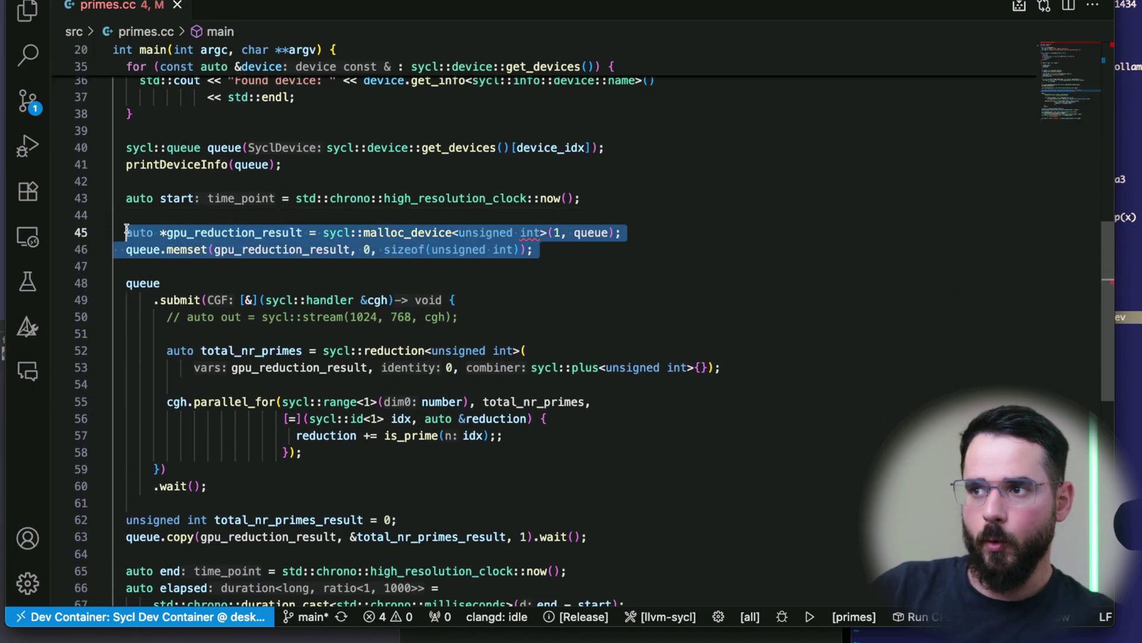
click(266, 201)
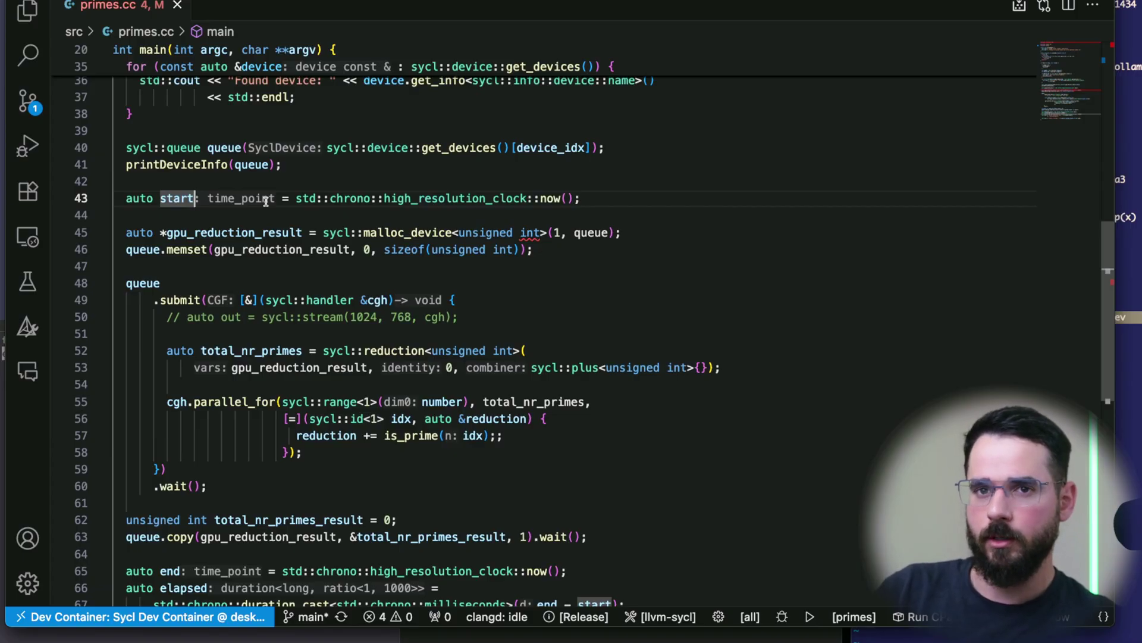
Examine the queue's submit call and the reduction += is_prime(idx) line inside the parallel_for kernel.
click(189, 302)
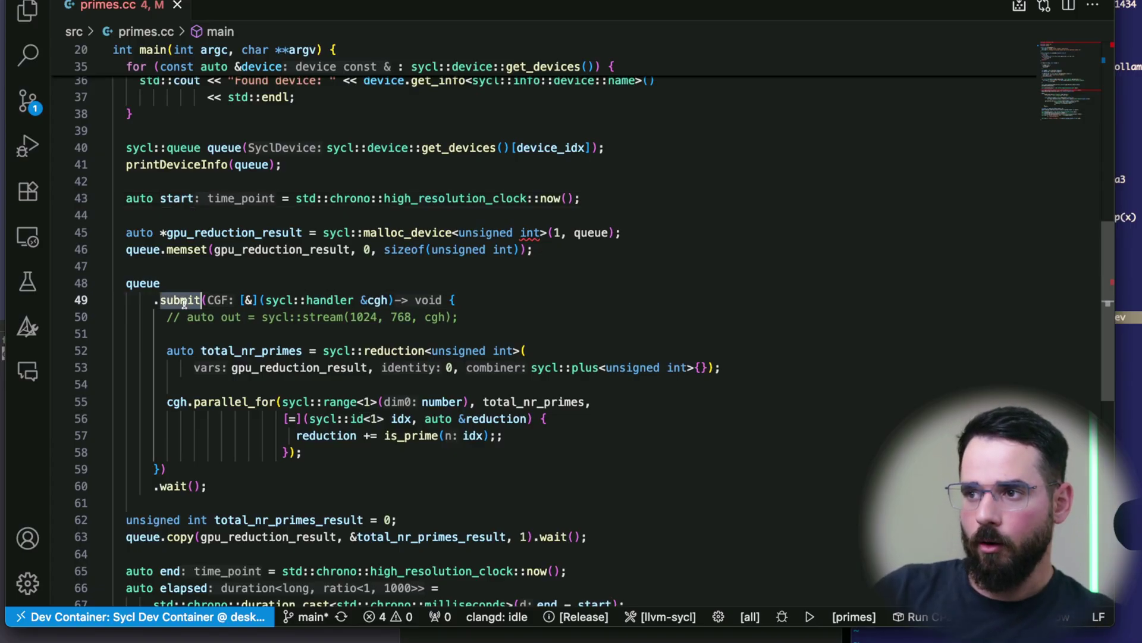
click(154, 284)
click(202, 300)
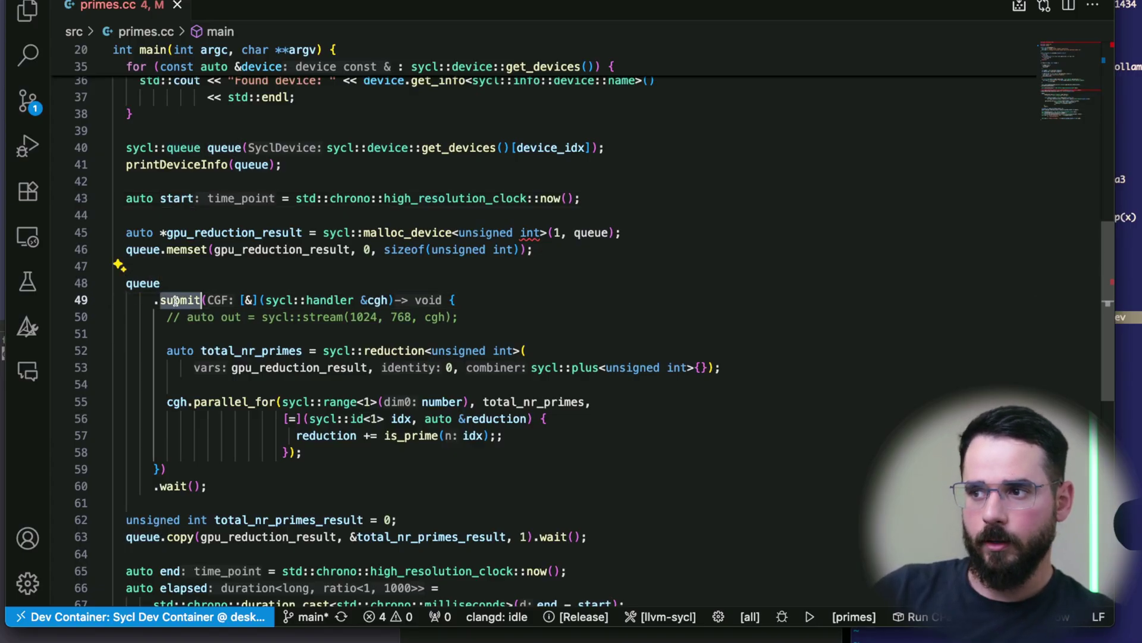
click(369, 438)
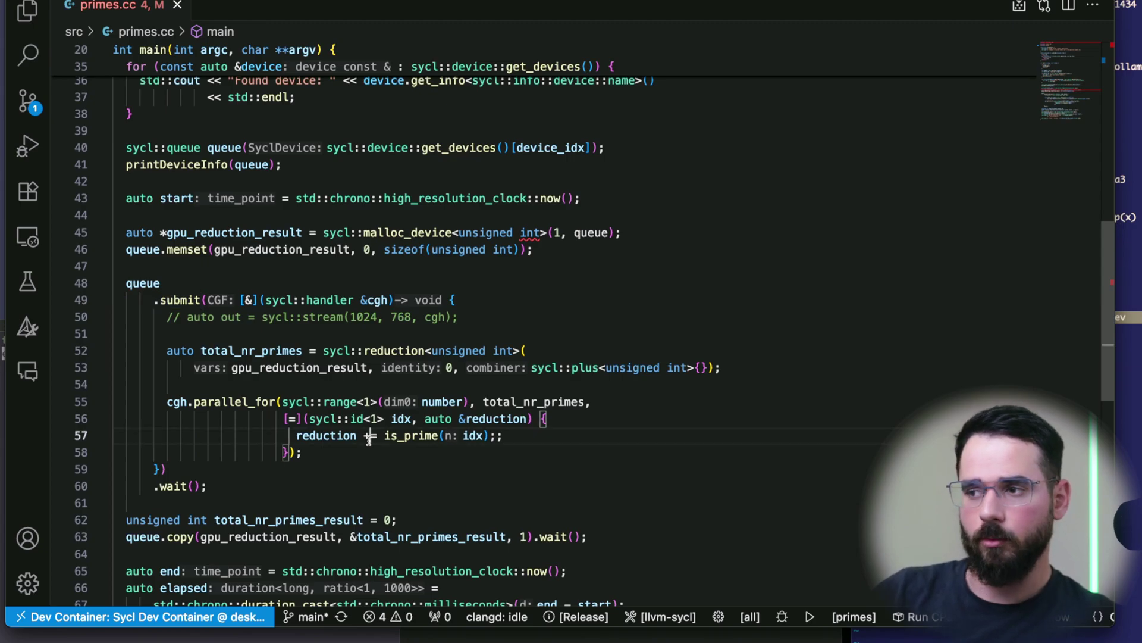
drag(505, 436, 291, 438)
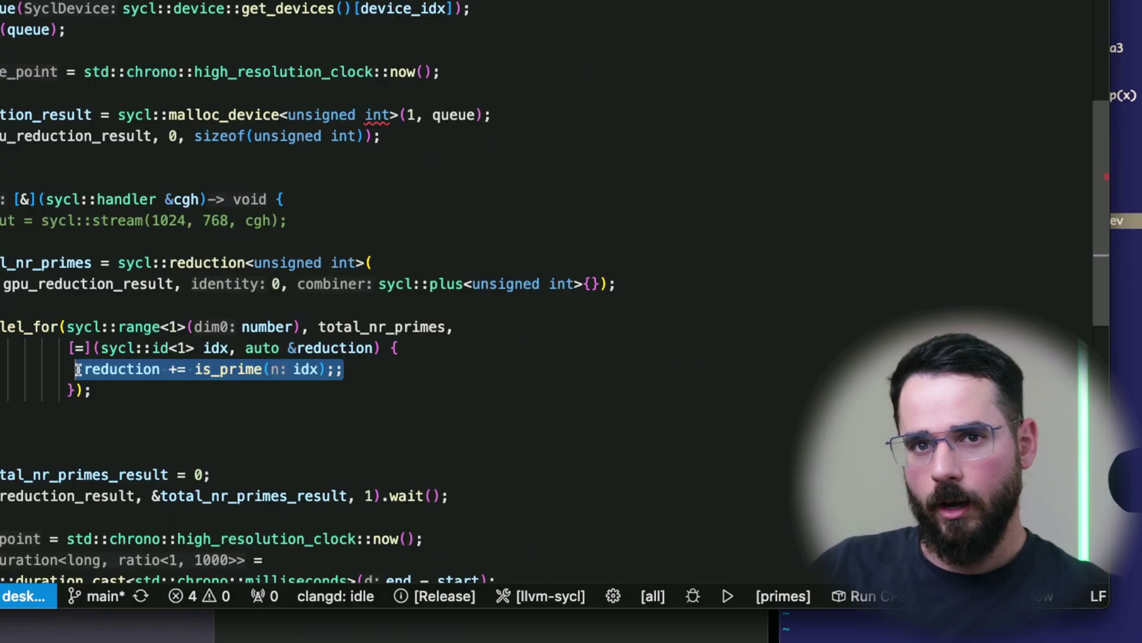
Delete the extra semicolon after reduction += is_prime(idx) on line 57.
click(352, 369)
key(Down)
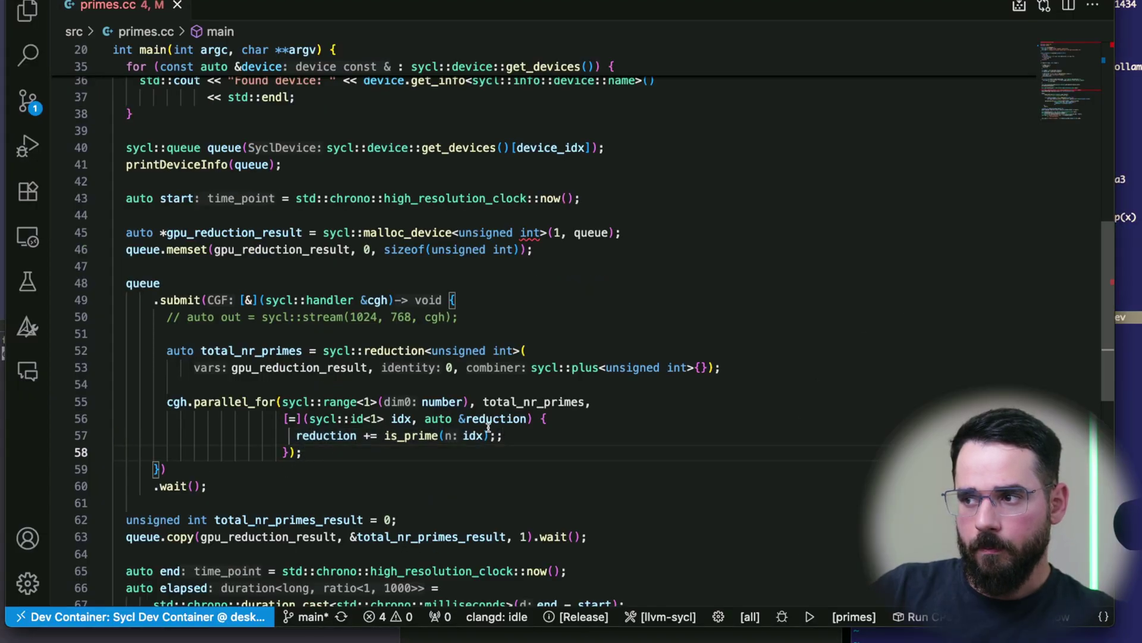
click(510, 435)
key(BackSpace)
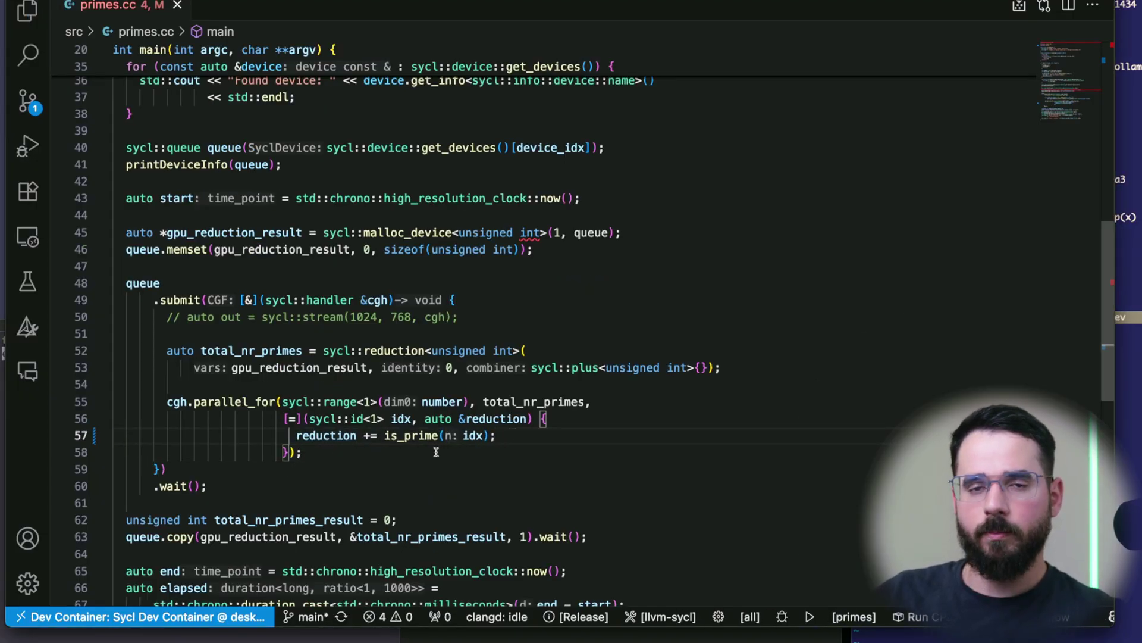
Examine the parallel_for range, is_prime and reduction in the kernel, and the queue.copy of gpu_reduction_result below it.
click(446, 405)
mouse_move(428, 436)
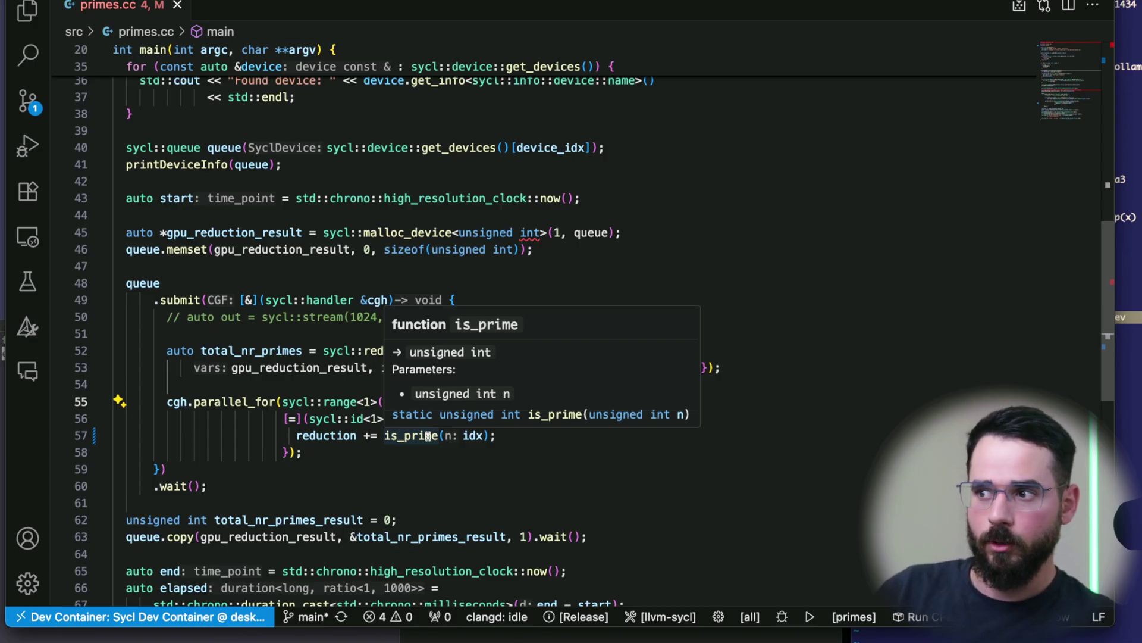
double_click(347, 436)
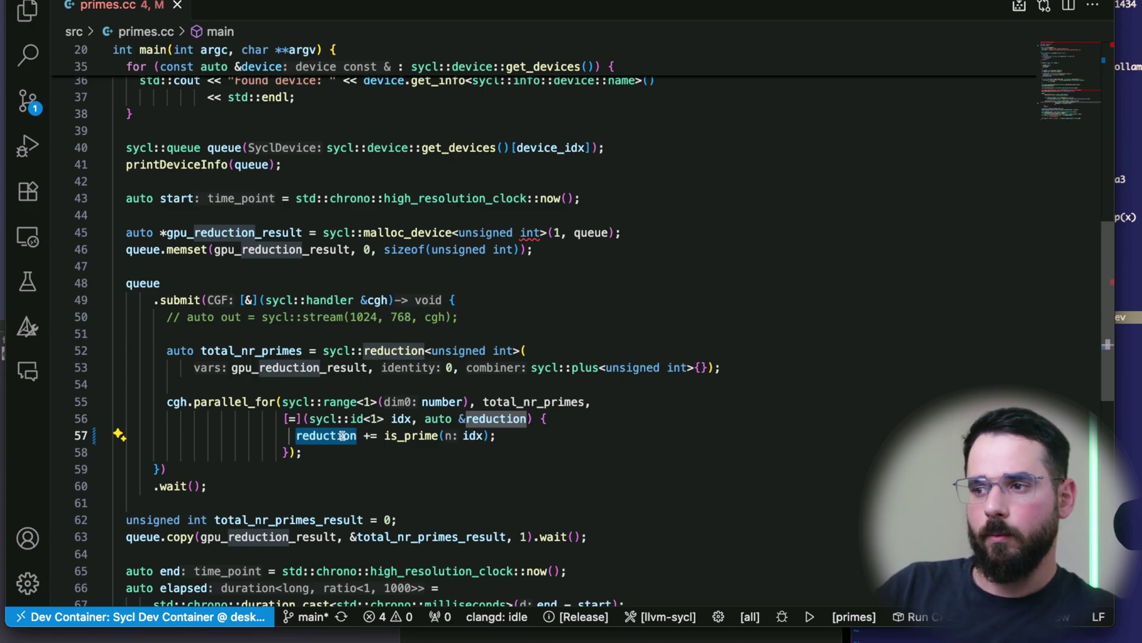
mouse_move(332, 402)
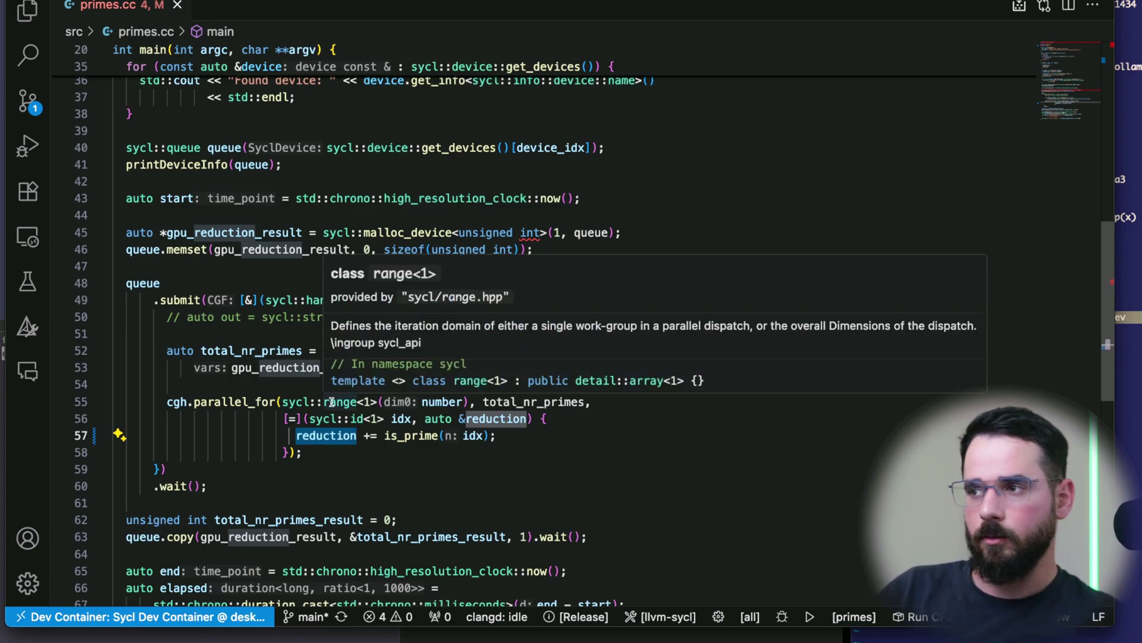
scroll(267, 374, down, 5)
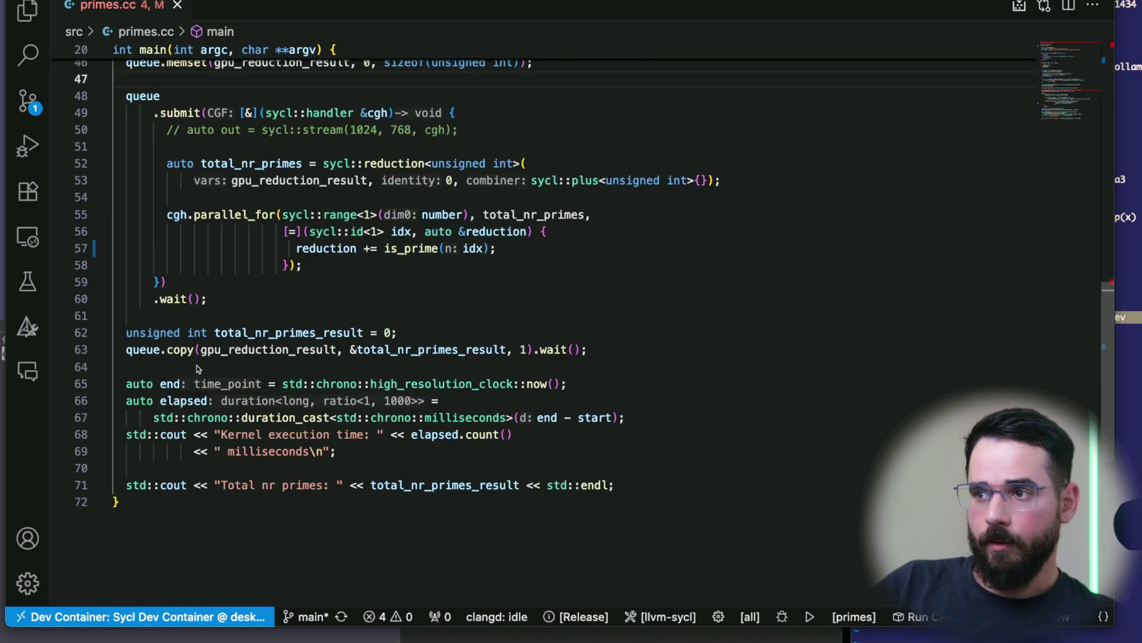
click(201, 350)
double_click(202, 350)
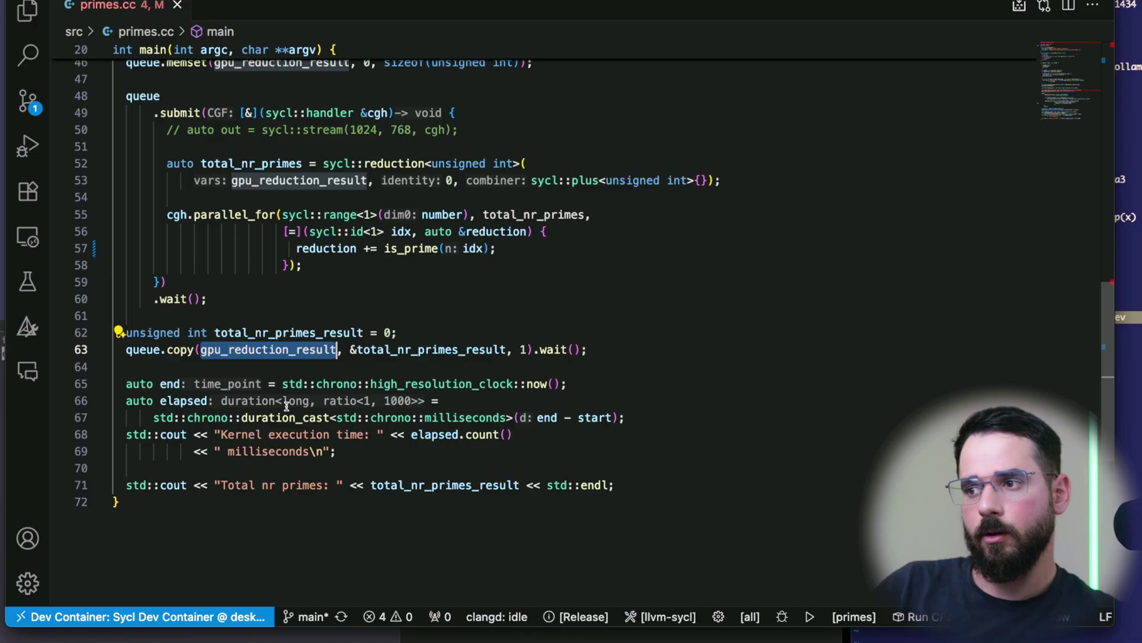
Examine the kernel execution time output and the total_nr_primes_result print at the end of main.
drag(336, 451, 113, 435)
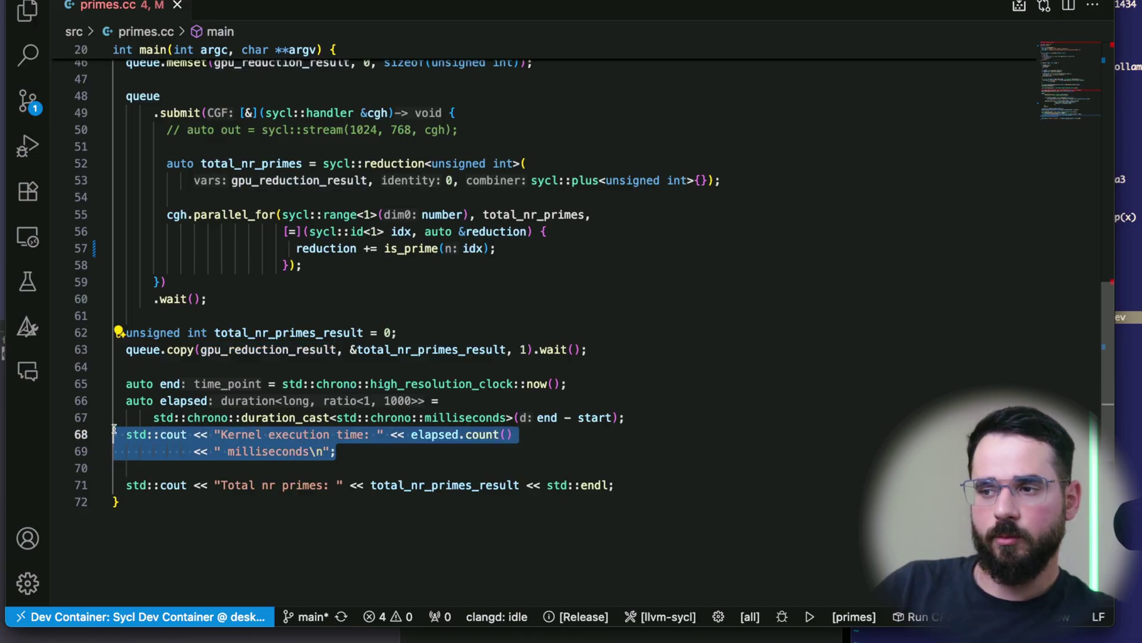
click(257, 364)
double_click(412, 486)
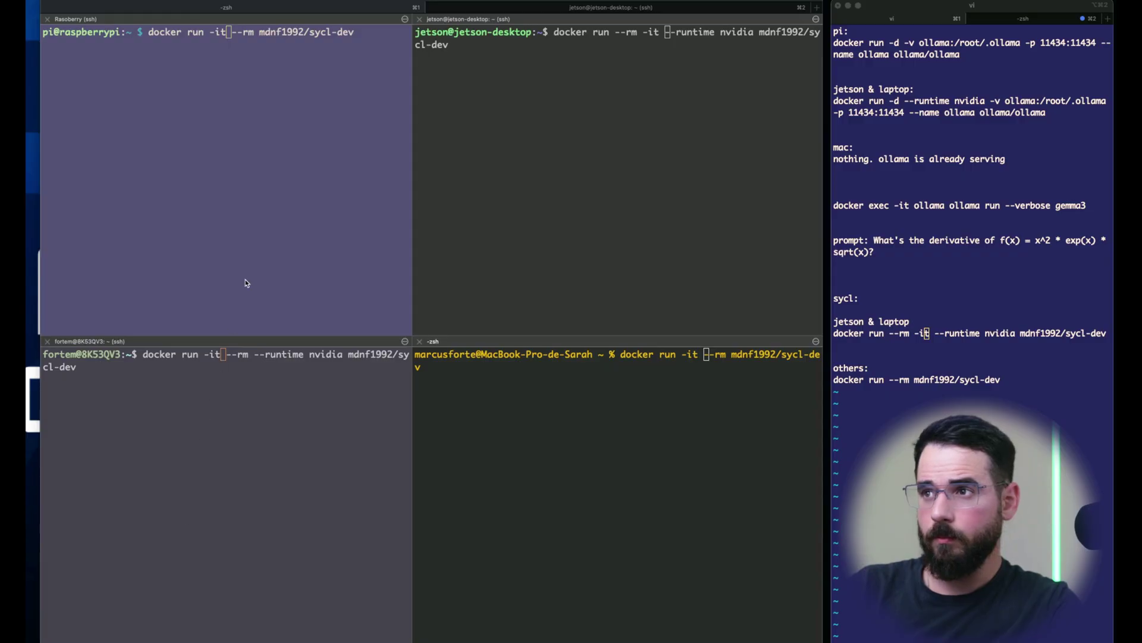
In the terminal, start the interactive mdnf1992/sycl-dev container with --rm on the Pi, Jetson and laptop, using --runtime nvidia on the latter two.
click(247, 282)
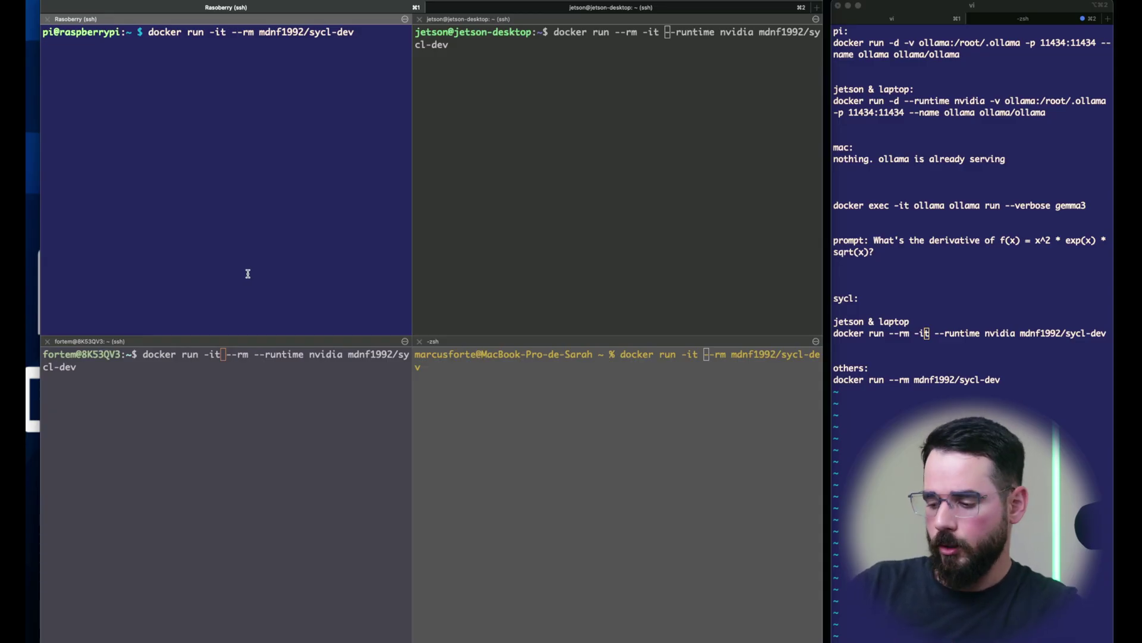
key(Return)
click(556, 226)
key(Return)
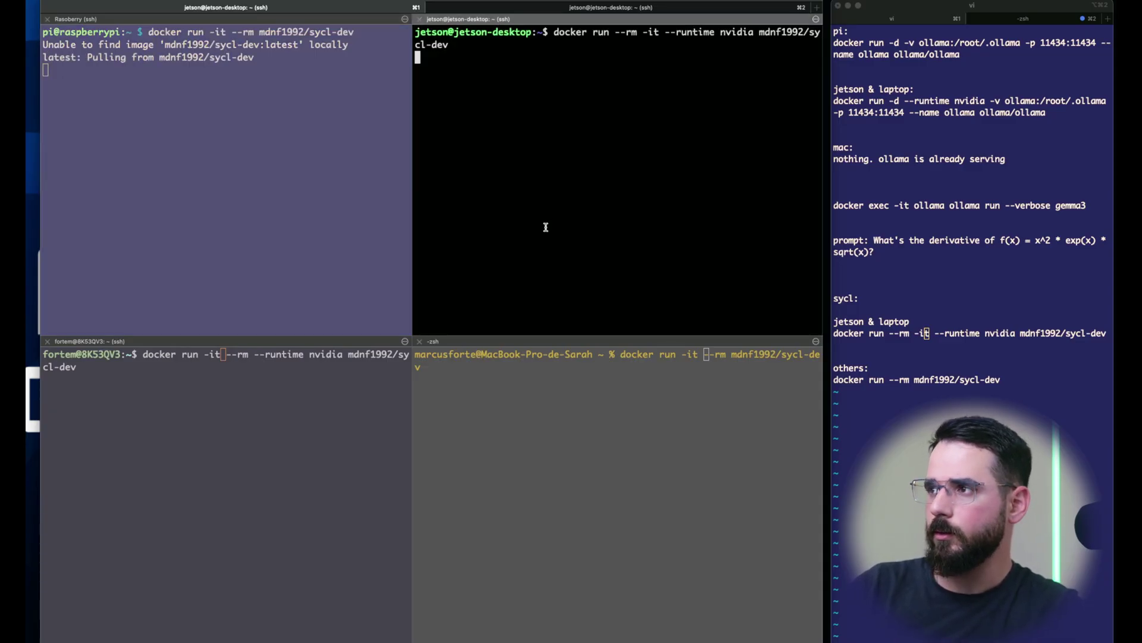
drag(754, 32, 665, 32)
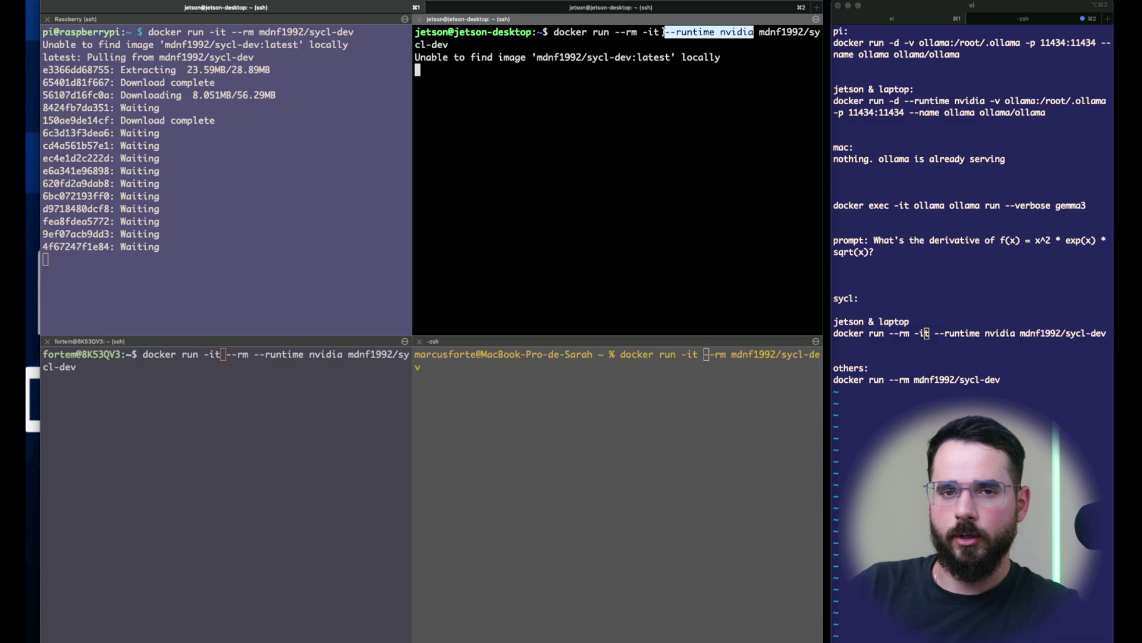
key(super+bracketright)
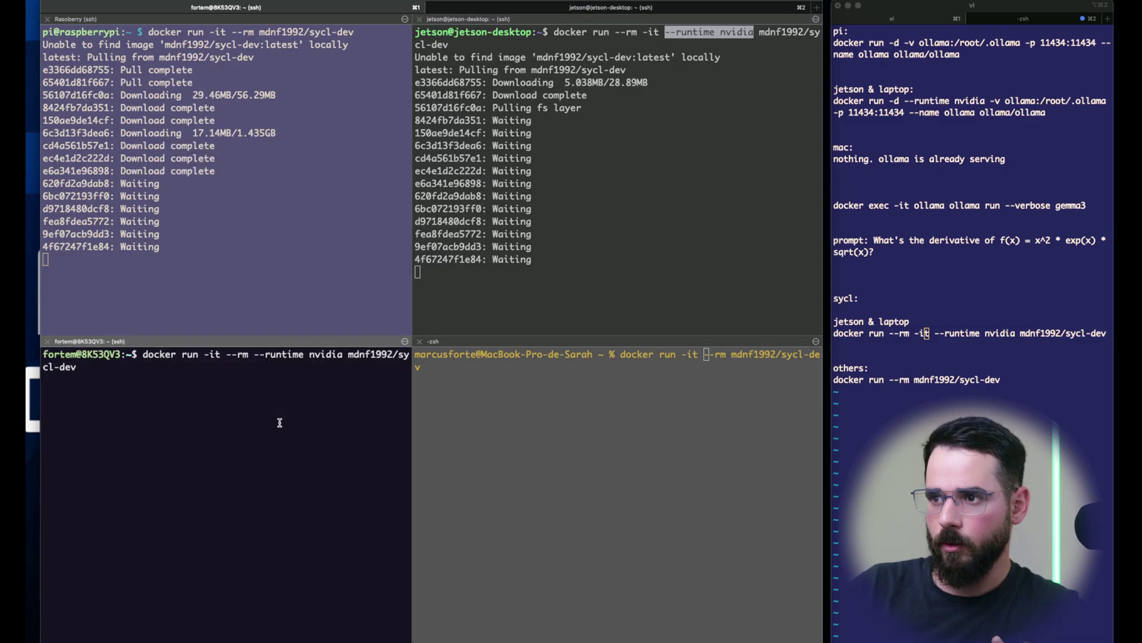
key(Return)
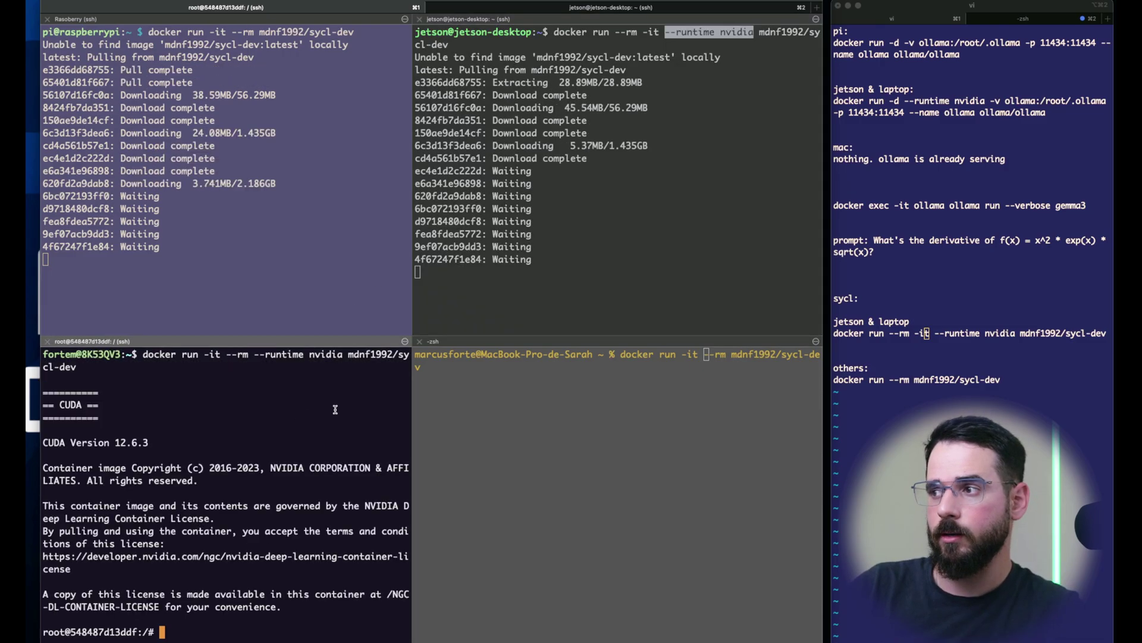
Start the sycl-dev container on the Mac with docker run -it --rm mdnf1992/sycl-dev.
click(712, 382)
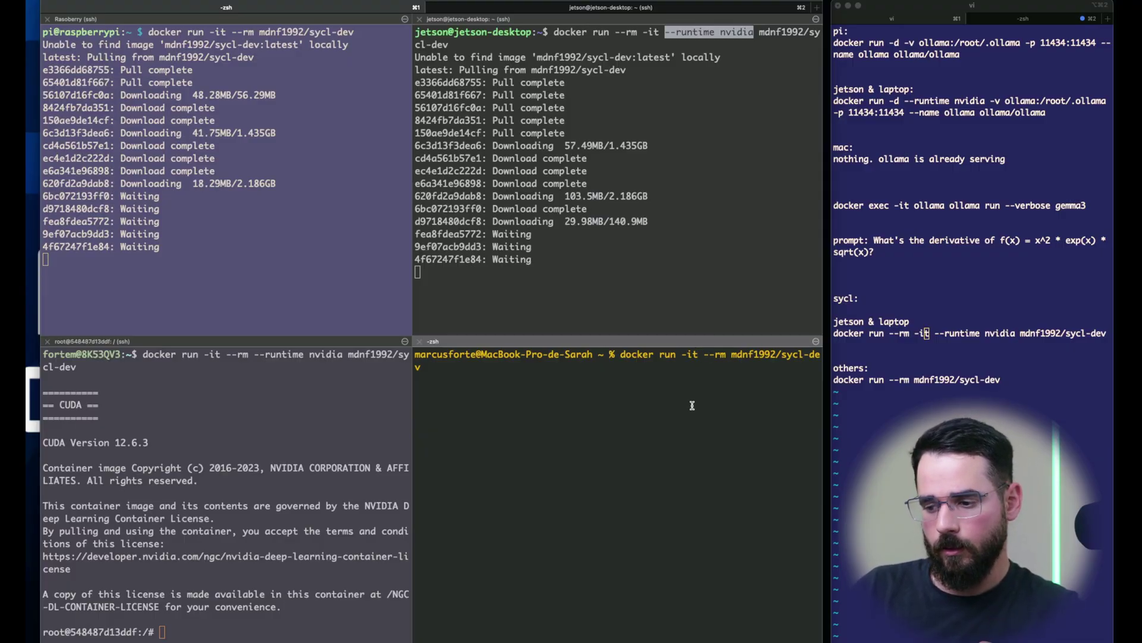
key(Left)
key(Left)
key(Left)
key(Left)
key(Left)
key(Left)
key(Left)
key(Left)
key(Left)
key(Left)
key(Left)
key(Left)
key(Left)
key(Left)
key(Left)
key(Left)
key(Left)
key(Left)
key(Left)
key(Left)
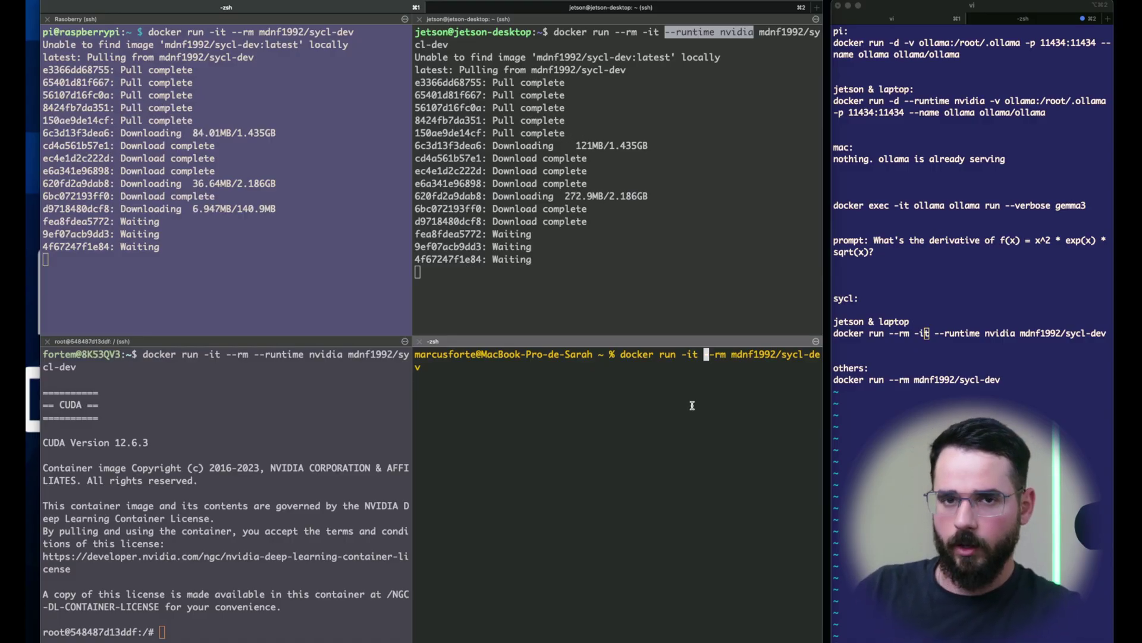
key(Return)
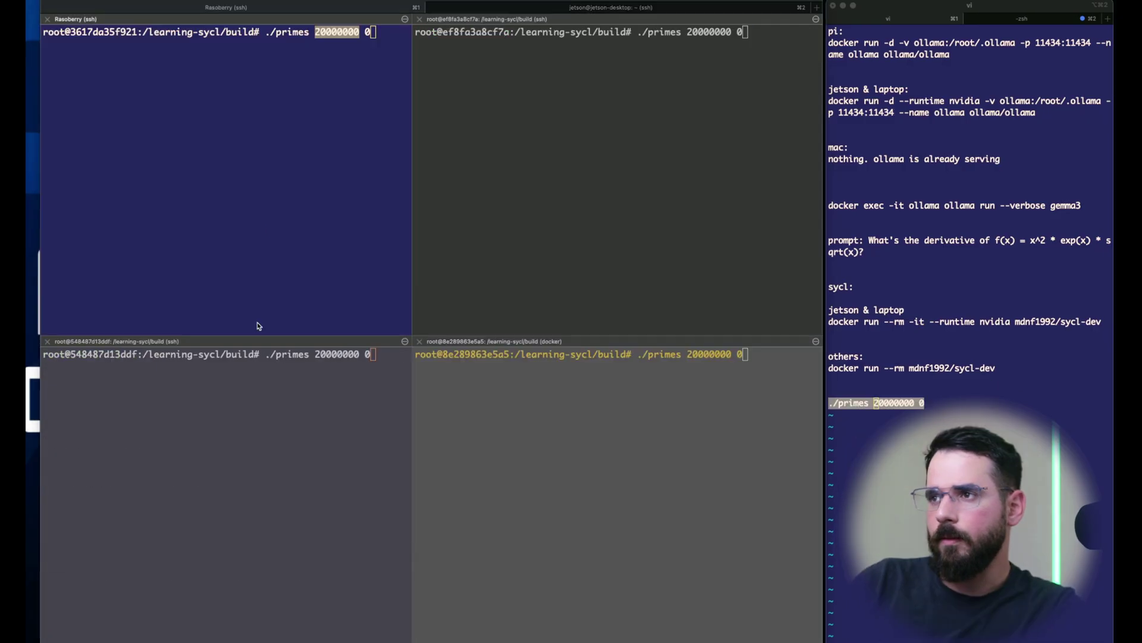
Examine the program name and the number argument of the ./primes 20000000 0 command on the Pi.
double_click(287, 32)
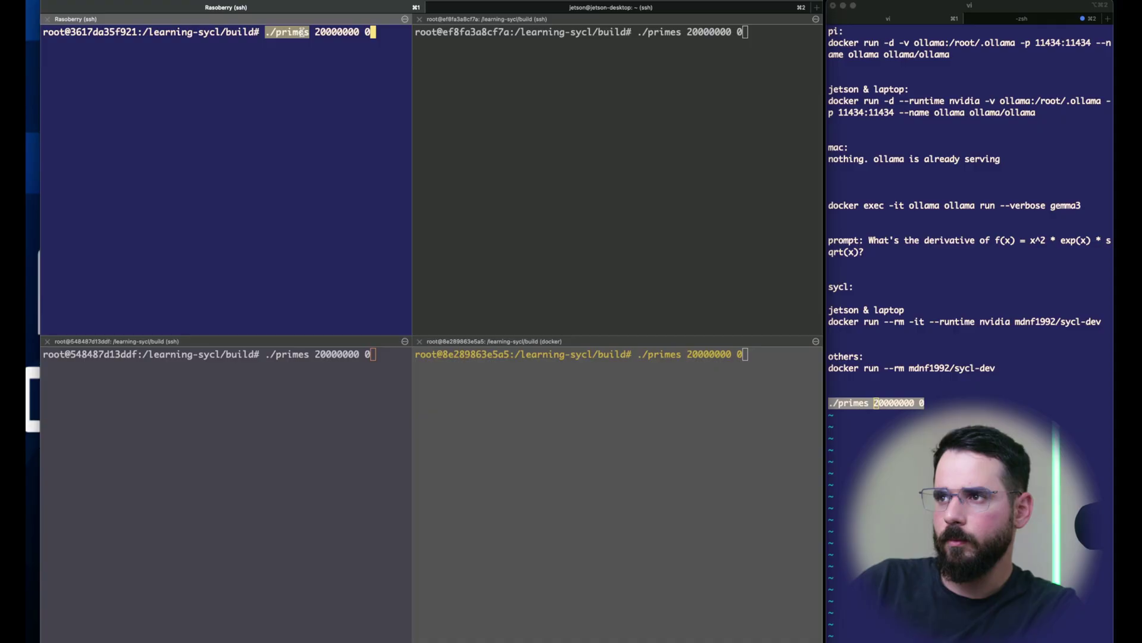
double_click(331, 32)
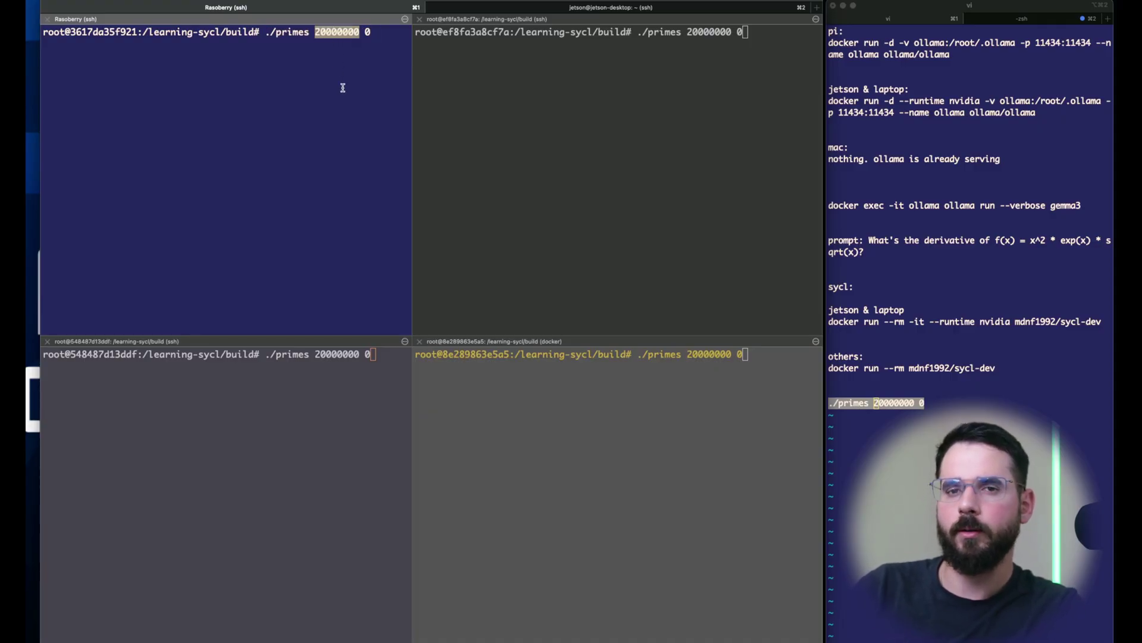
click(377, 59)
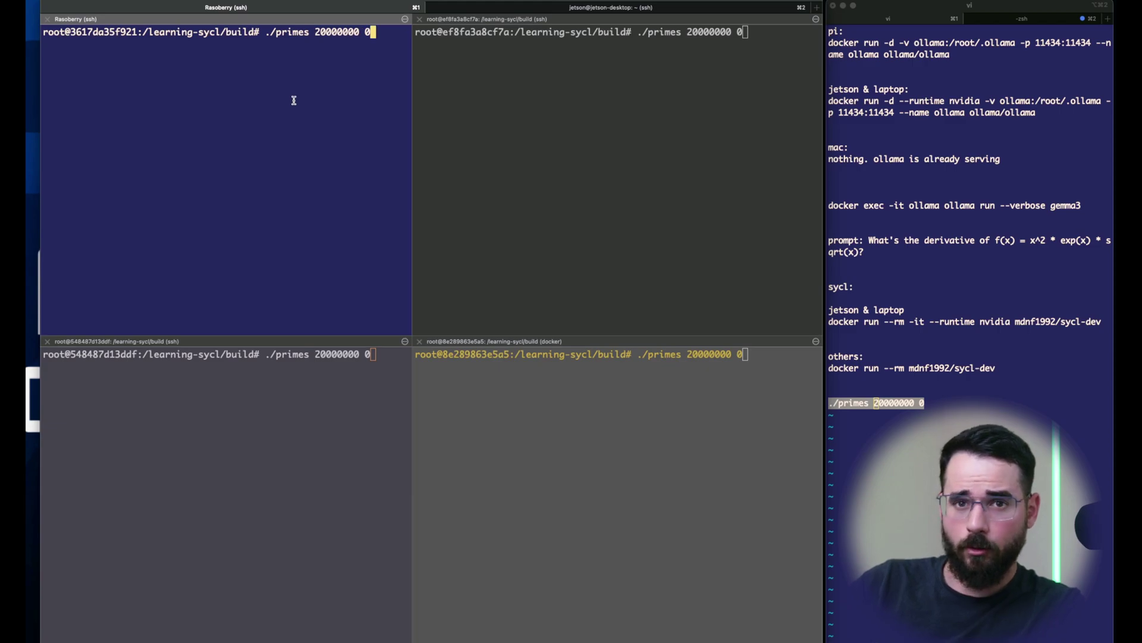
click(453, 402)
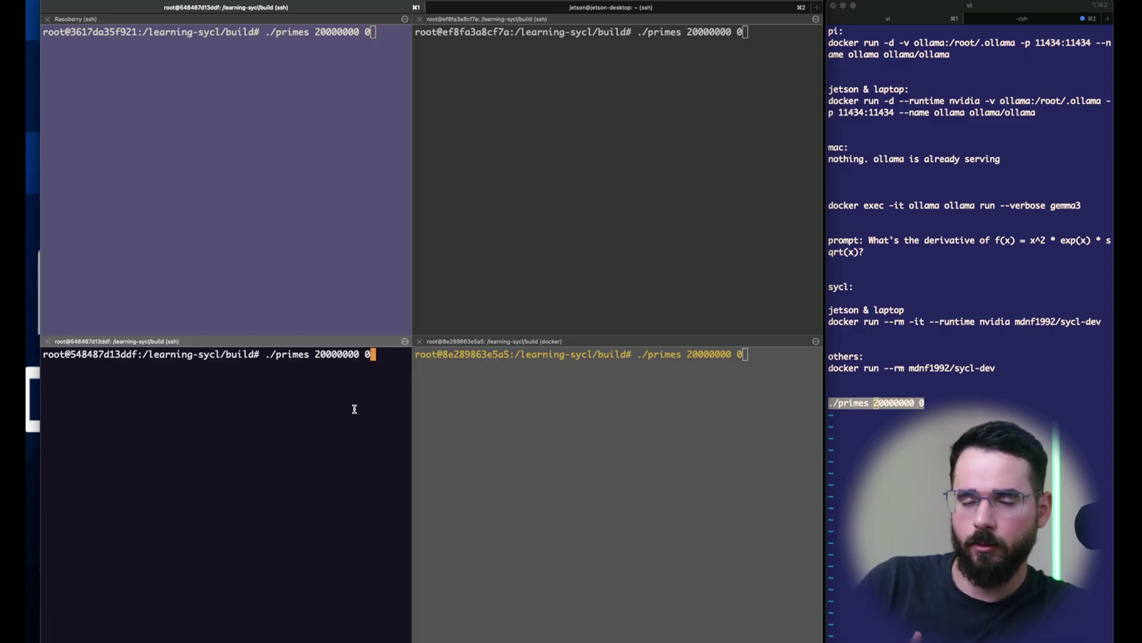
Run ./primes 20000000 0 in the containers on the Pi, Jetson, Mac and laptop.
click(360, 234)
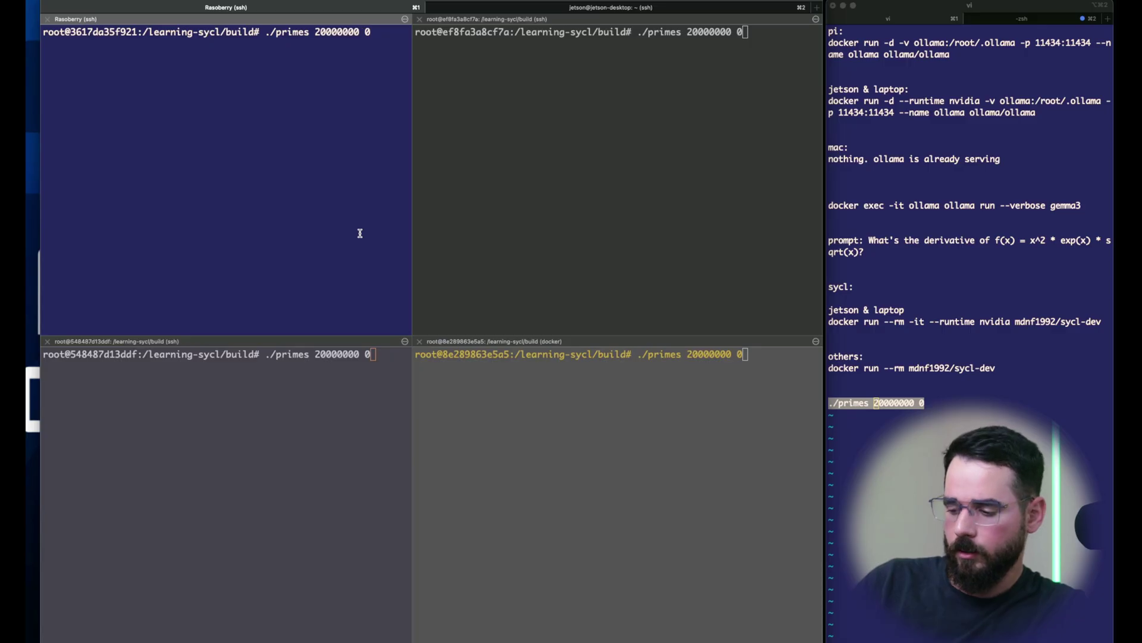
key(Return)
click(517, 286)
key(Return)
click(521, 509)
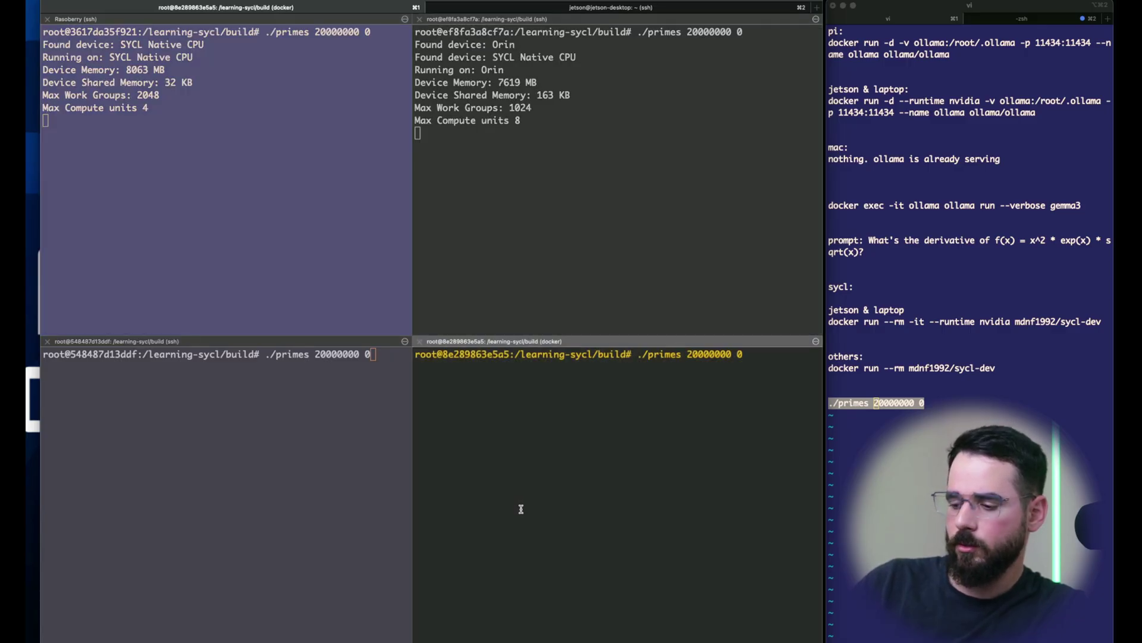
key(Return)
click(237, 402)
key(Return)
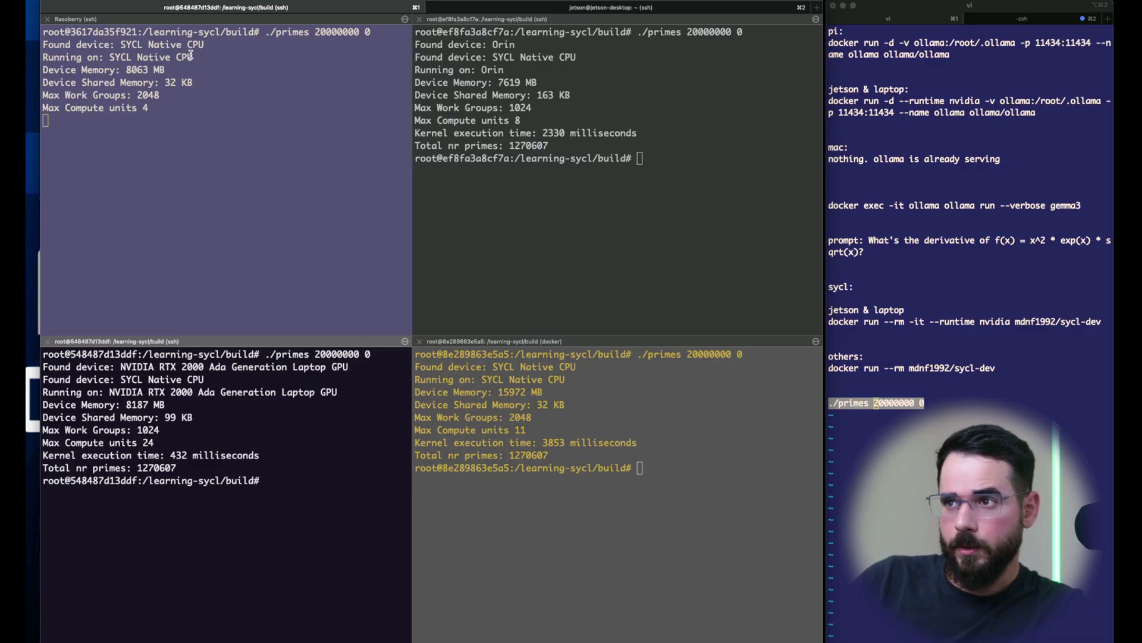
Examine the "Running on" device line in the primes output of the Pi, Jetson, Mac and laptop.
drag(109, 56, 196, 52)
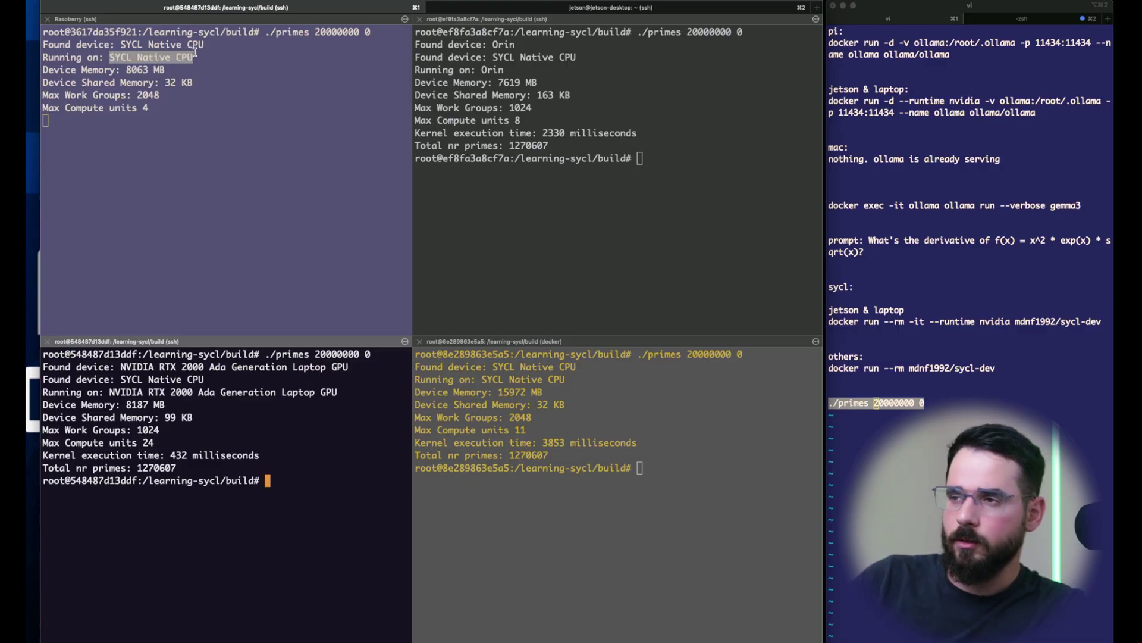
click(218, 64)
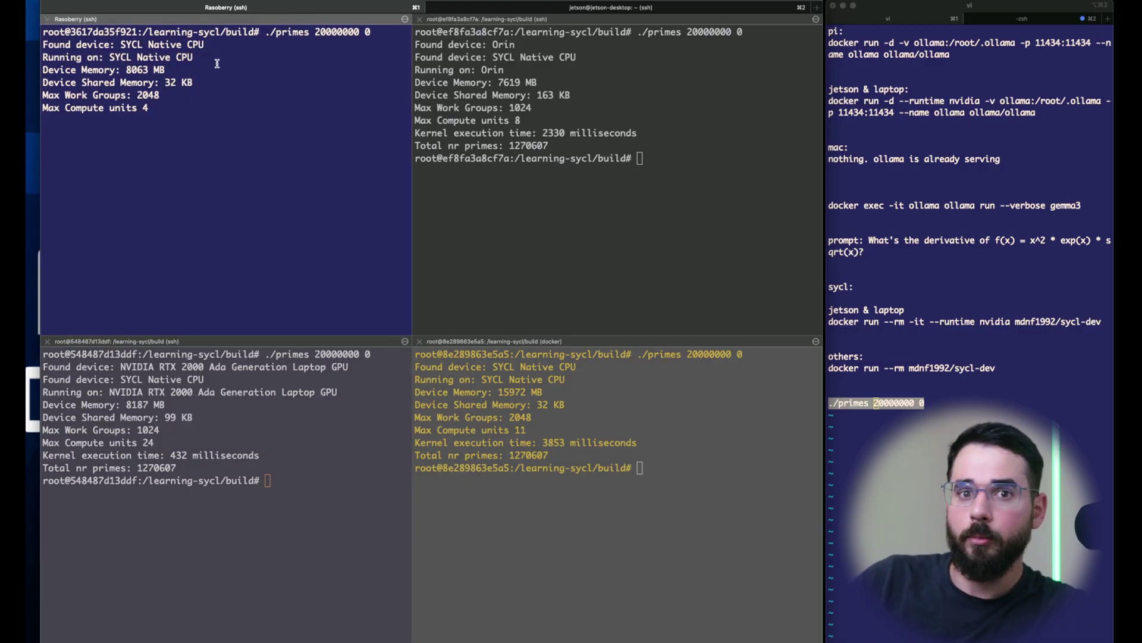
drag(192, 56, 114, 56)
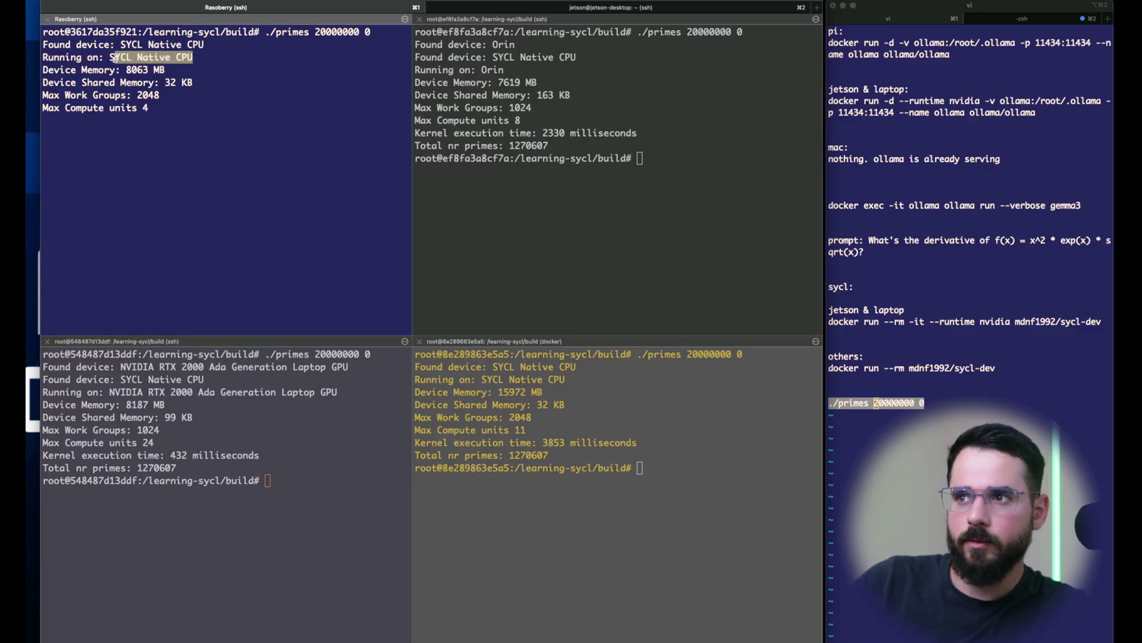
click(572, 57)
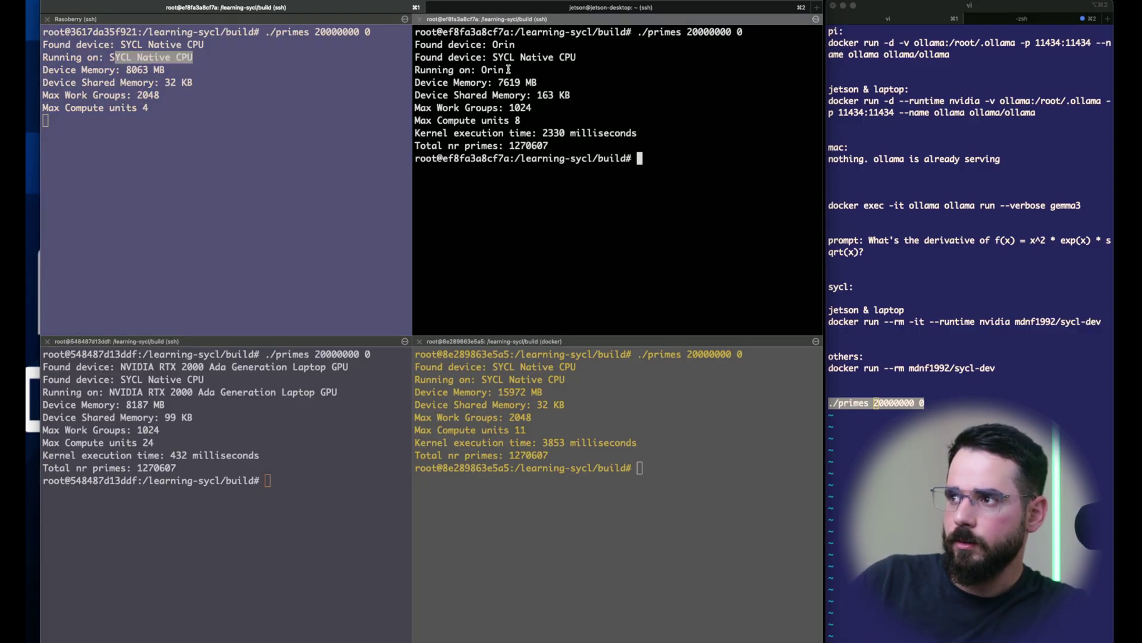
drag(509, 69, 480, 70)
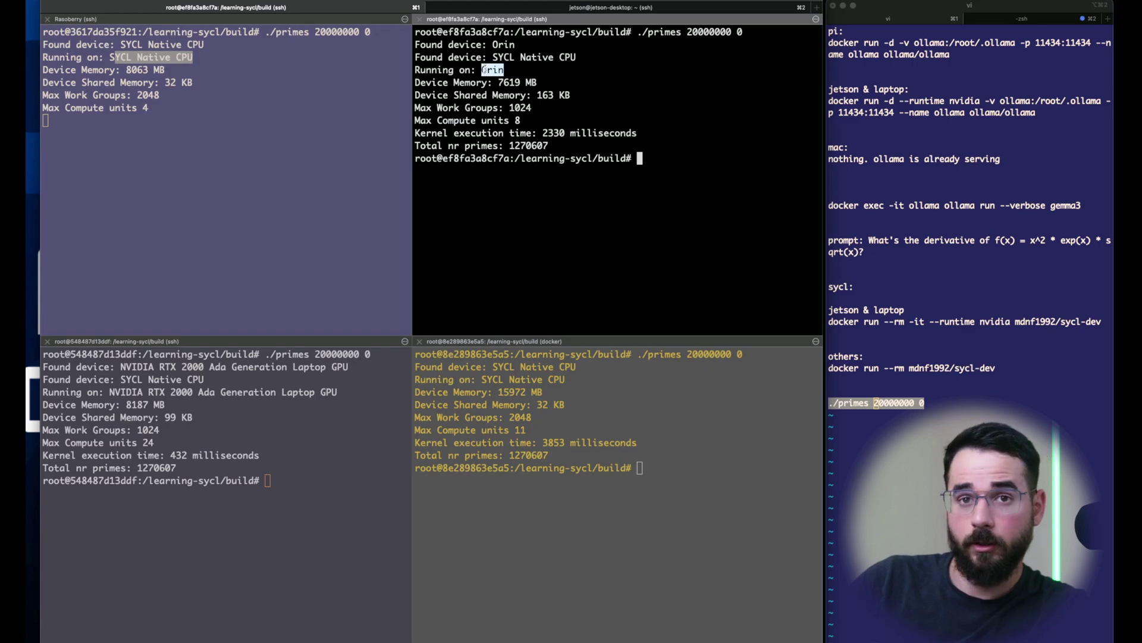
click(570, 379)
drag(570, 379, 486, 379)
click(308, 413)
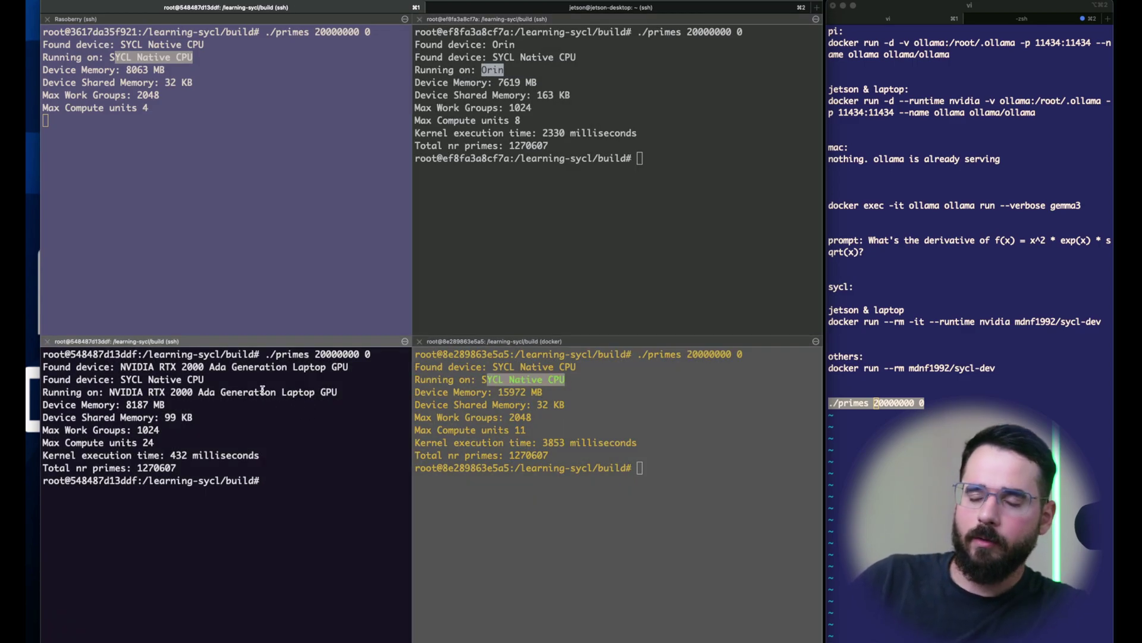
drag(338, 391, 104, 391)
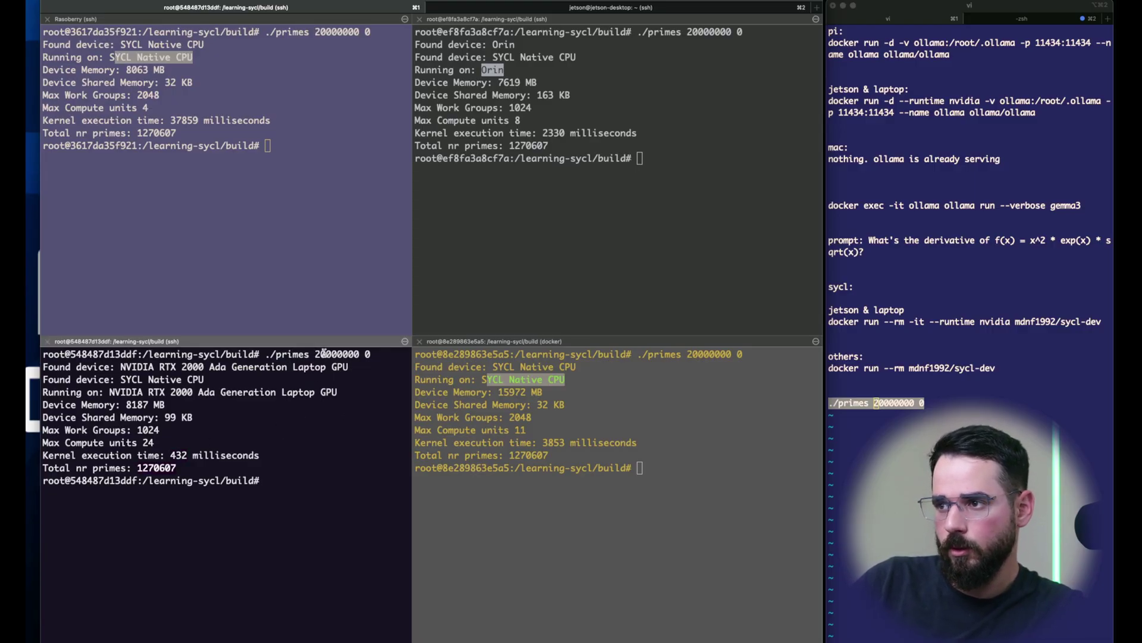
Compare the total number of primes and the kernel execution times across the four machines.
double_click(156, 467)
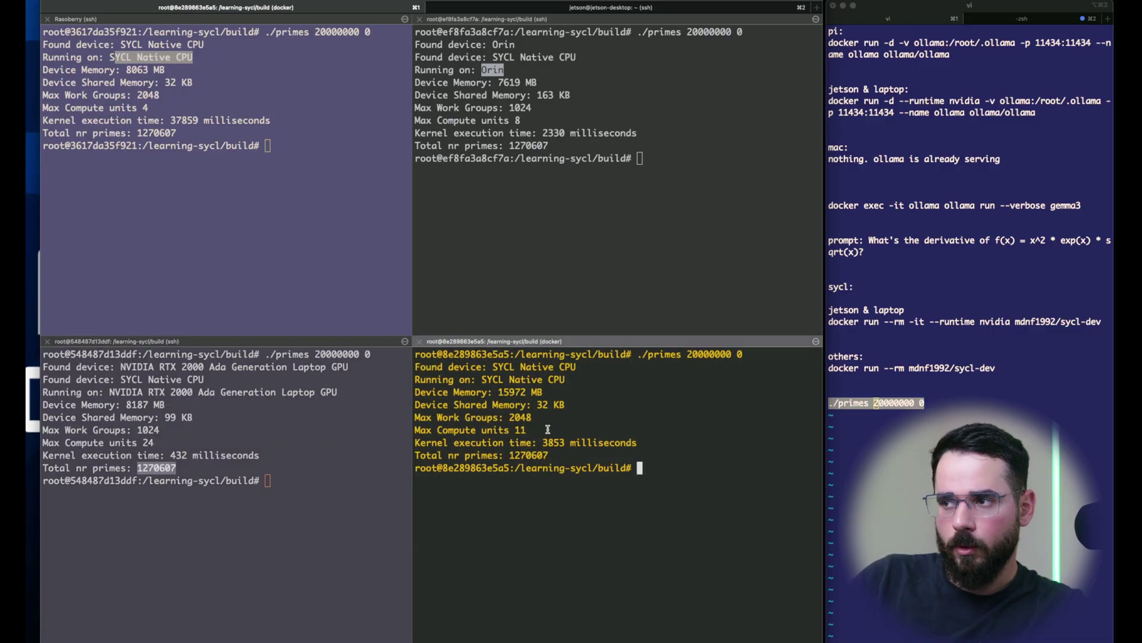
click(627, 211)
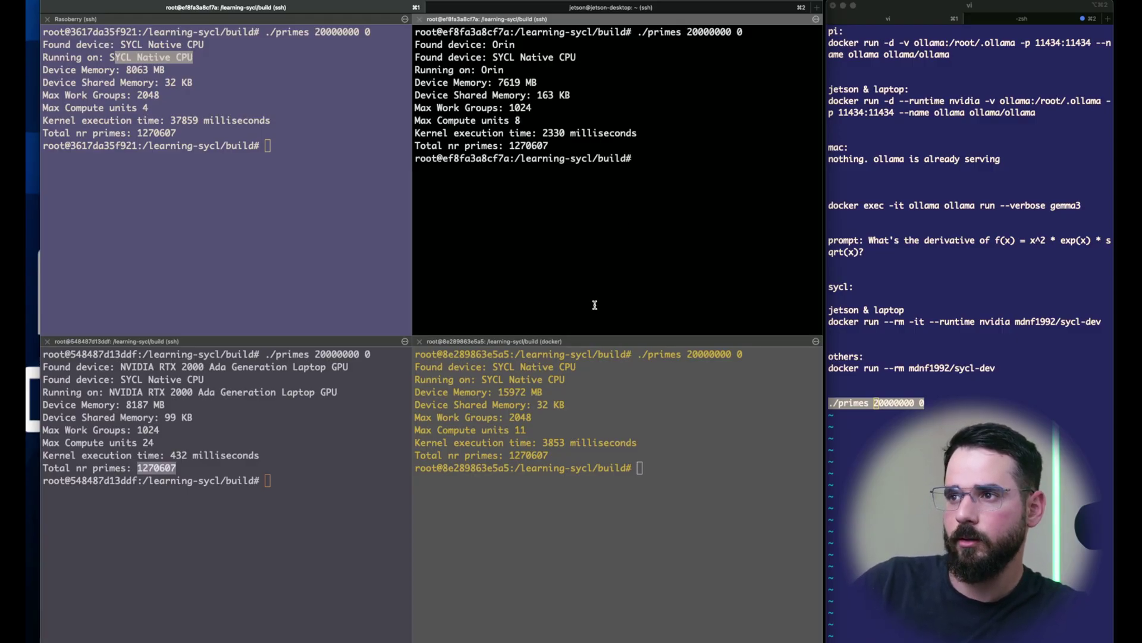
click(264, 209)
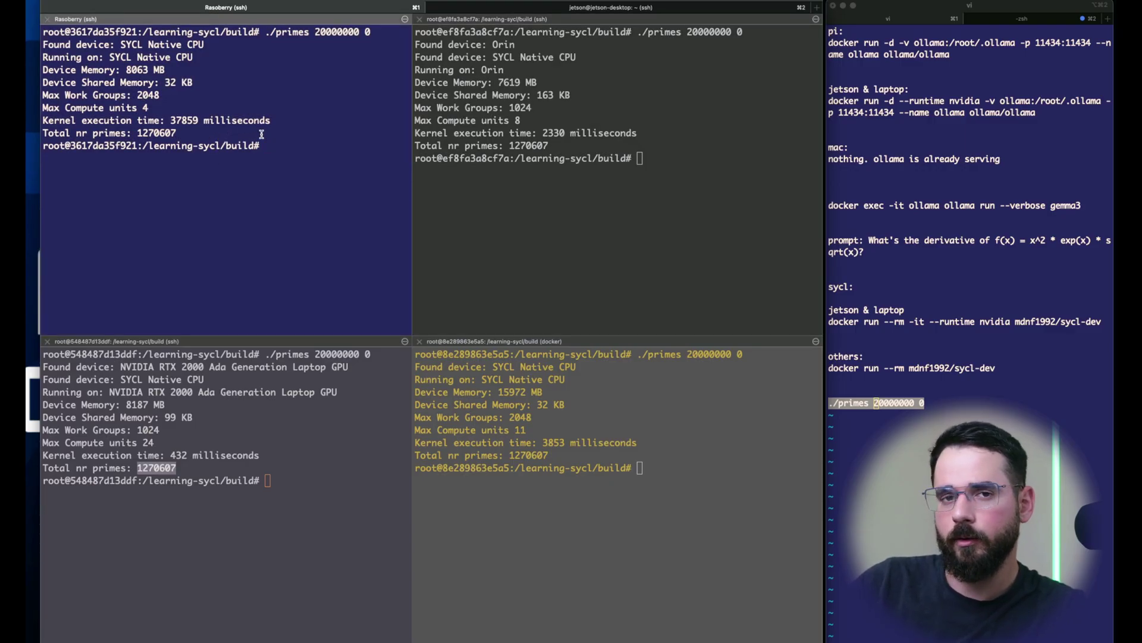
click(485, 198)
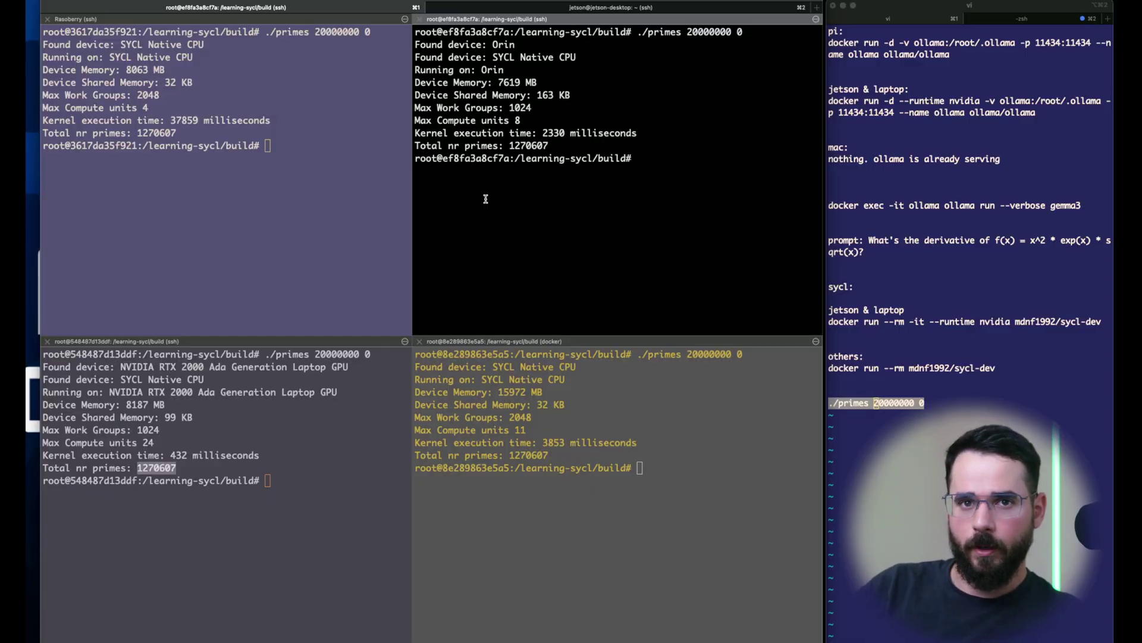
click(212, 192)
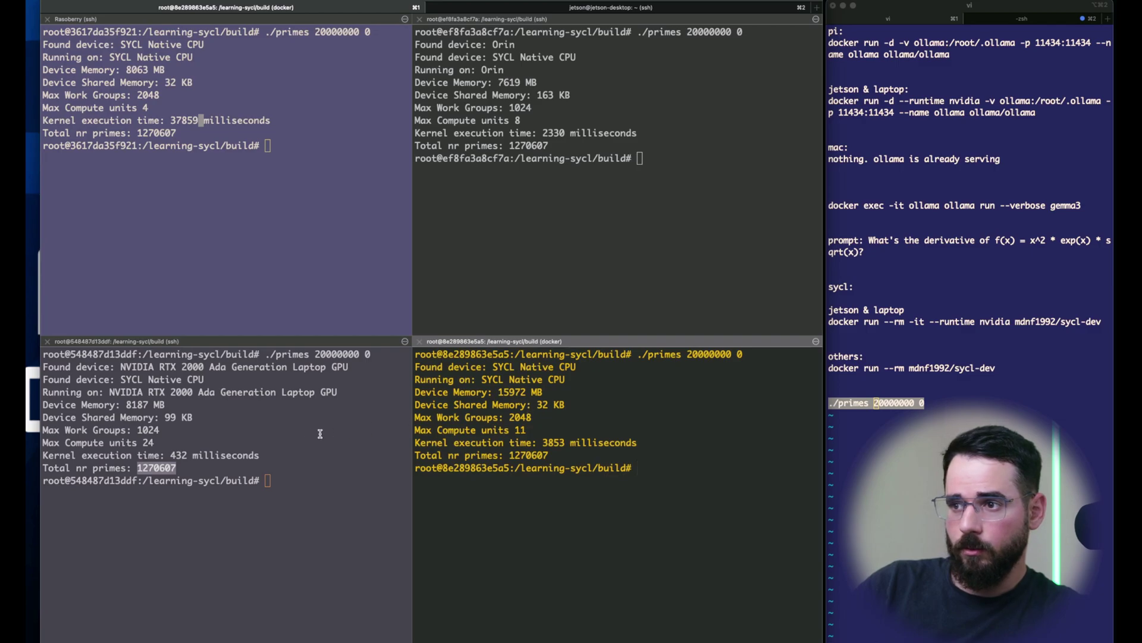
Enter ./primes 20000000 1 at the laptop and Jetson prompts by changing the last argument of the previous command to 1.
click(308, 435)
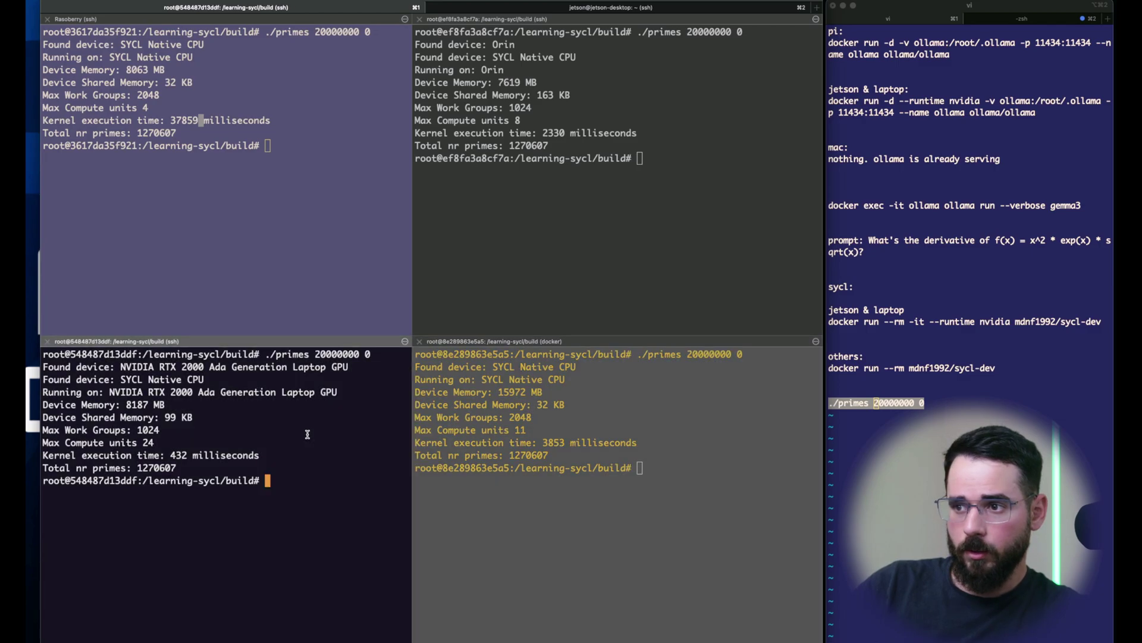
key(Up)
key(BackSpace)
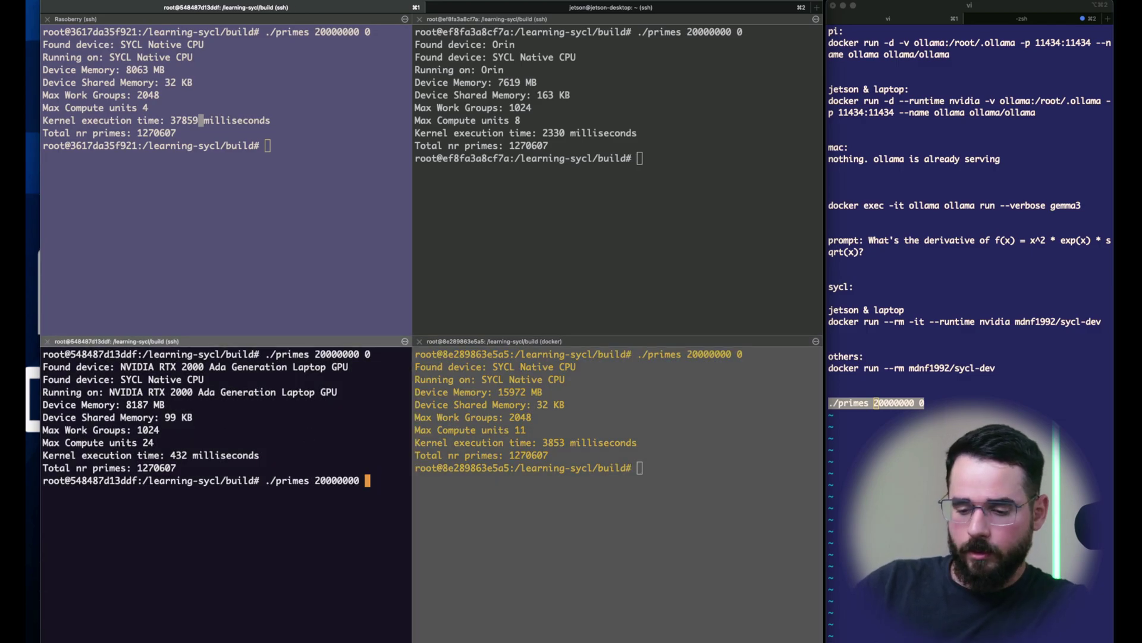
text(1)
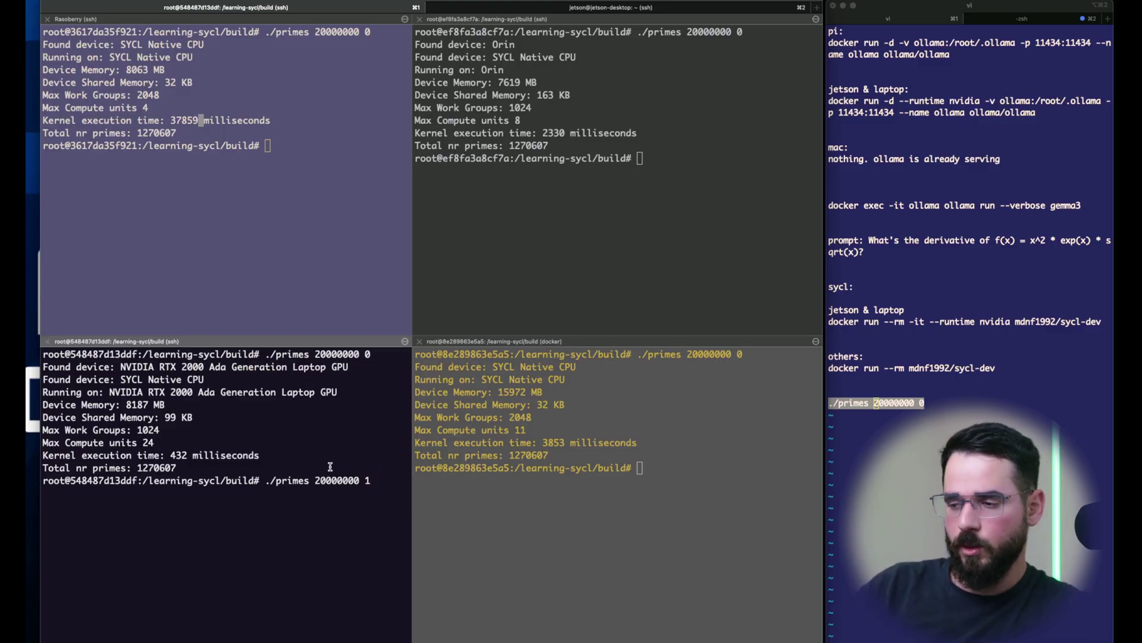
click(624, 247)
key(Up)
key(BackSpace)
text(1)
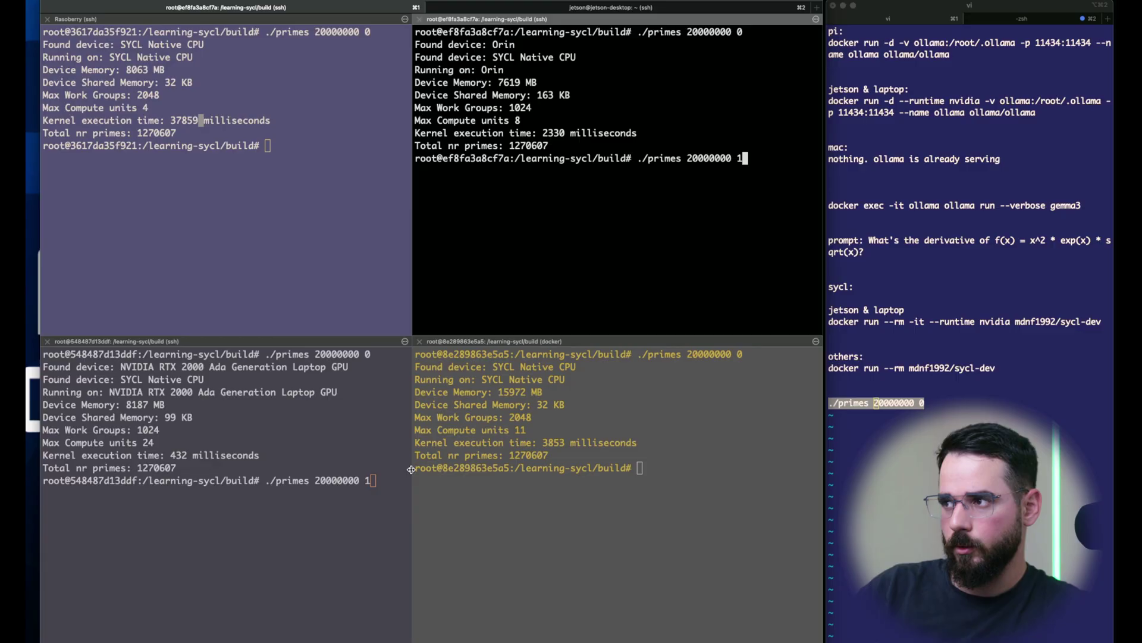
Run the entered ./primes 20000000 1 command on the laptop and the Jetson.
click(316, 573)
key(Return)
click(681, 208)
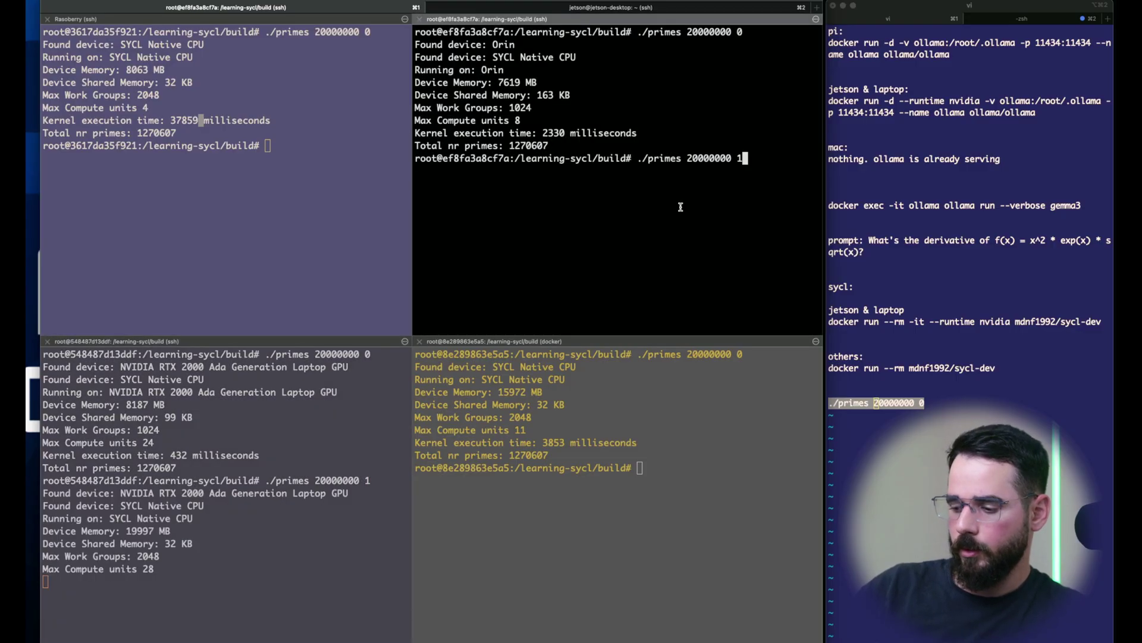
key(Return)
click(239, 523)
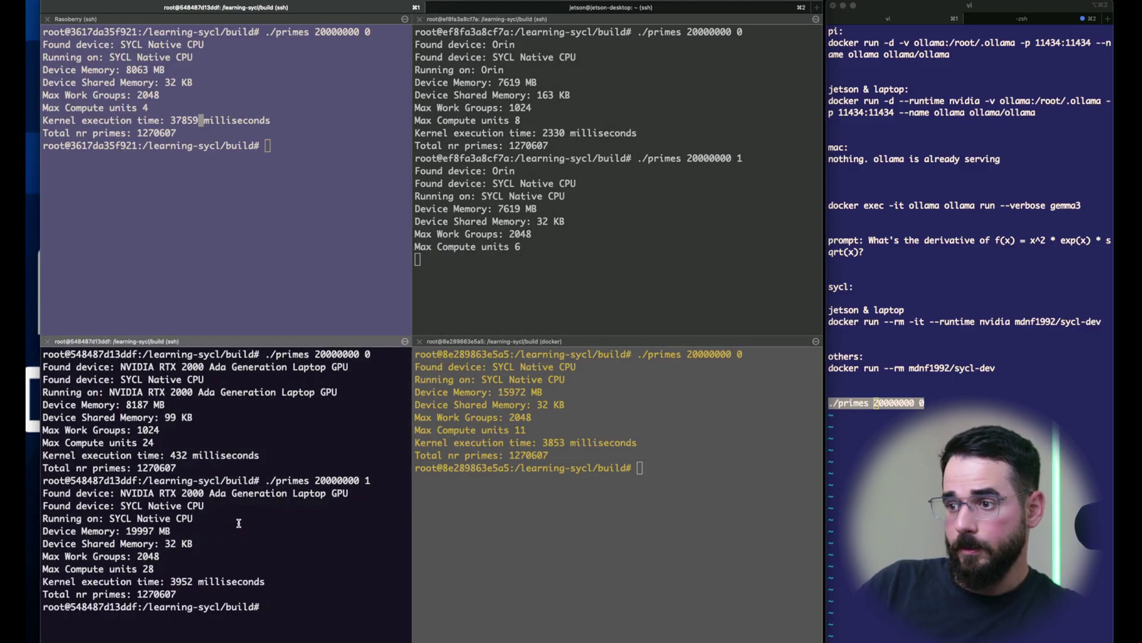
Compare the Jetson's CPU kernel execution time and max compute units with those in the Pi's primes output.
click(555, 247)
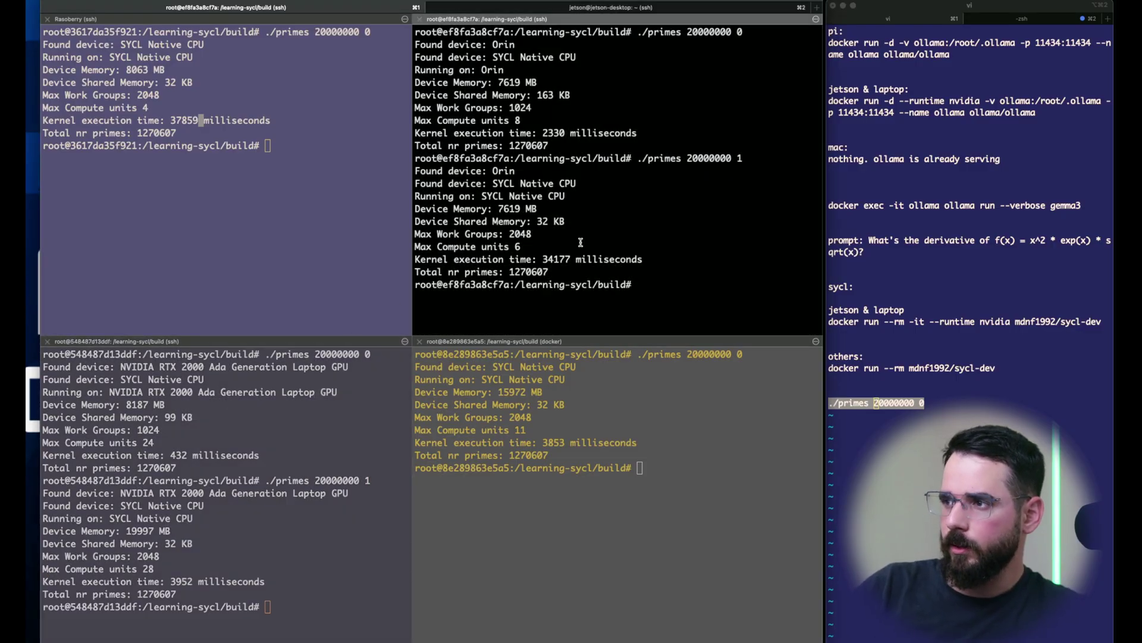
double_click(548, 259)
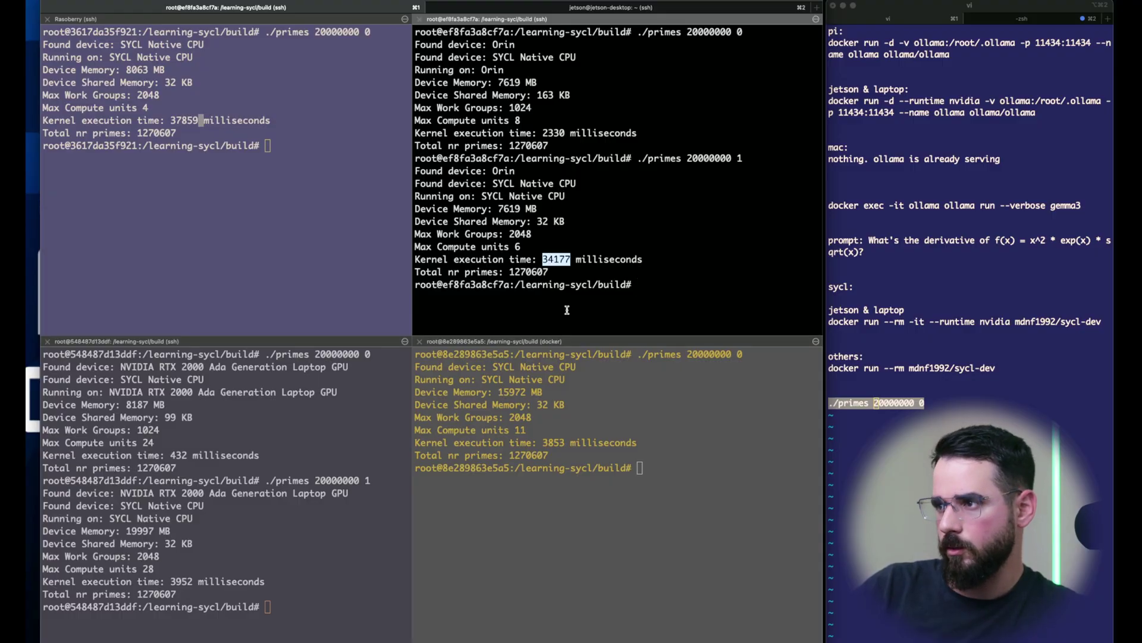
click(526, 243)
triple_click(535, 245)
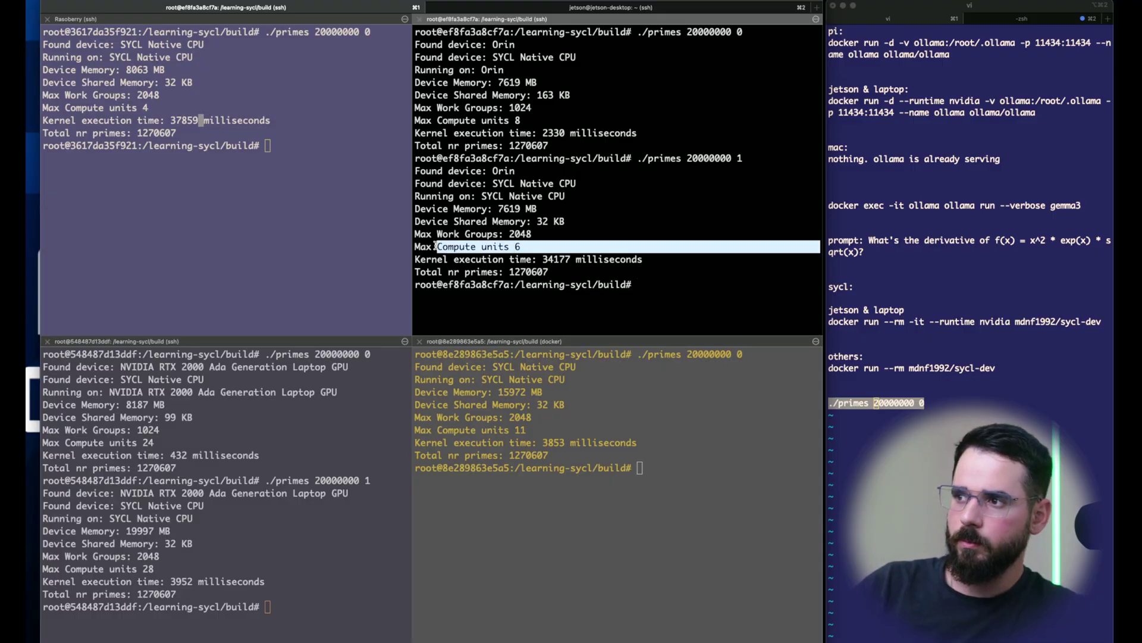
click(562, 244)
double_click(562, 258)
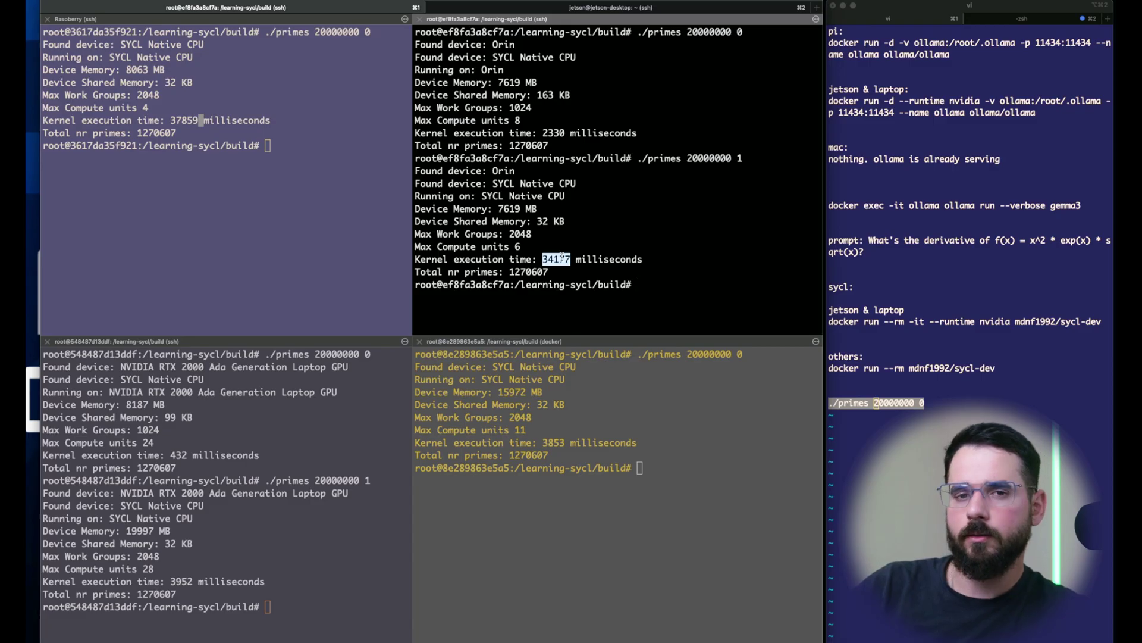
click(178, 121)
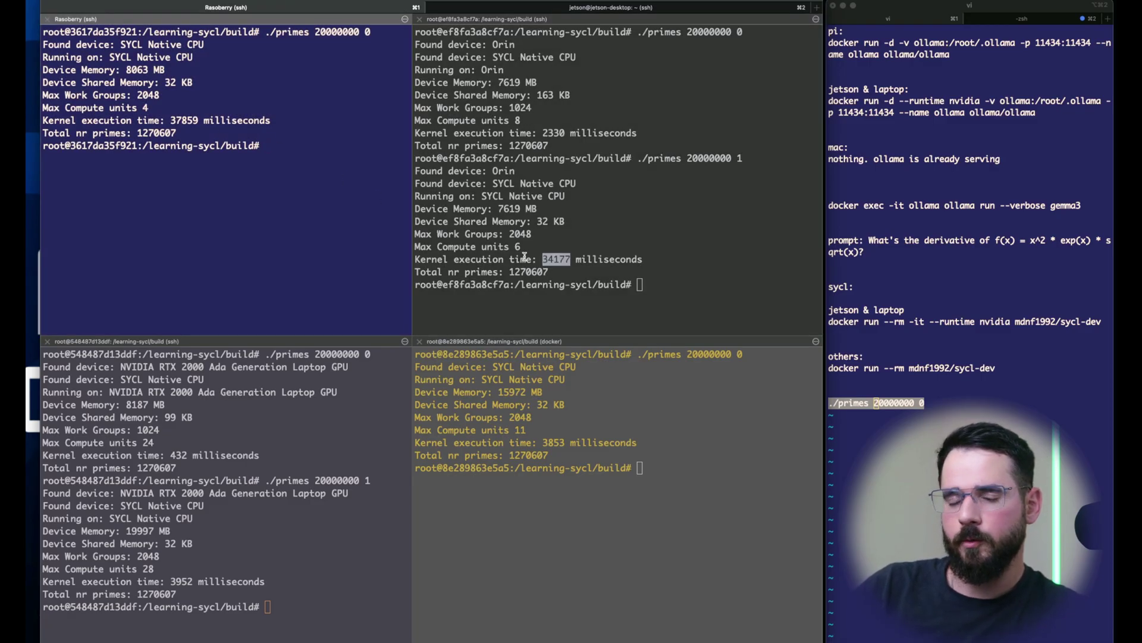
drag(521, 247, 414, 247)
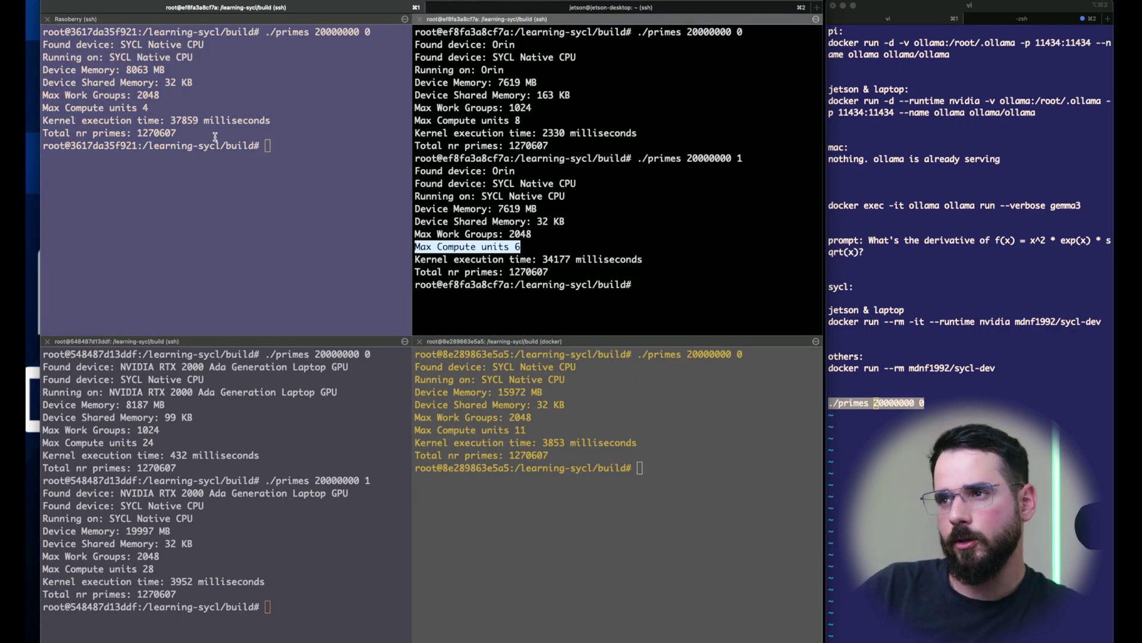
click(215, 137)
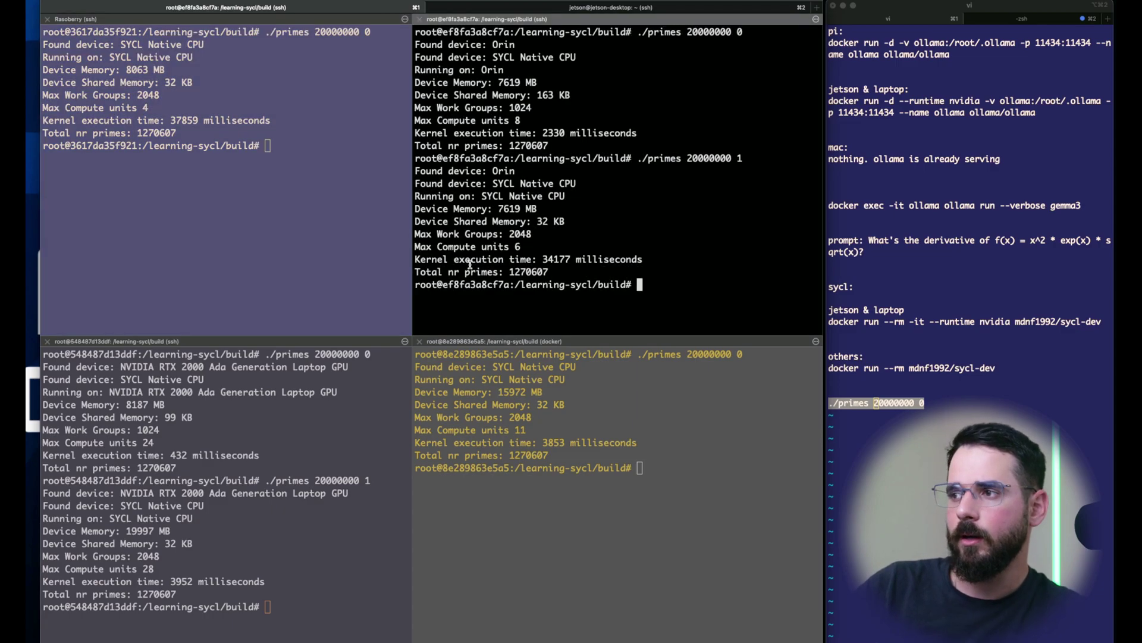
Compare the GPU and CPU kernel execution times of the primes runs on the Jetson and the laptop.
click(470, 264)
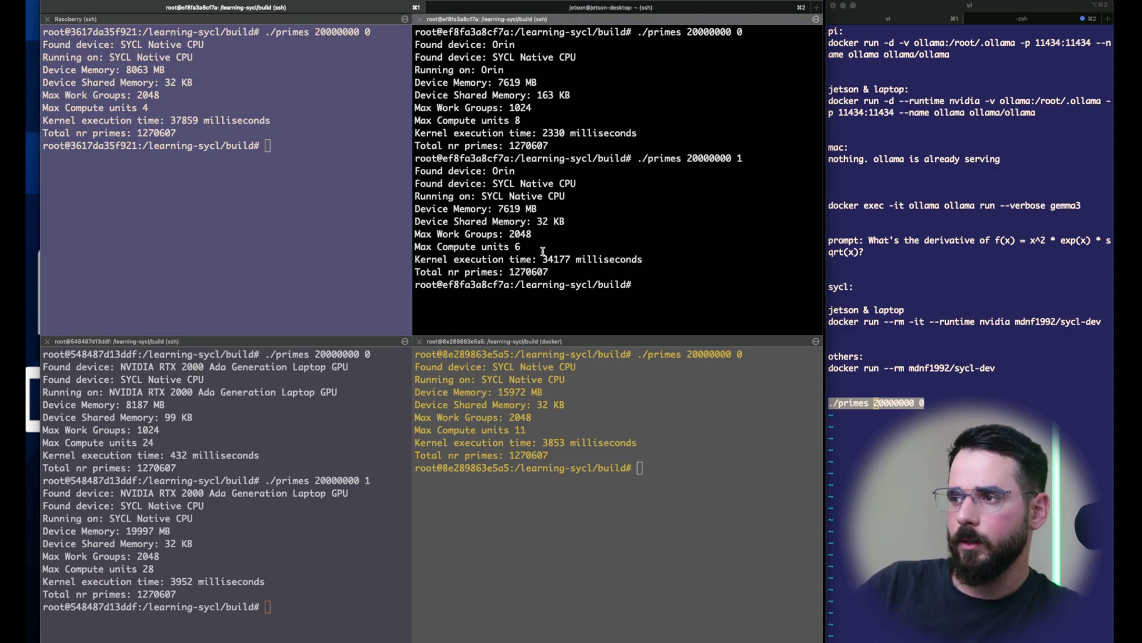
double_click(554, 132)
double_click(557, 259)
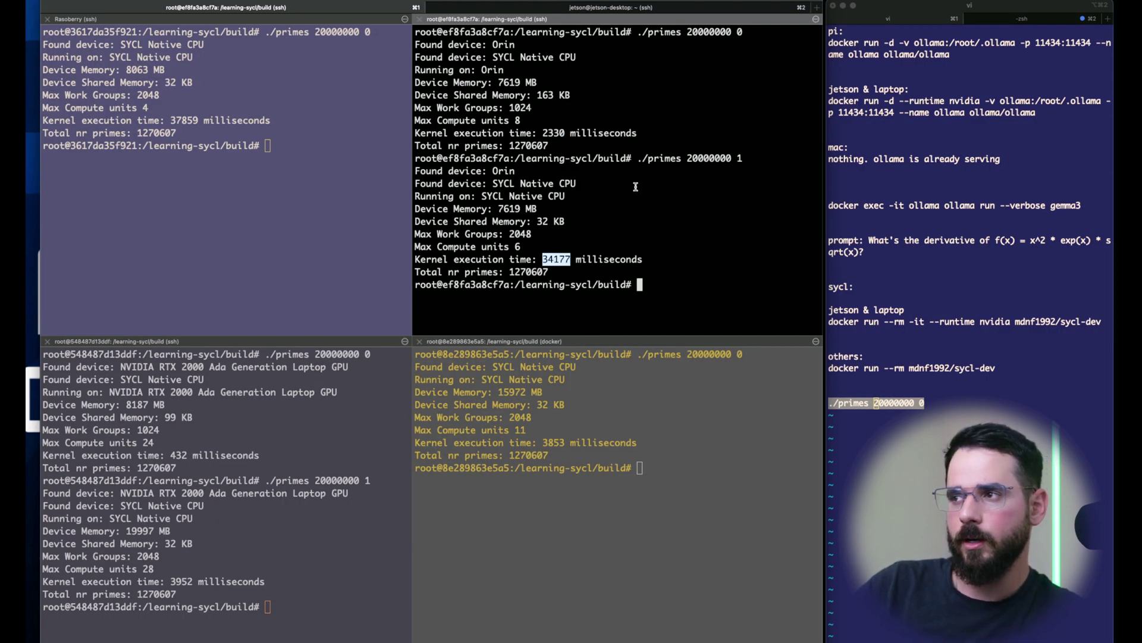
click(554, 132)
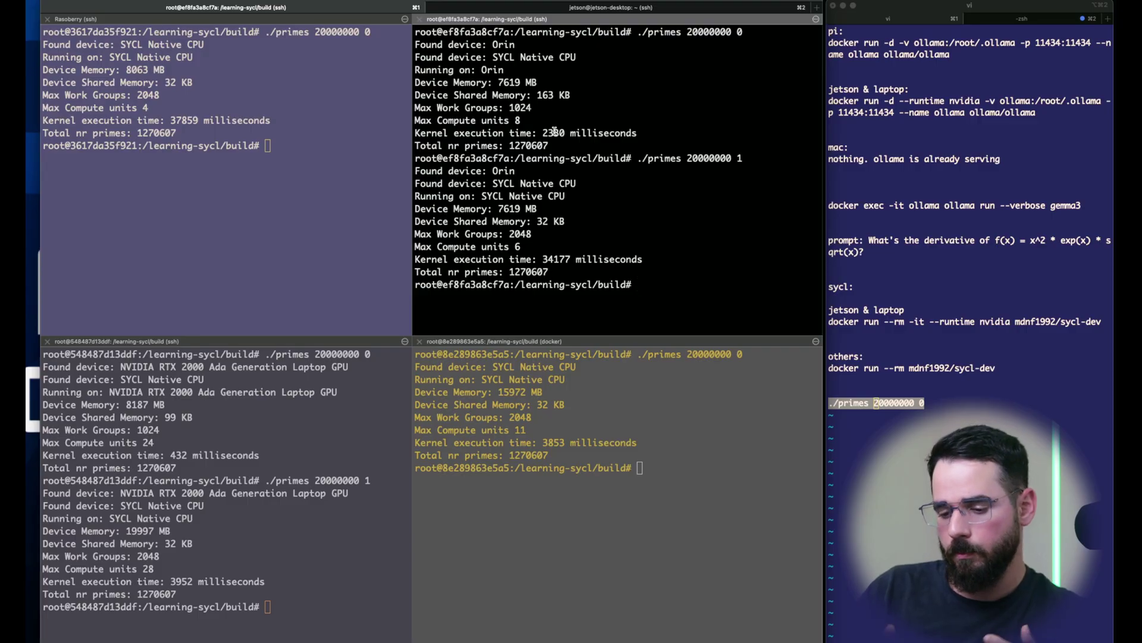
click(188, 562)
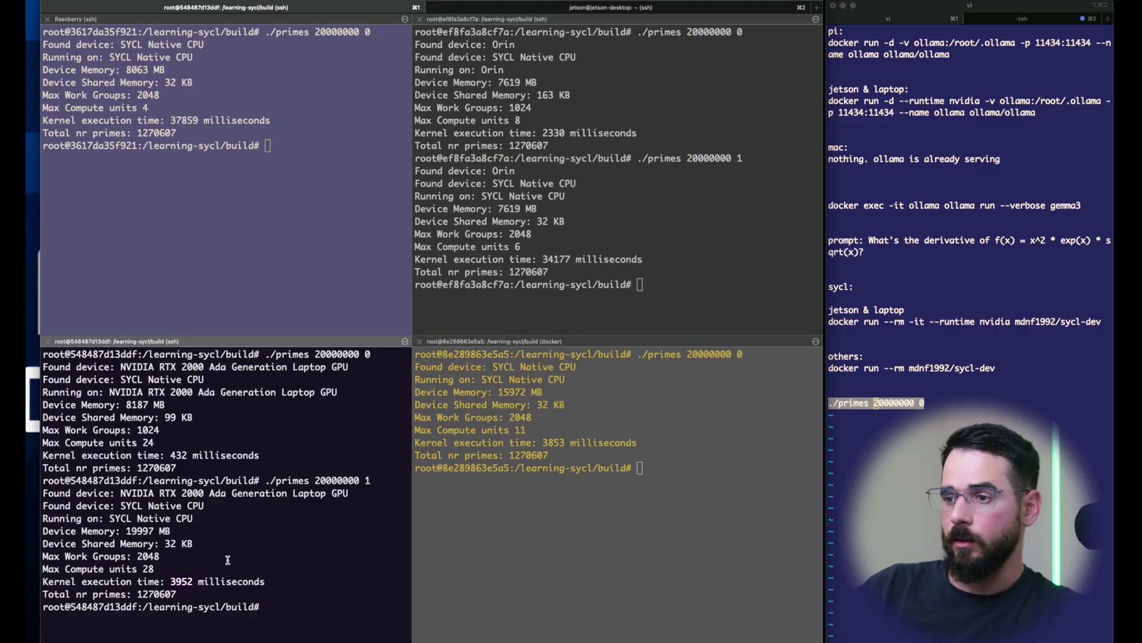
double_click(560, 133)
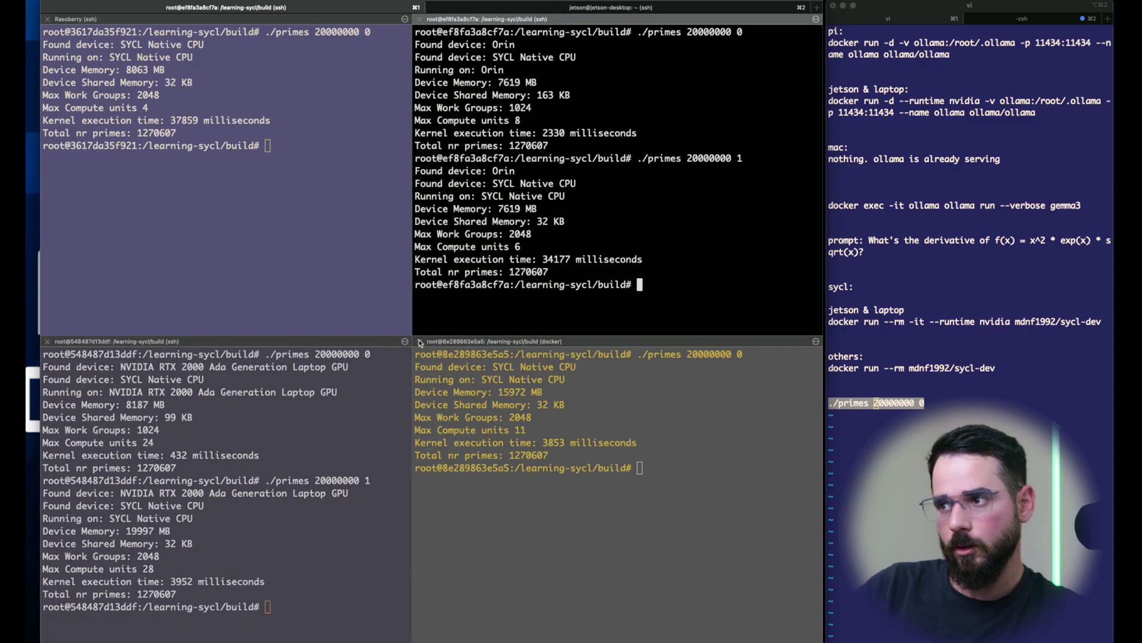
click(319, 403)
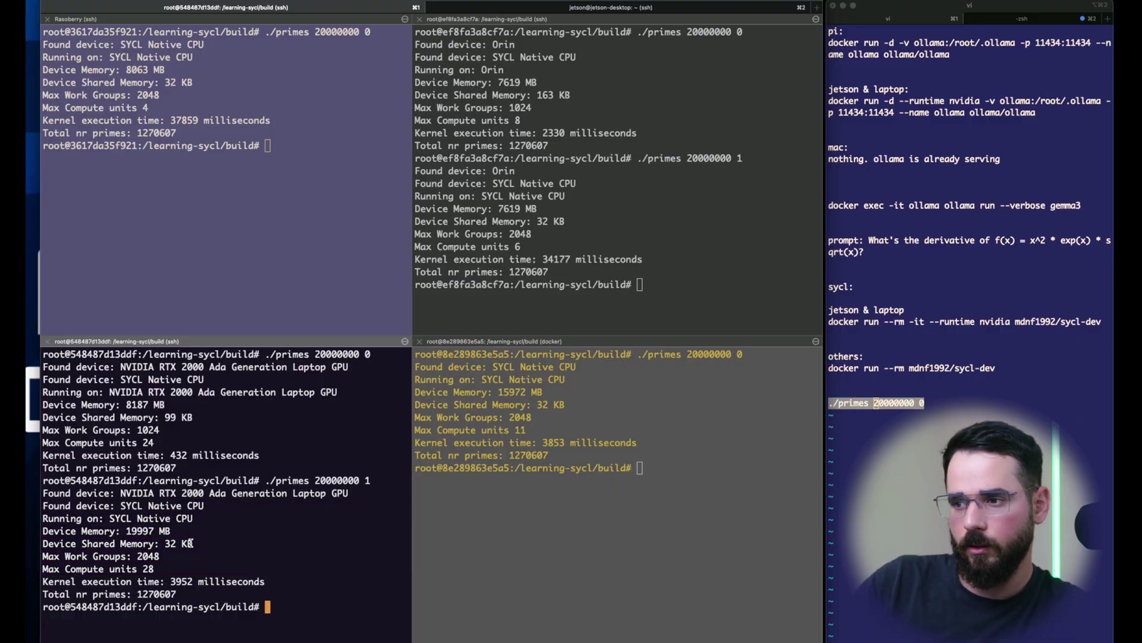
click(551, 235)
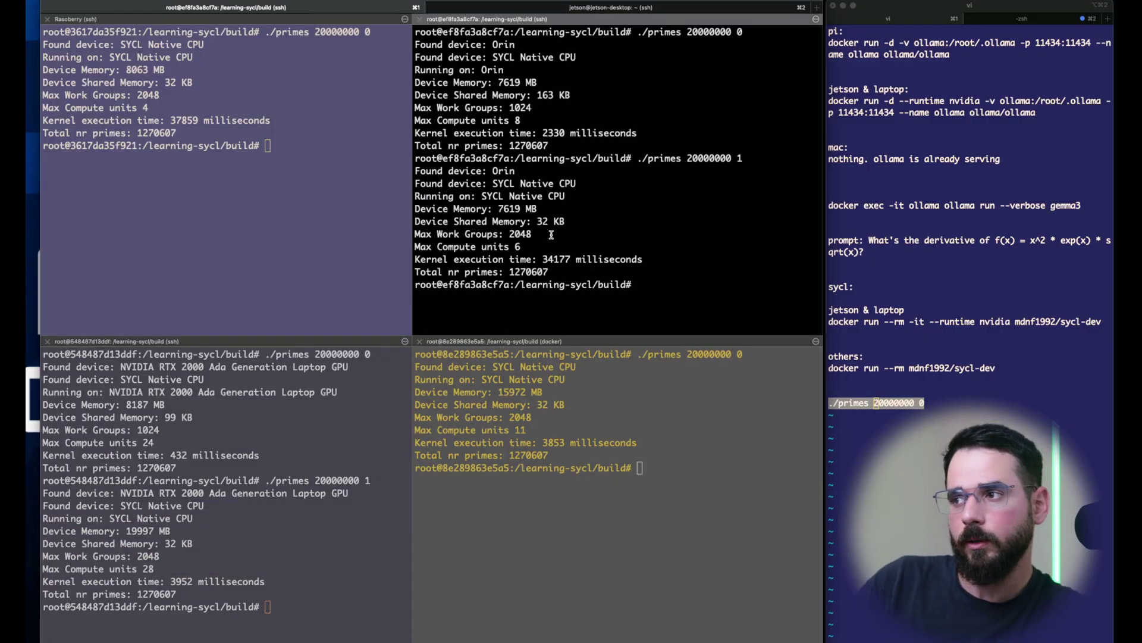
double_click(551, 132)
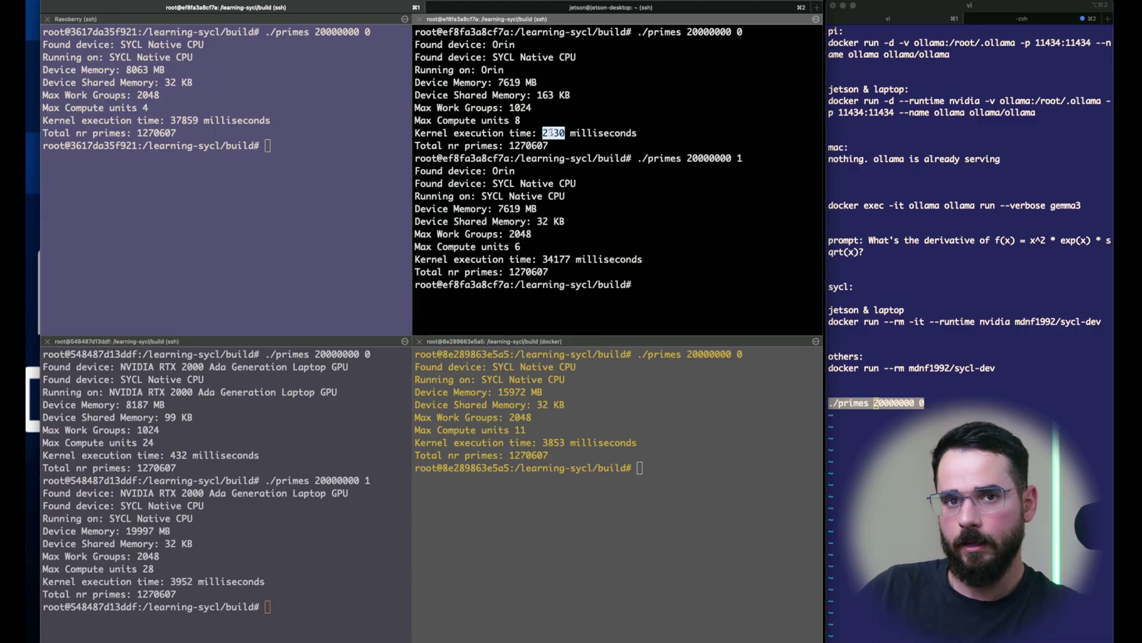